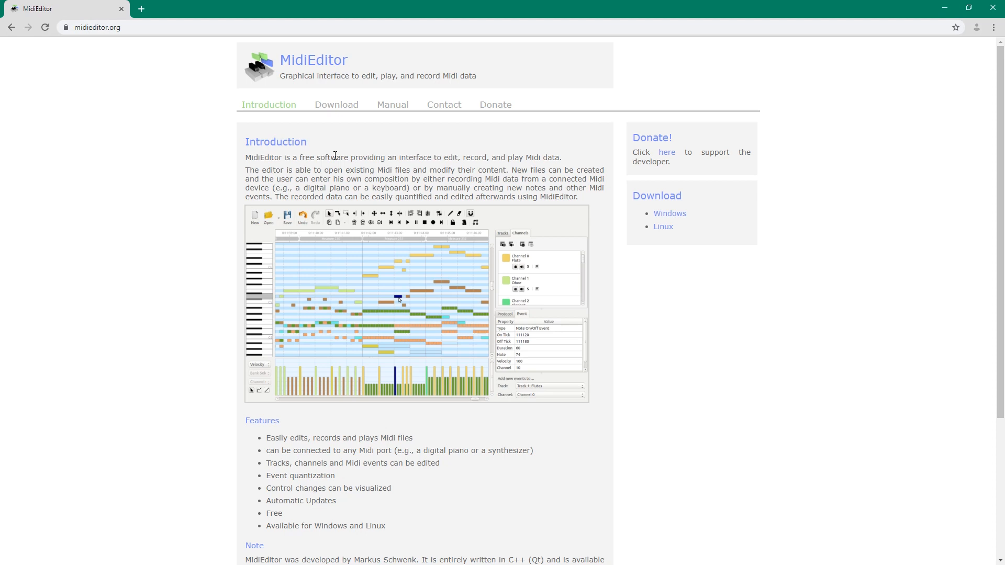
Step: Download the Windows version of MidiEditor and run MidiEditor-3.3.0-Setup.exe, overriding the SmartScreen block
left_click(670, 214)
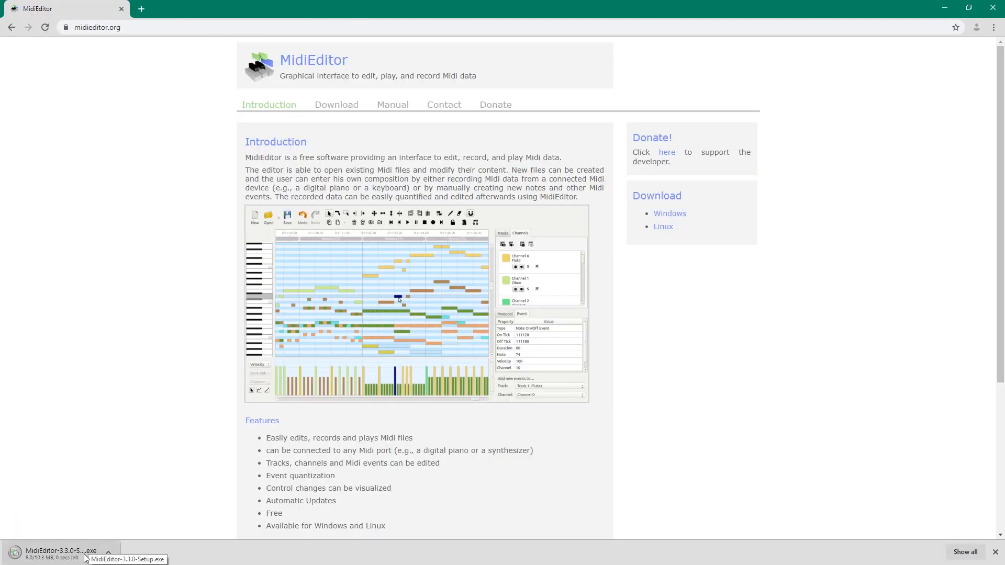
left_click(69, 553)
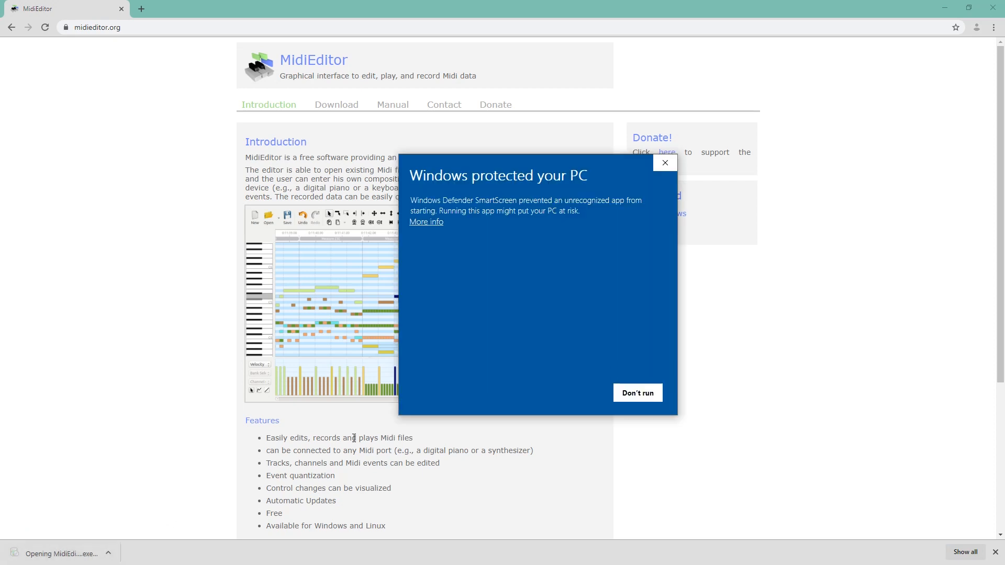
left_click(428, 223)
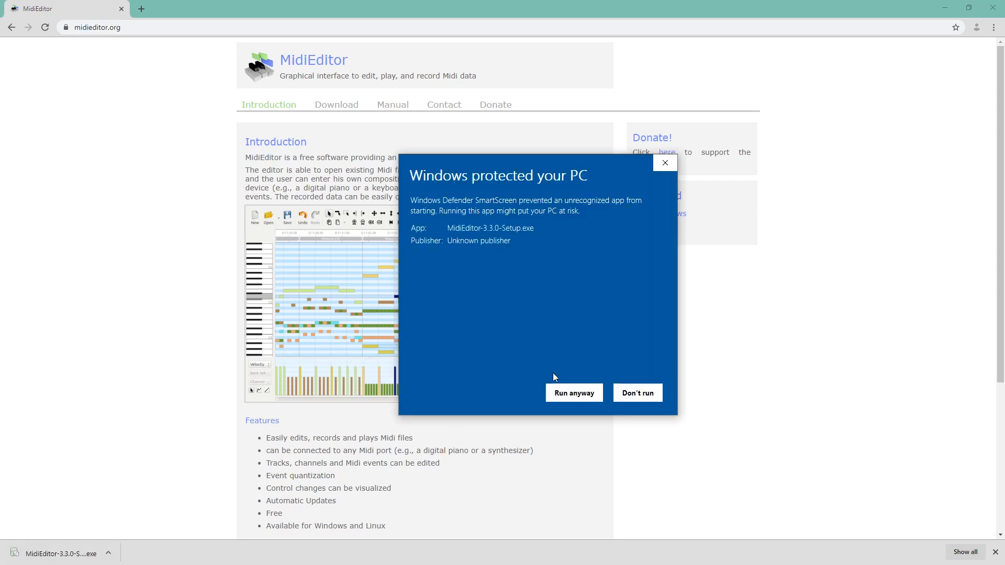
left_click(569, 393)
left_click(447, 352)
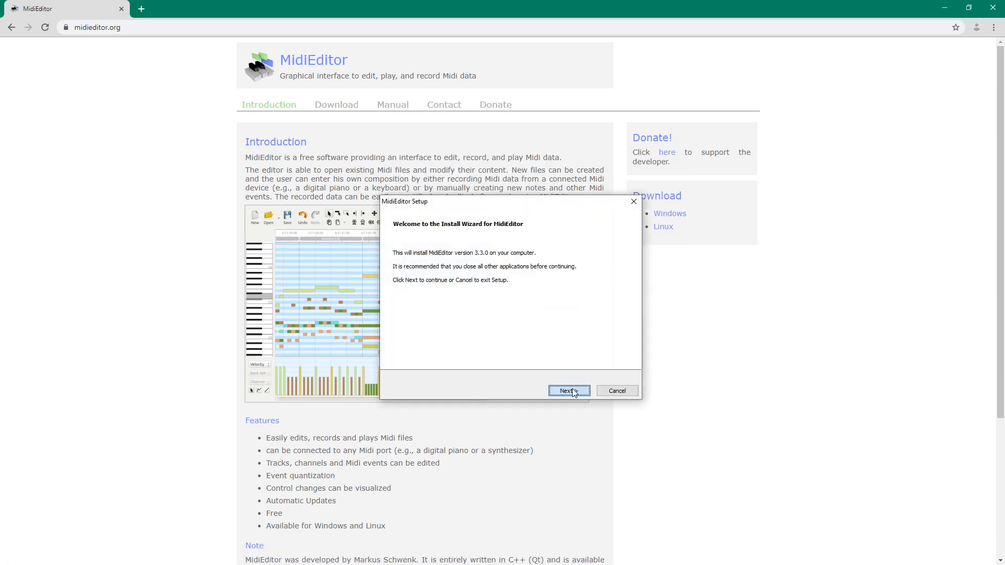
Step: Complete the MidiEditor install wizard with the desktop and quick launch shortcuts turned off
left_click(568, 391)
left_click(567, 391)
left_click(494, 297)
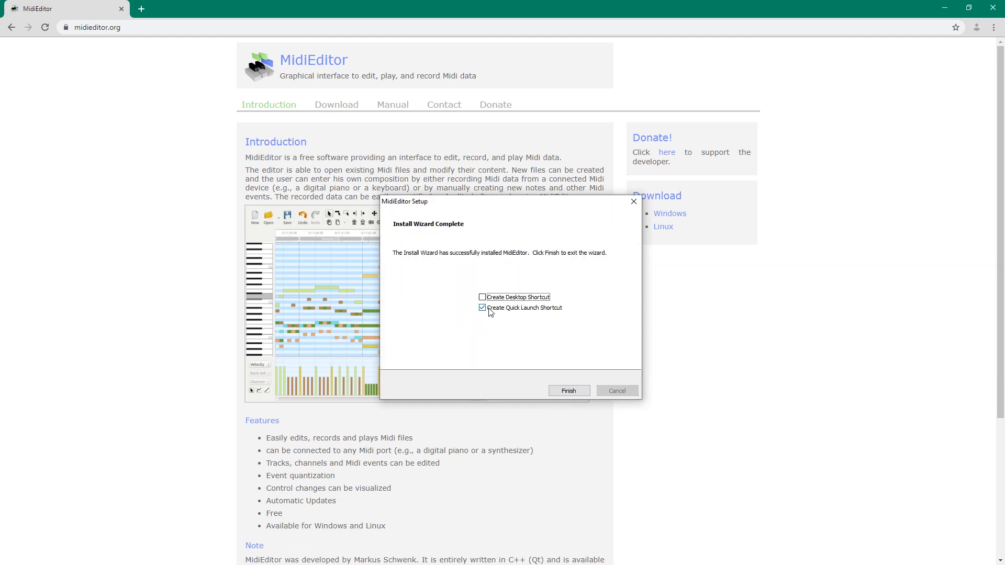
left_click(488, 312)
left_click(568, 391)
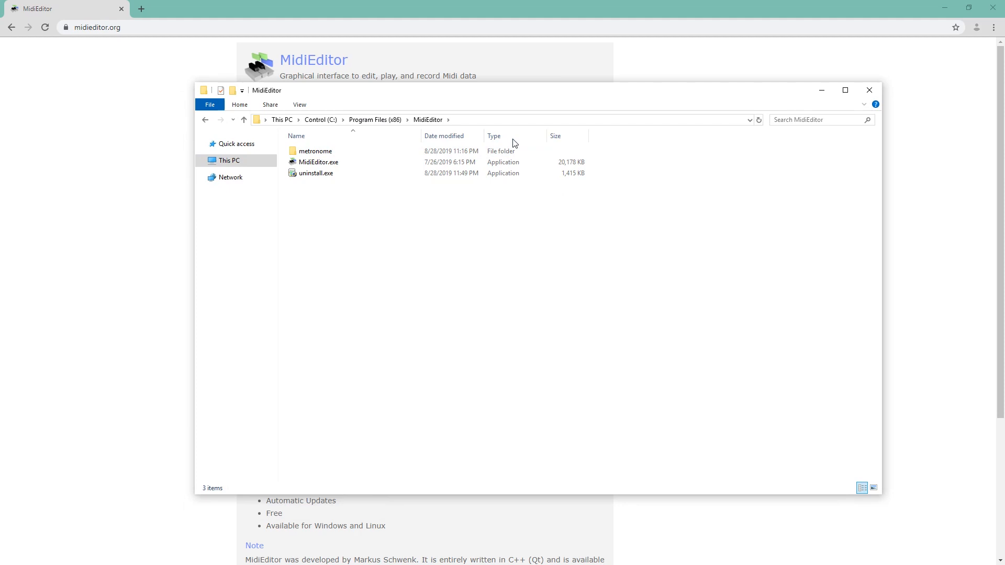
Step: Launch MidiEditor.exe from the C:\Program Files (x86)\MidiEditor folder
left_click(515, 120)
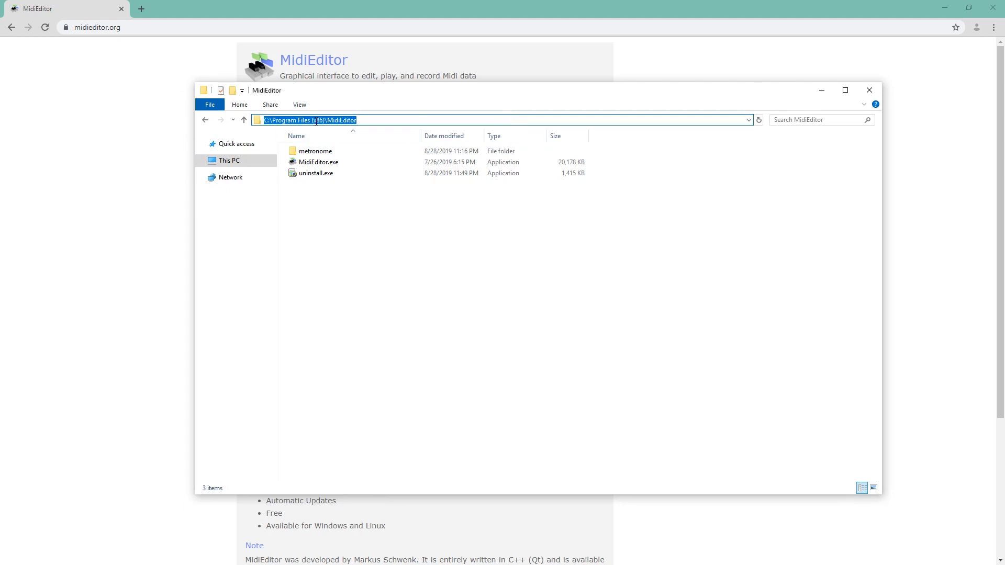
double_click(318, 163)
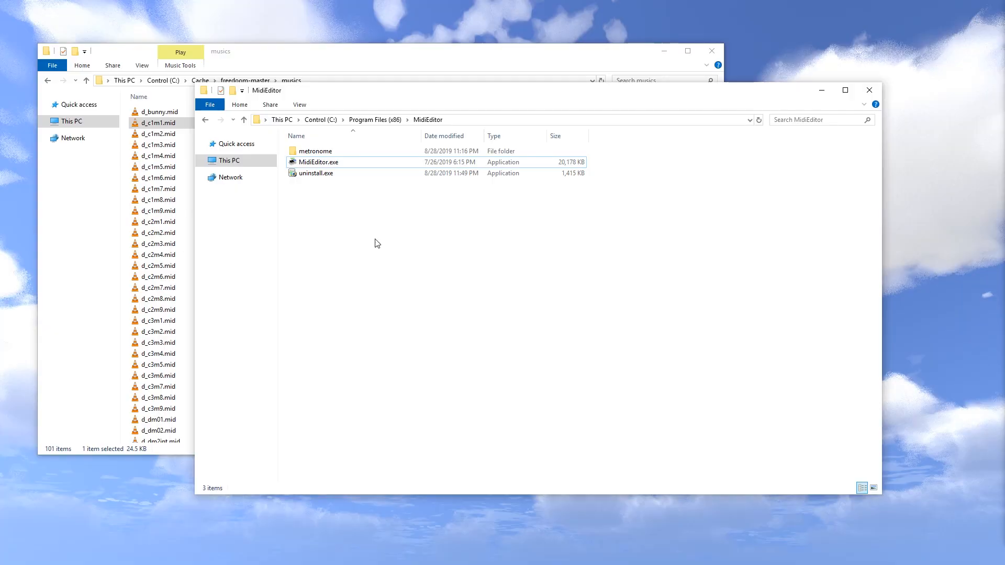
left_click(337, 163)
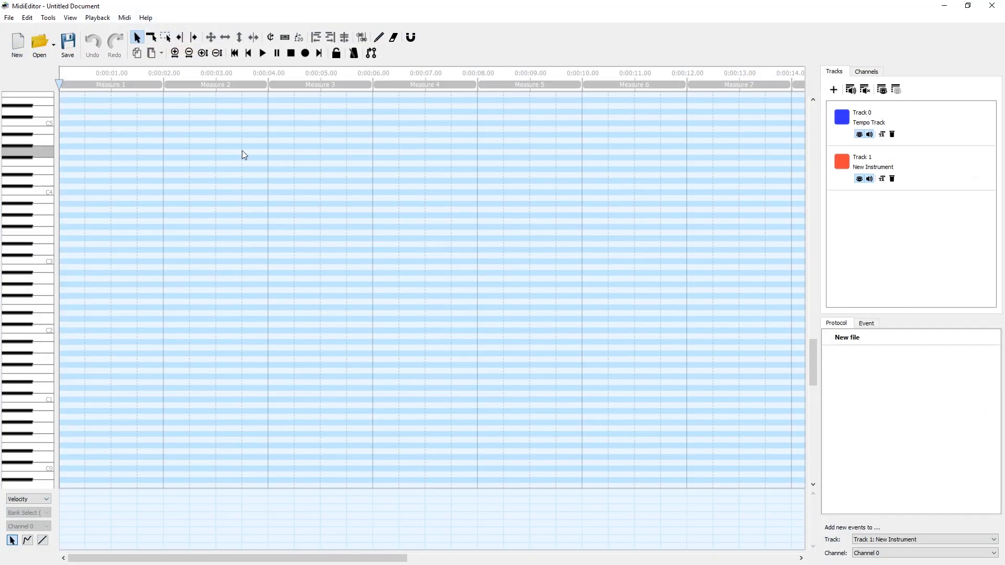
Step: Open d_c1m1.mid from the freedoom-master musics folder in MidiEditor
key("alt+Tab")
left_click_drag(233, 51, 469, 92)
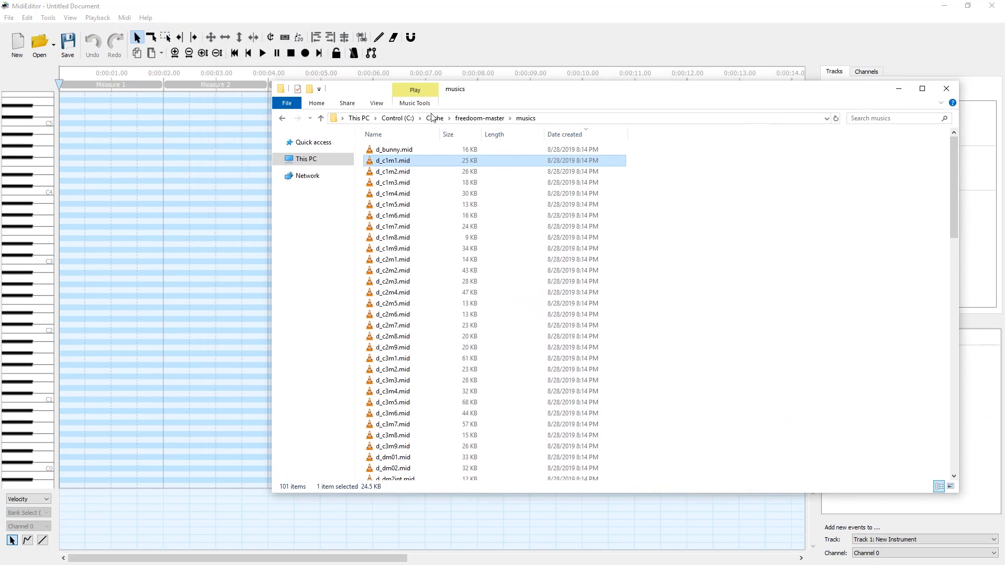
left_click_drag(405, 162, 205, 143)
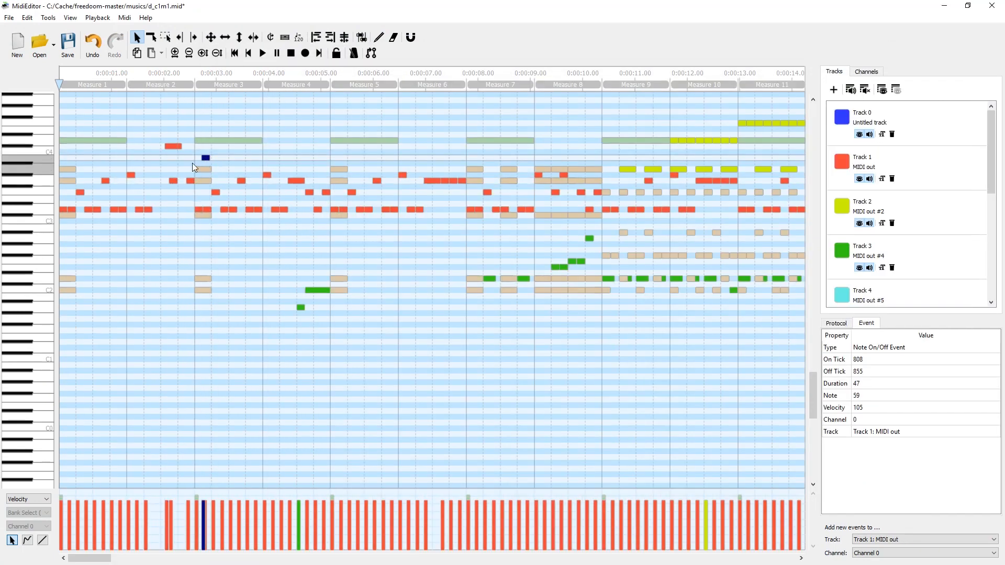
Step: Reload d_c1m1.mid from the musics folder without saving the changes, and play its opening briefly
key("alt+Tab")
left_click_drag(393, 163, 222, 183)
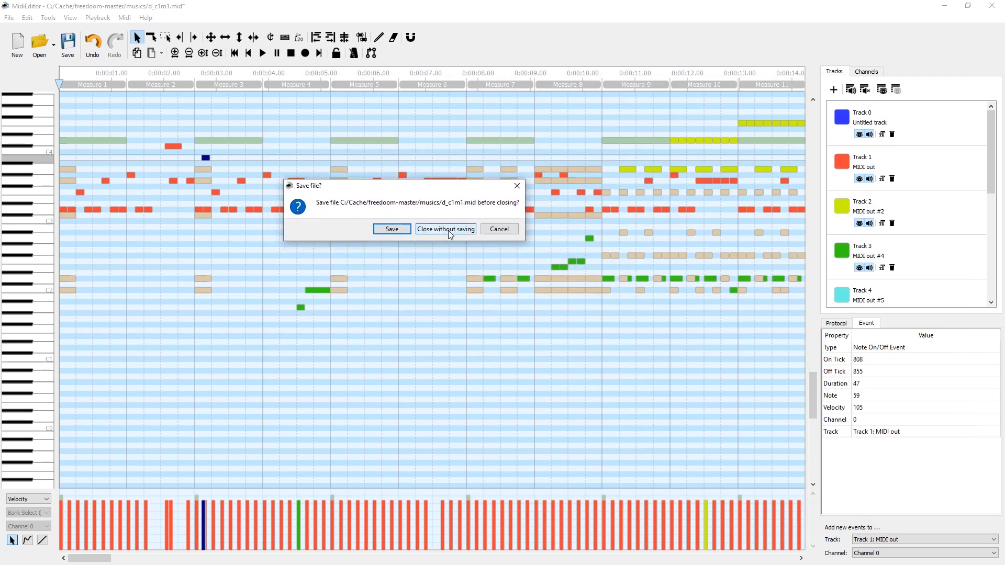
left_click(446, 229)
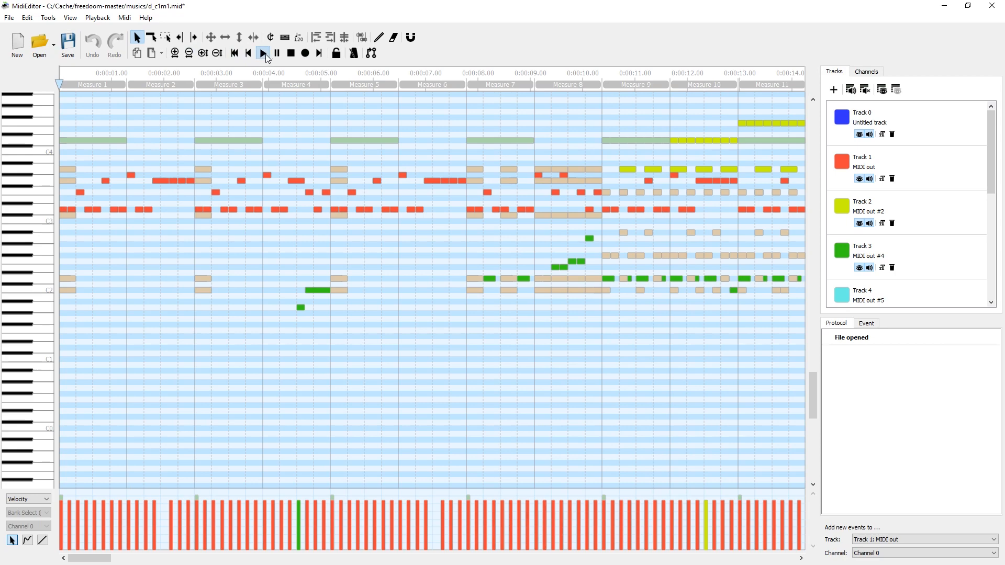
left_click(265, 54)
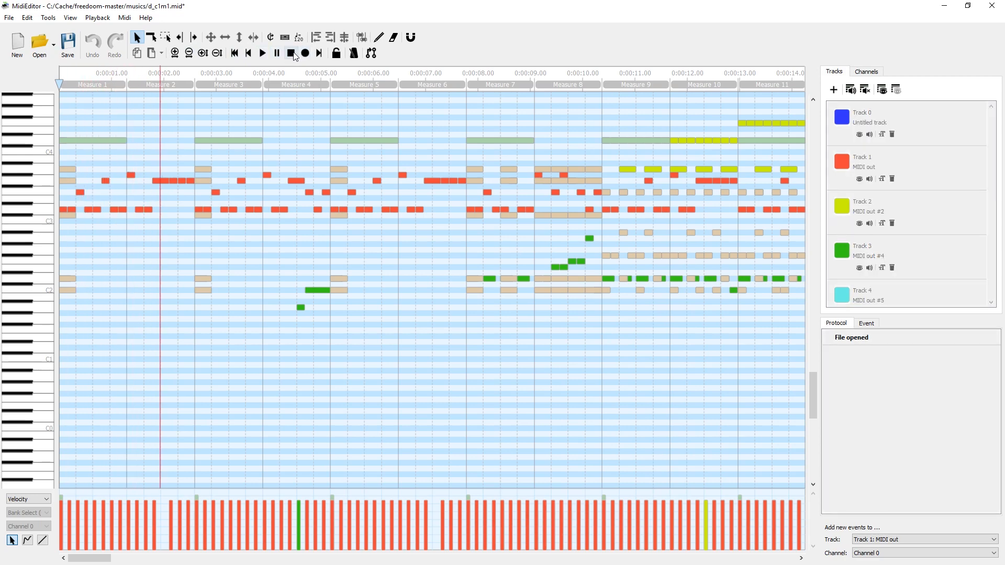
left_click(291, 53)
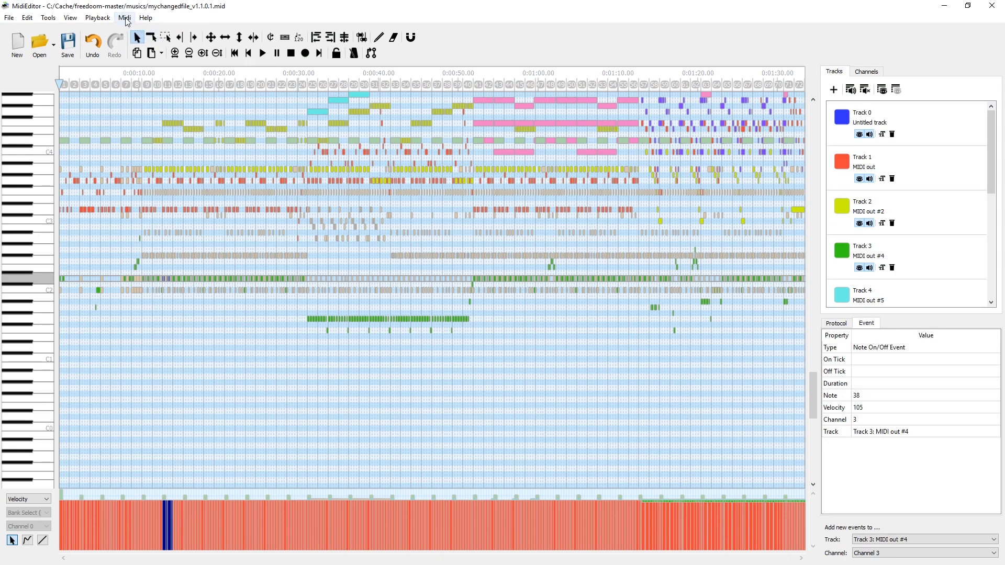
Step: Enable Microsoft GS Wavetable Synth 0 as the MIDI output in the Midi I/O settings
left_click(125, 20)
left_click(136, 28)
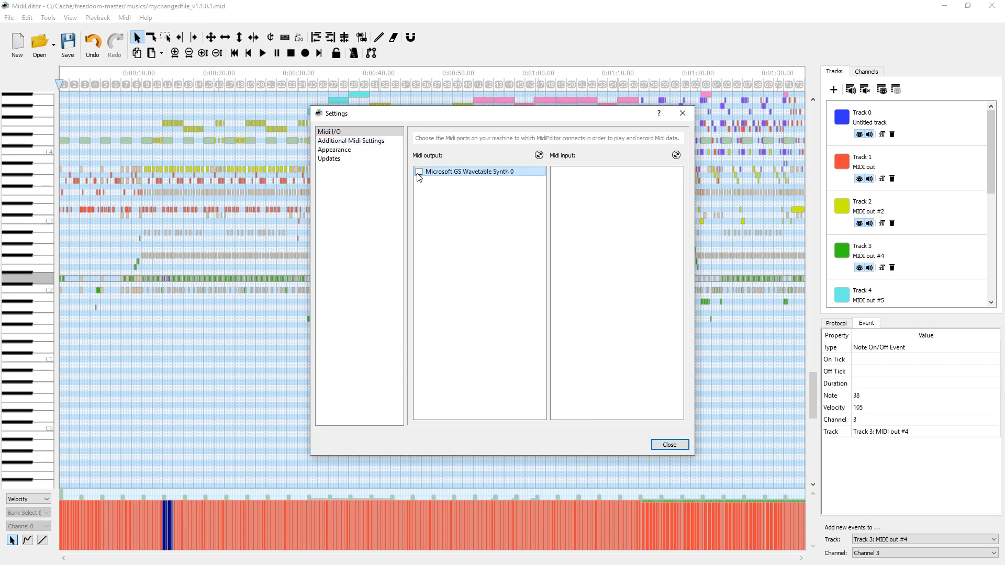
left_click(419, 173)
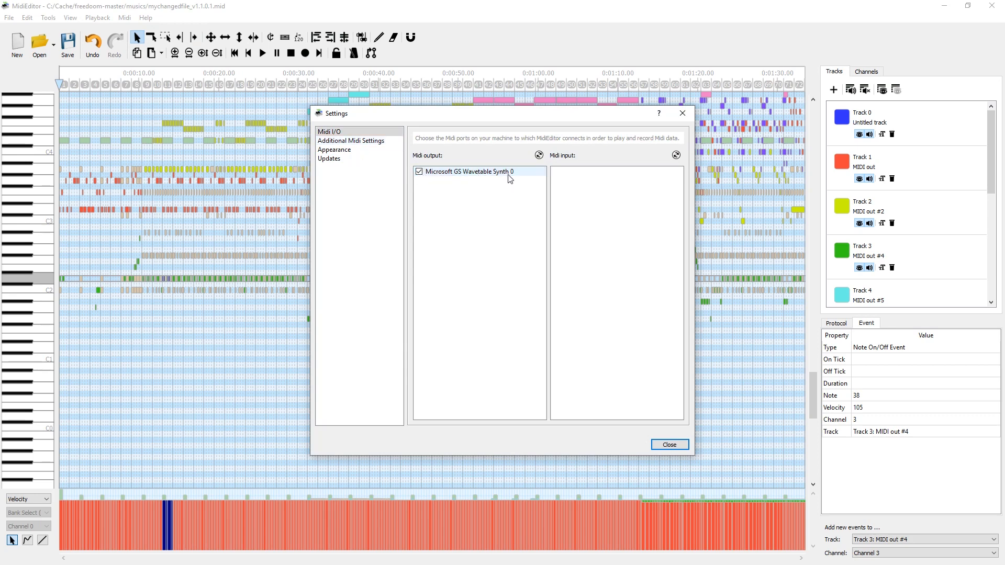
left_click(419, 172)
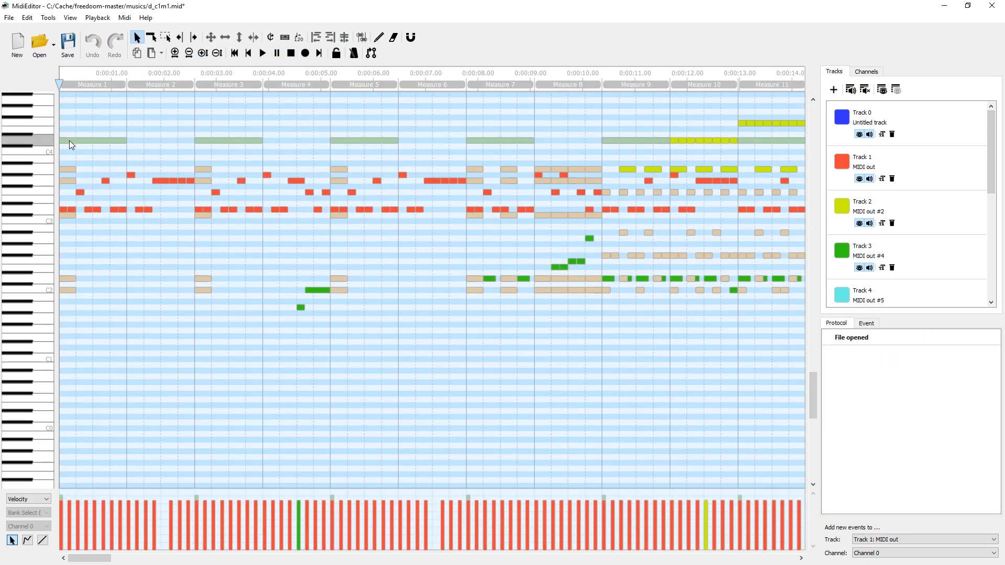
Step: Move several Measure 1 notes to new pitches and start ticks, such as note 65 at tick 97 and note 34 at tick 139
left_click(70, 140)
left_click(127, 121, "shift")
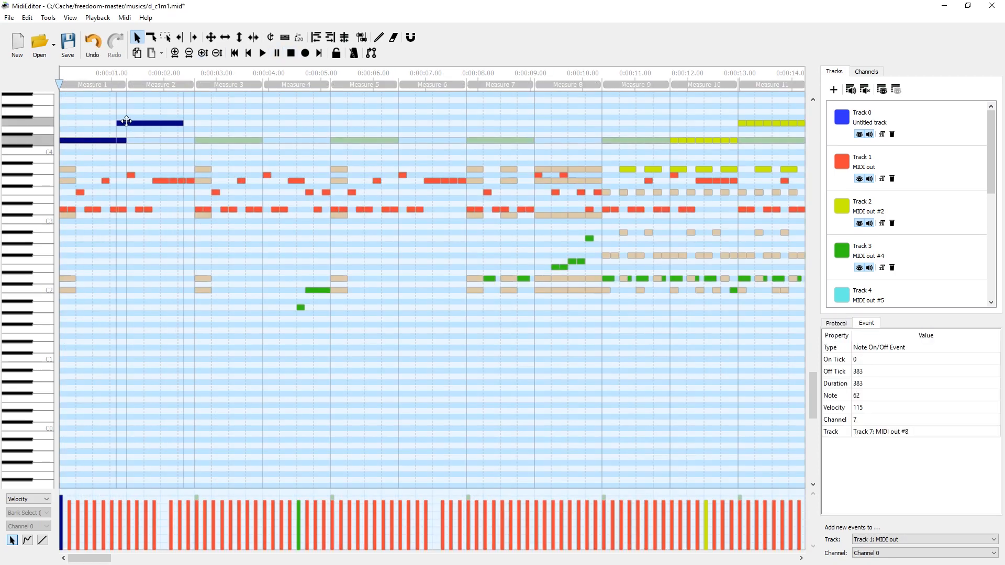
left_click_drag(126, 121, 121, 122)
left_click_drag(62, 140, 79, 123)
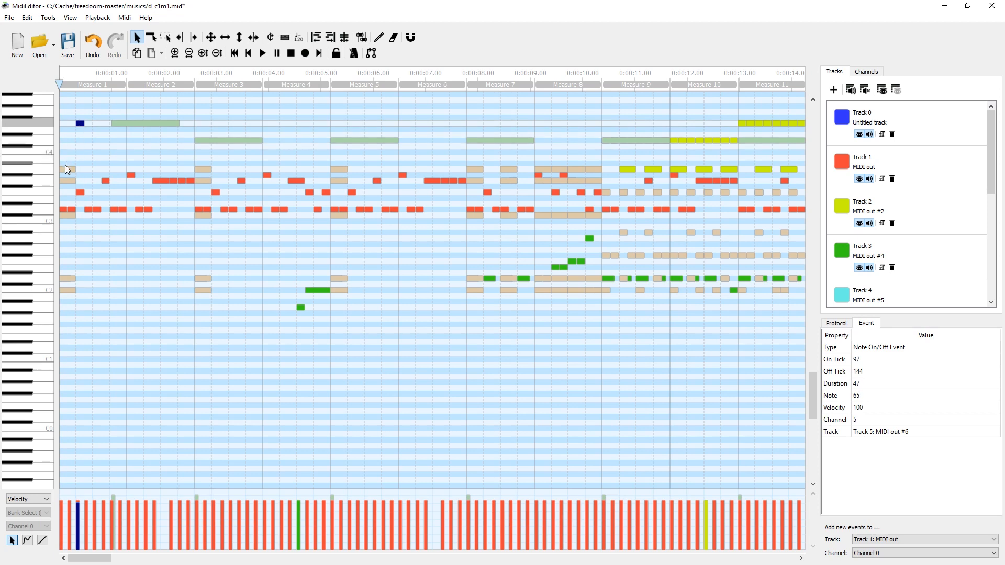
left_click_drag(66, 169, 95, 192)
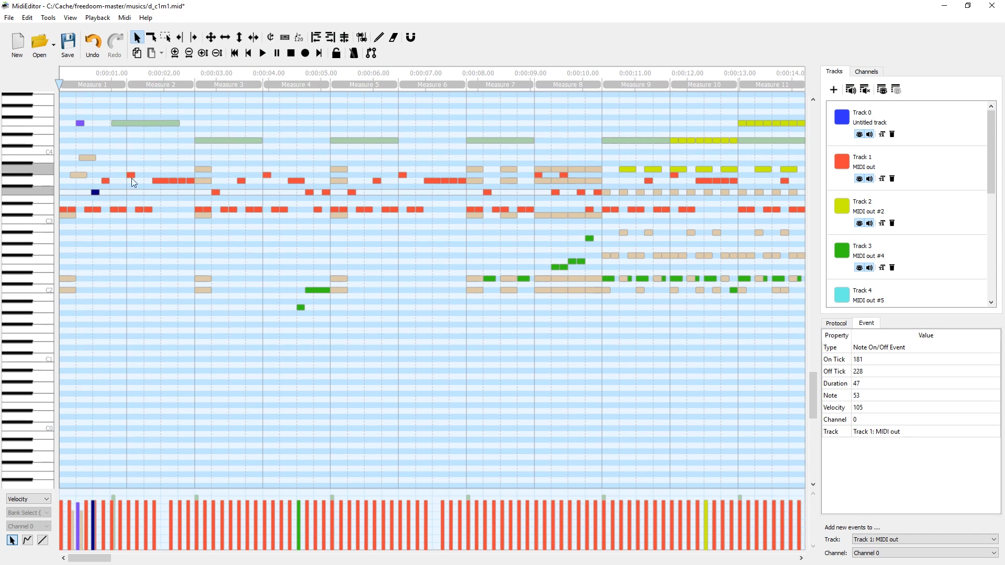
left_click_drag(64, 213, 84, 231)
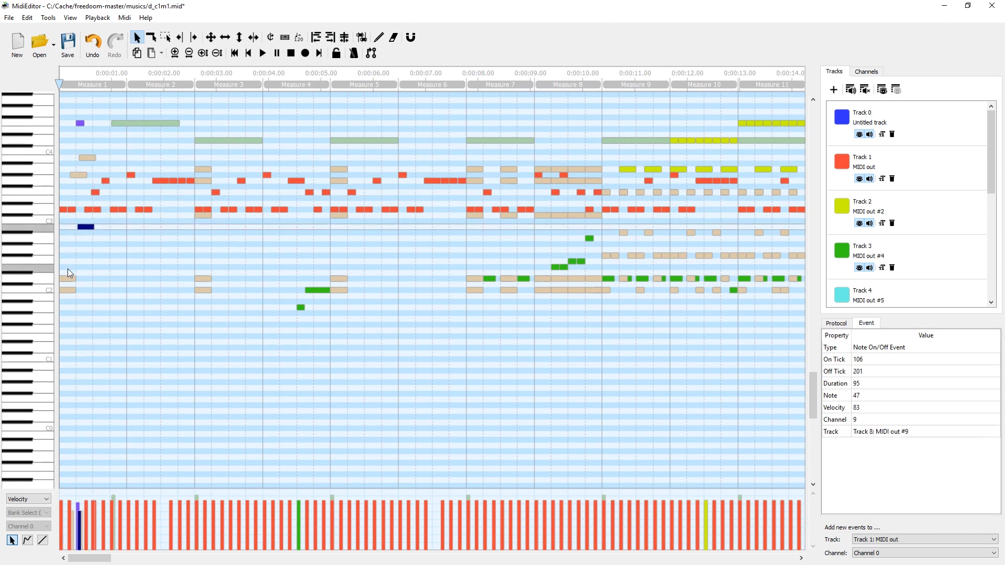
left_click_drag(67, 282, 95, 303)
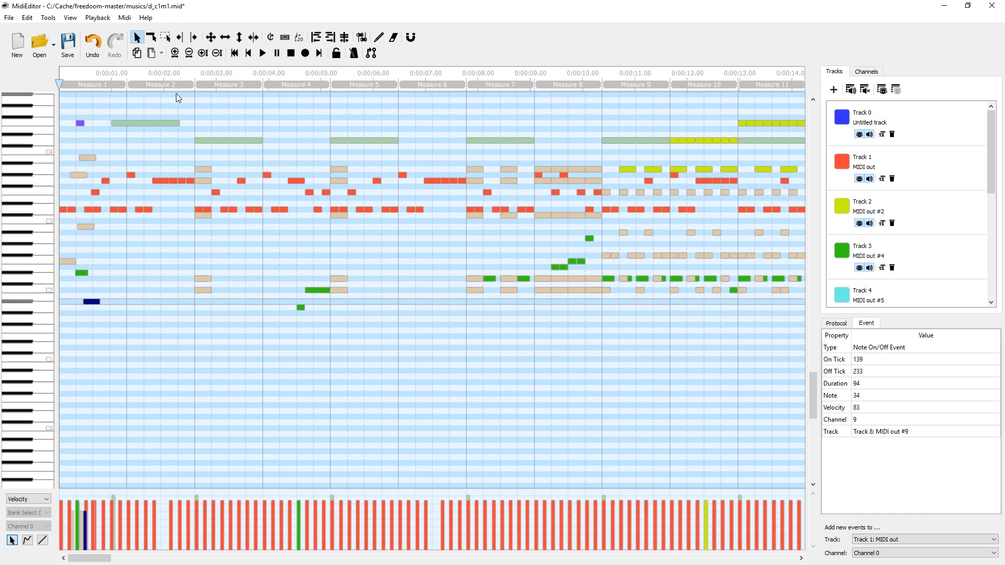
Step: Play back the edited opening briefly and inspect the event properties of three moved notes in Measure 1
left_click(263, 54)
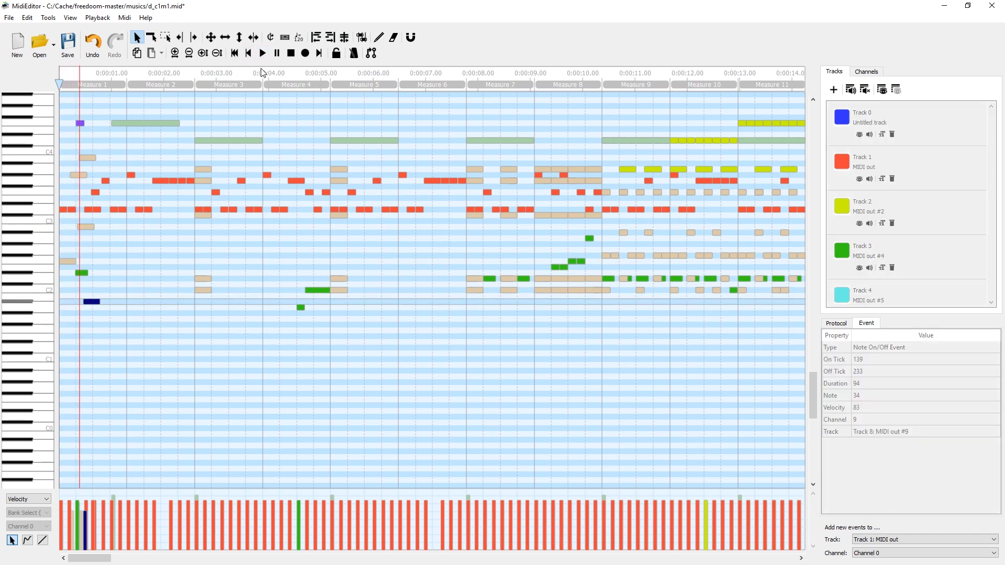
left_click(290, 54)
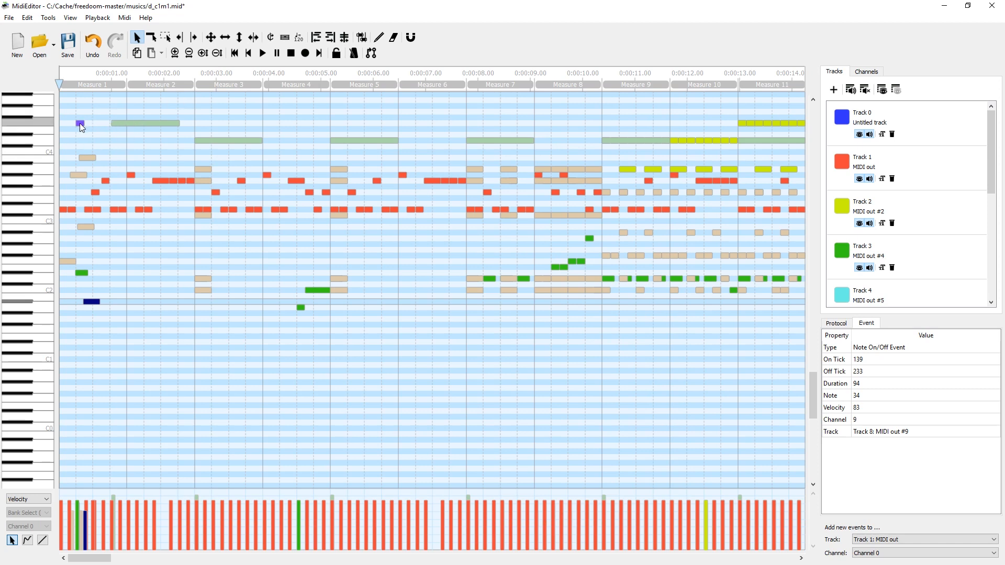
left_click(80, 124)
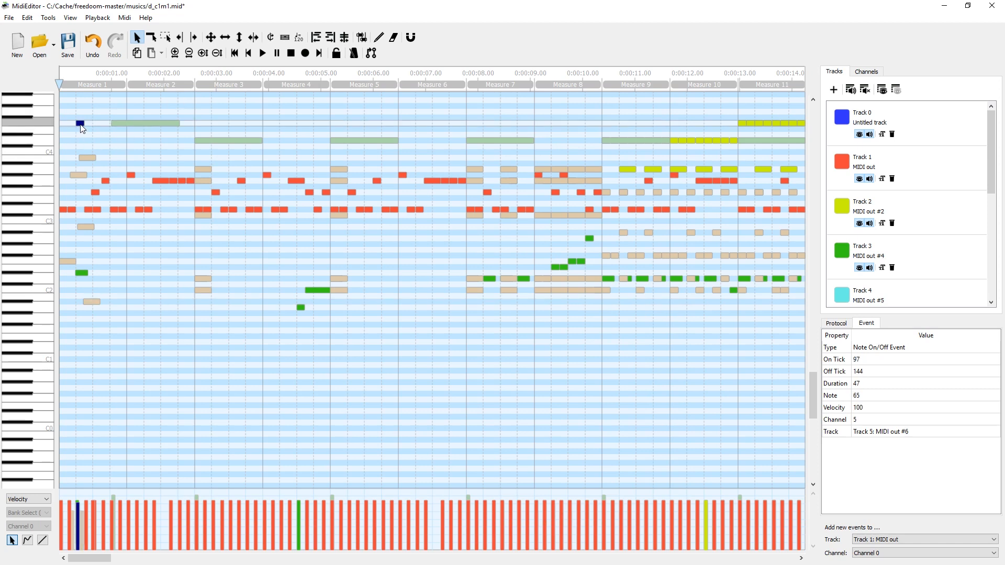
left_click(90, 158)
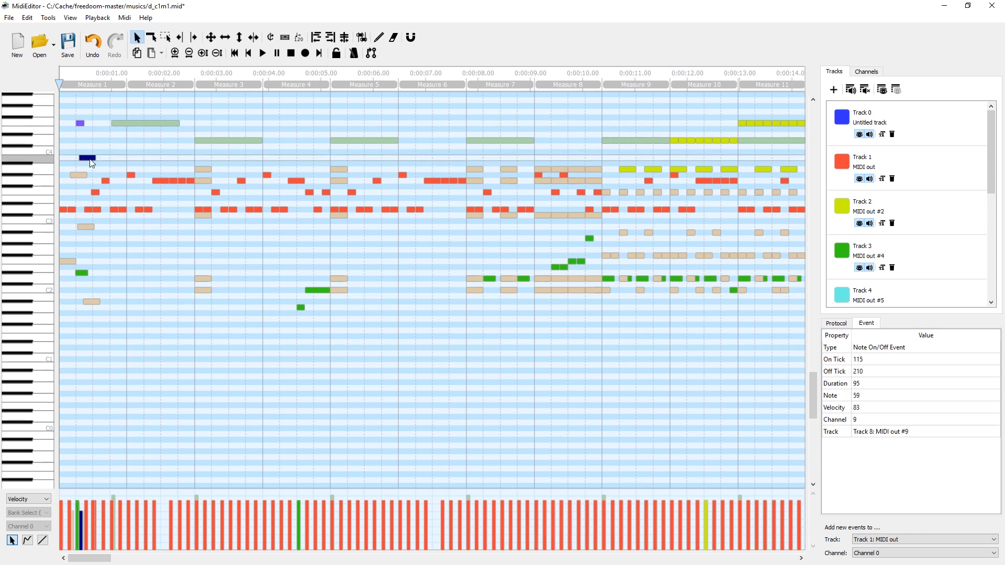
left_click(80, 174)
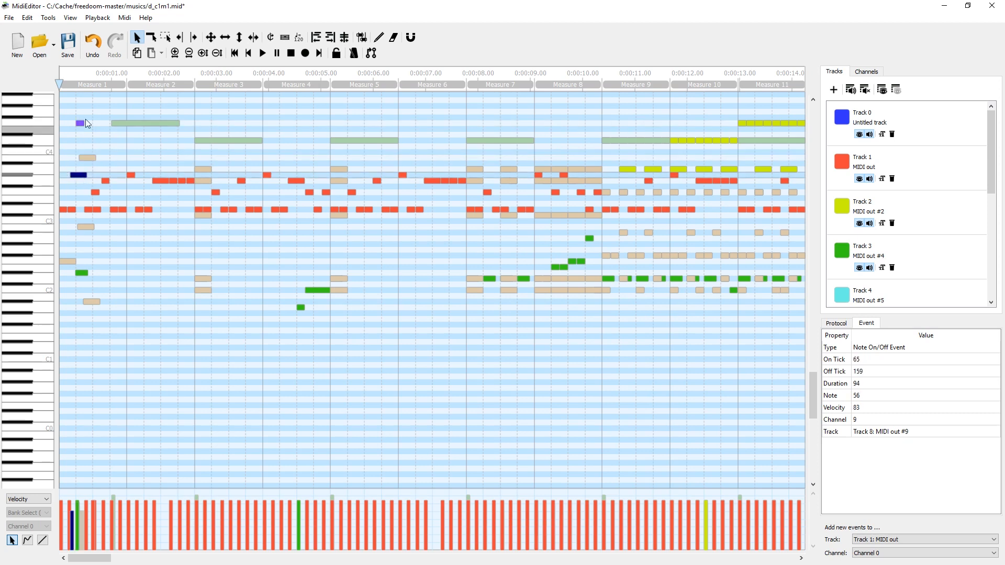
Step: Undo all the note moves made in Measure 1
left_click(95, 45)
left_click(96, 45)
left_click(96, 45)
left_click(96, 45)
left_click(96, 45)
left_click(96, 45)
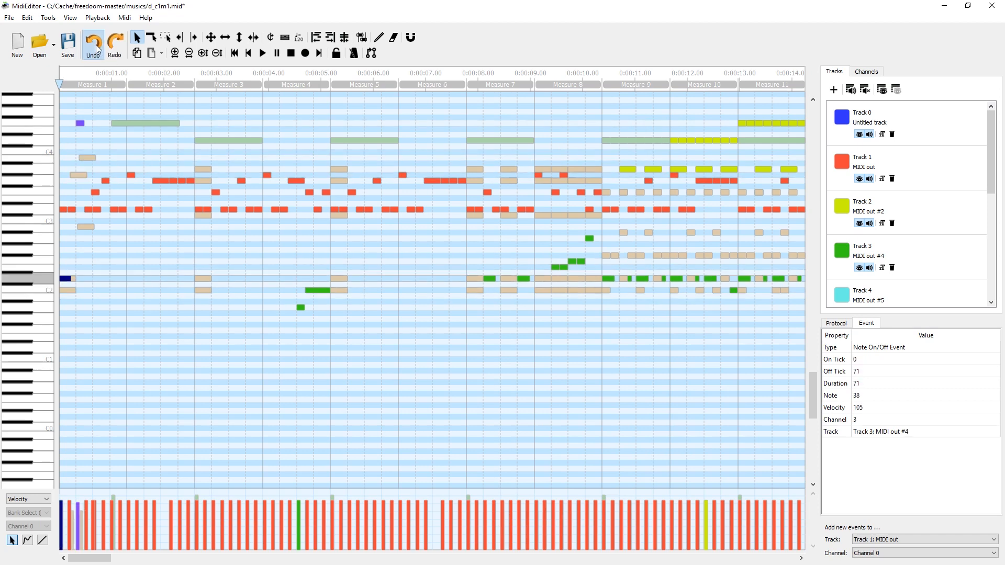
left_click(96, 46)
left_click(26, 17)
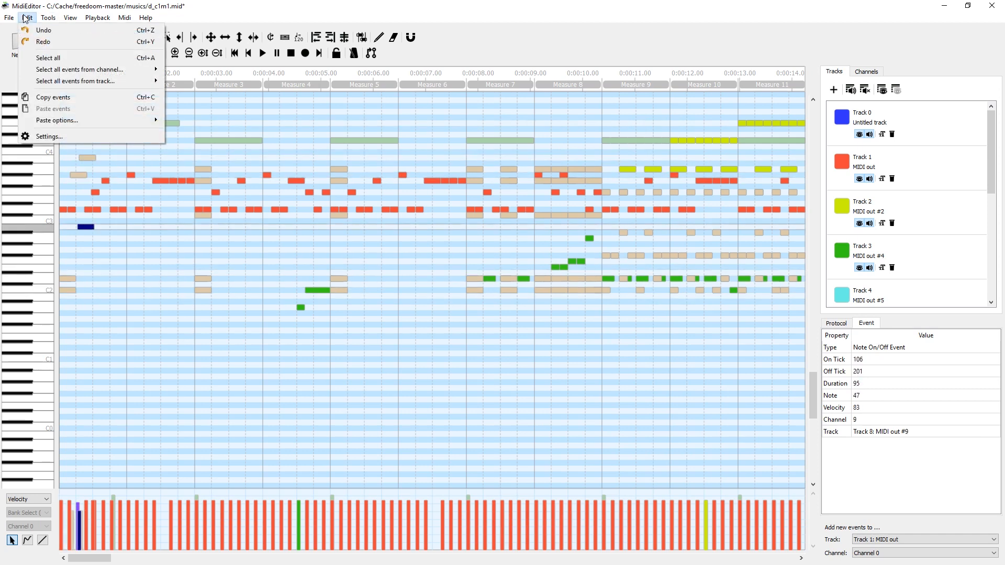
left_click(153, 34)
key("ctrl+z")
key("ctrl+z")
key("ctrl+z")
key("ctrl+z")
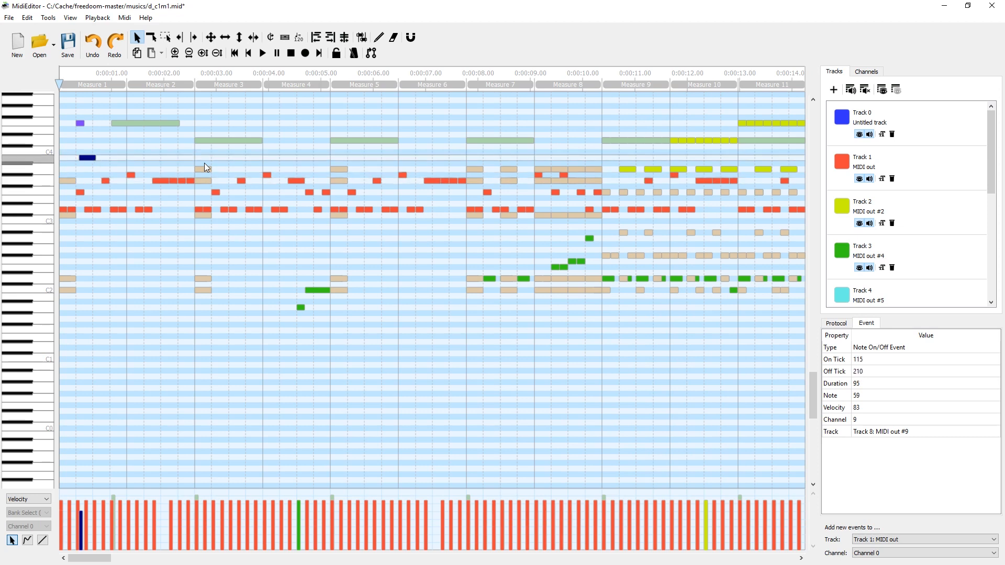
key("ctrl+z")
key("ctrl+z")
key("ctrl+z")
Step: Place the playback cursor within Measure 1 and Measure 2, and start and stop playback several times
left_click(110, 82)
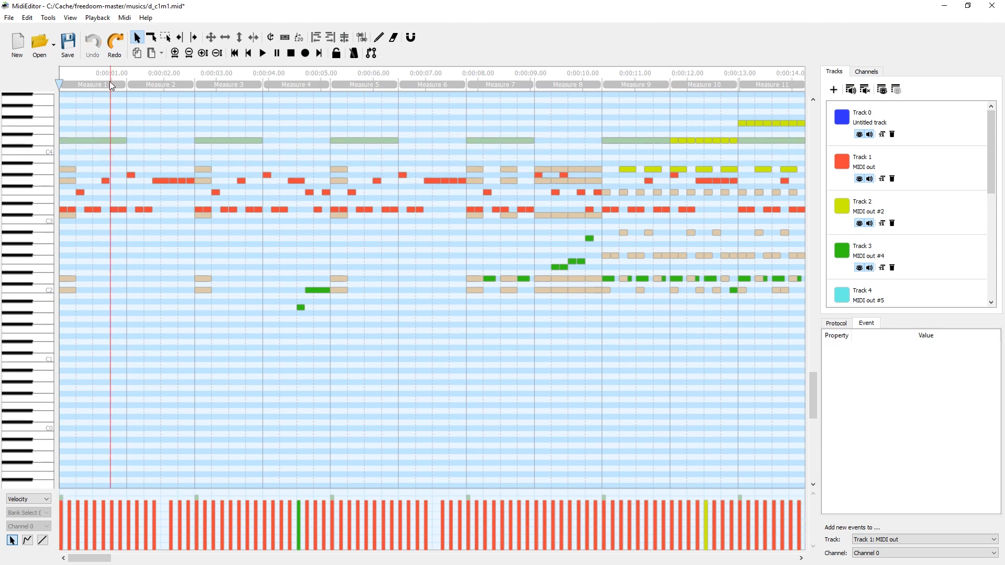
left_click_drag(110, 82, 99, 89)
key("space")
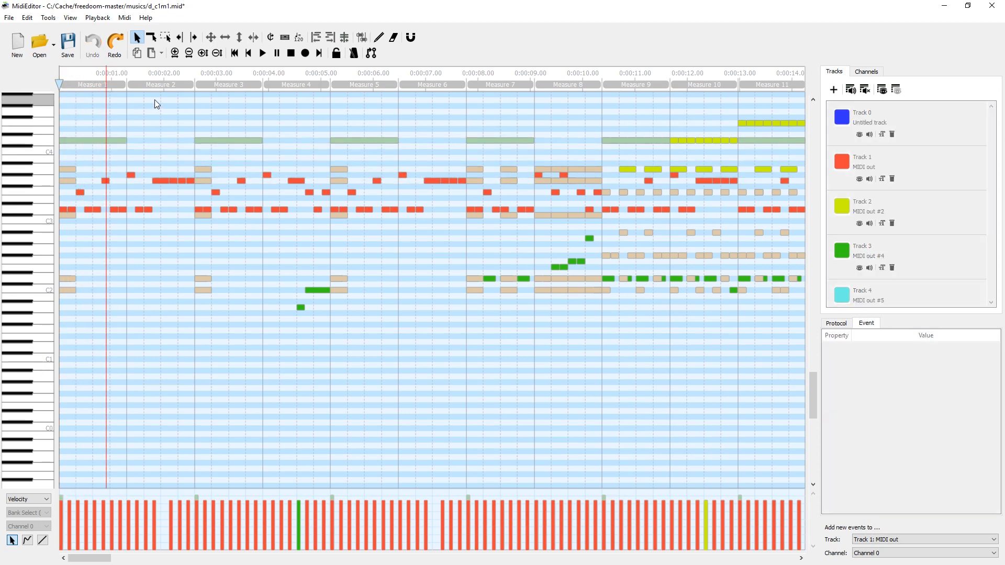
left_click(175, 88)
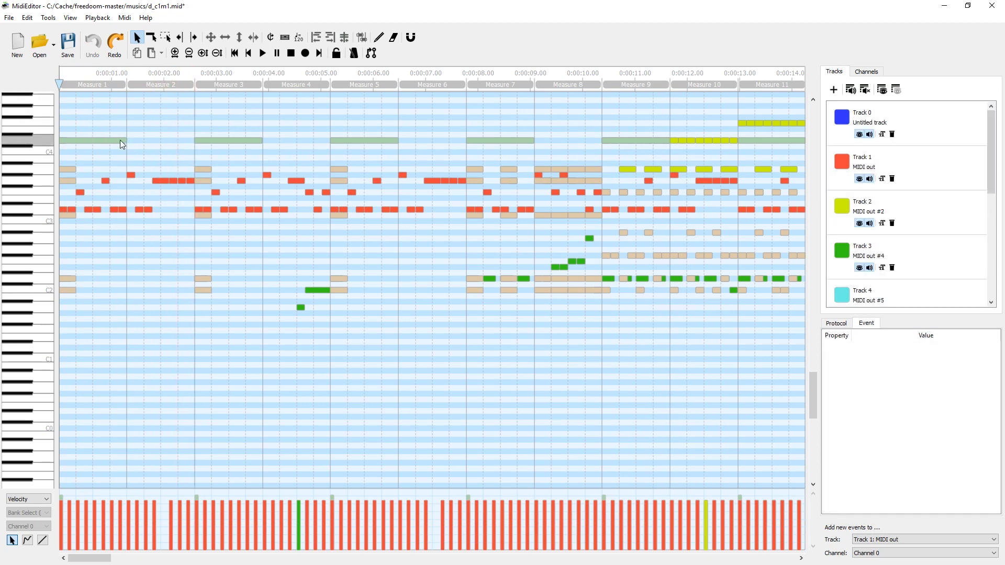
key("space")
key("space")
key("space")
key("space")
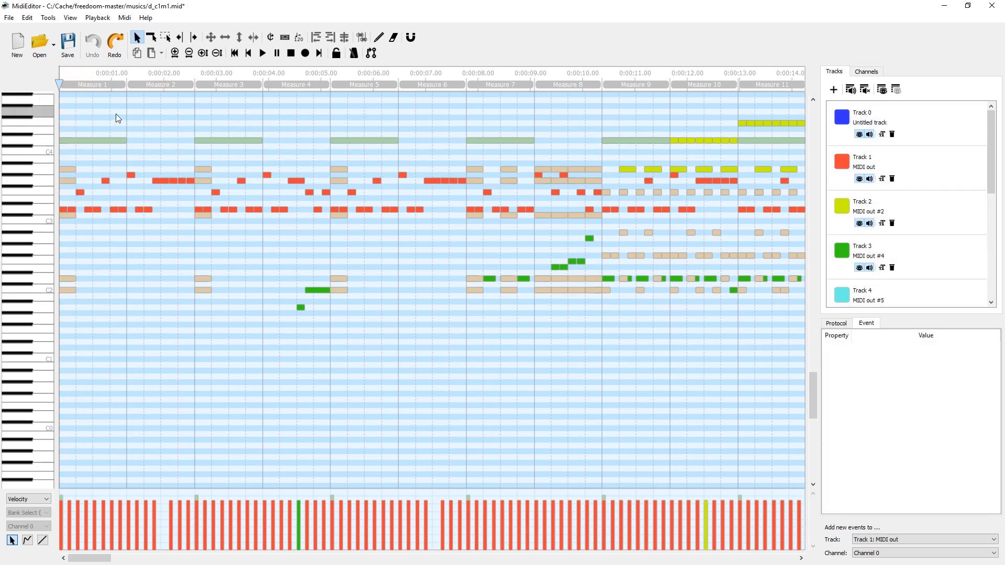
Step: Advance the playback cursor to Measure 3 and play briefly, then step back to Measure 2 and play and stop again
left_click(325, 55)
left_click(324, 54)
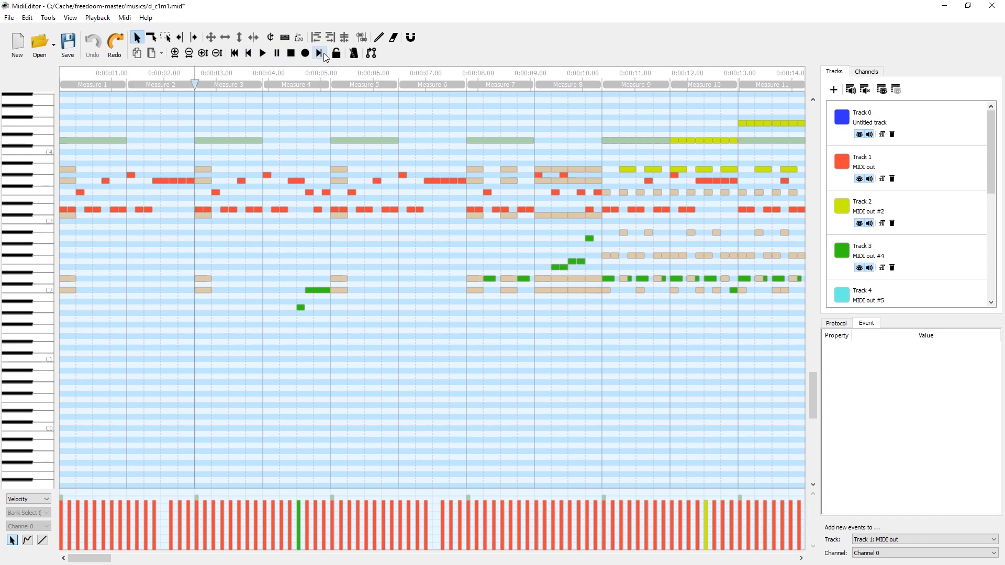
key("space")
key("space")
left_click(252, 52)
key("space")
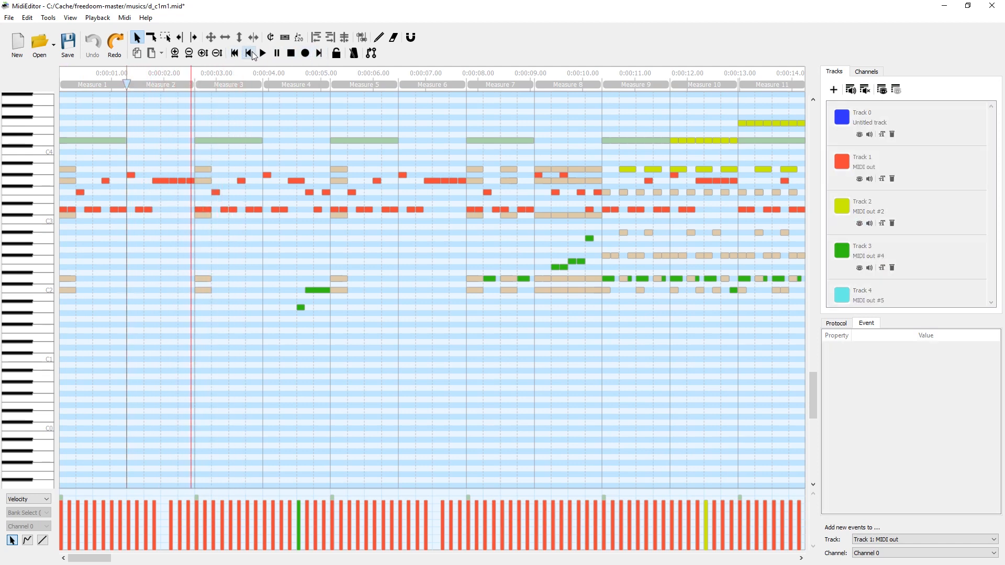
key("space")
Step: Place the playback cursor at Measure 5, advance it to Measure 7, and play and stop from there
left_click(332, 84)
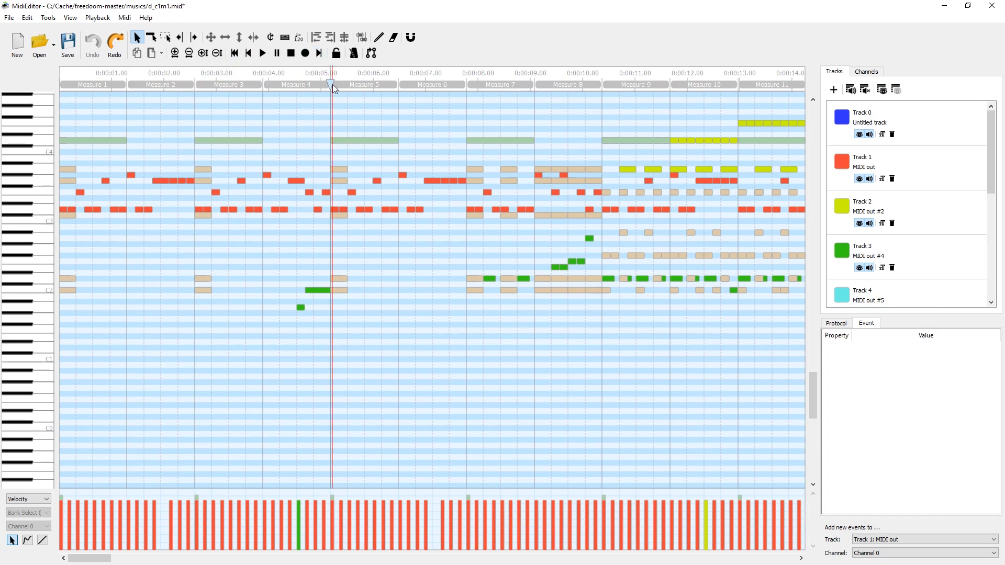
left_click(319, 54)
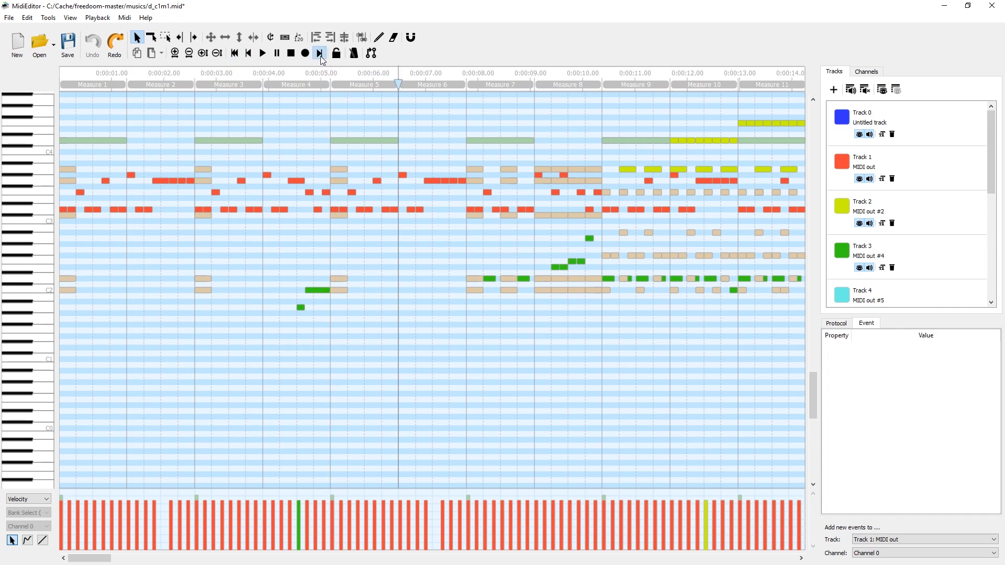
left_click(319, 53)
key("space")
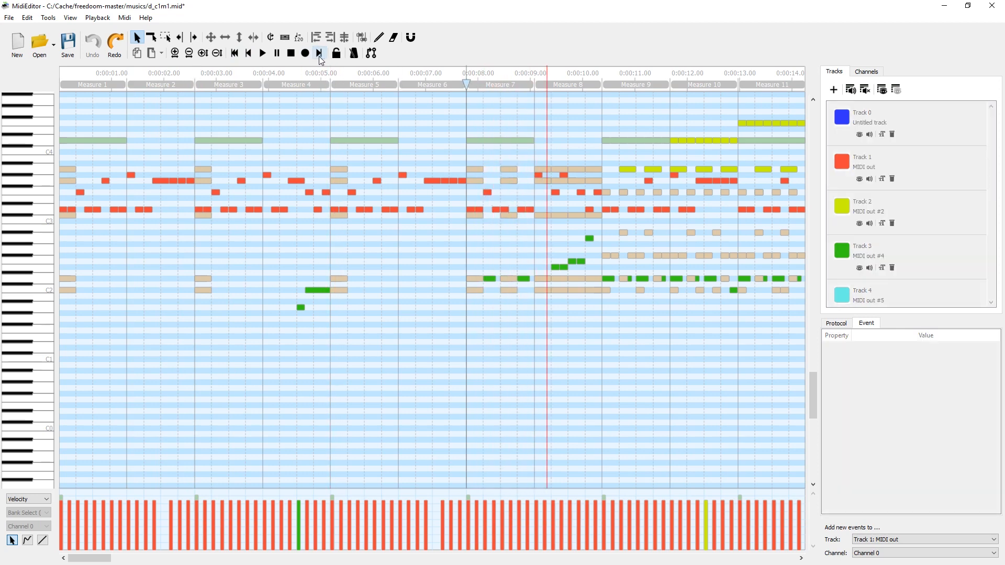
key("space")
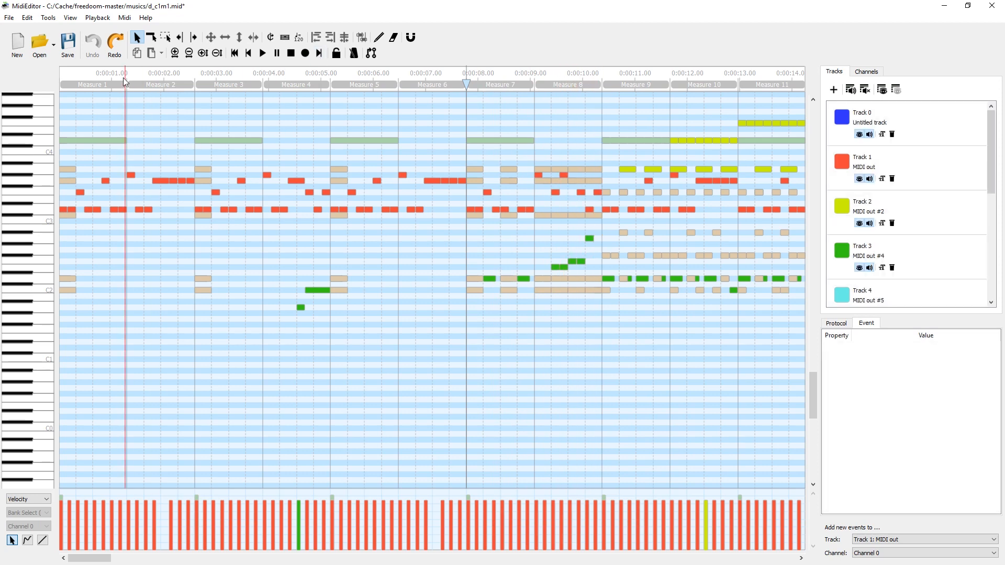
Step: Step the playback cursor back measure by measure to the start of Measure 1
left_click(248, 54)
left_click(248, 53)
left_click(248, 53)
left_click(248, 54)
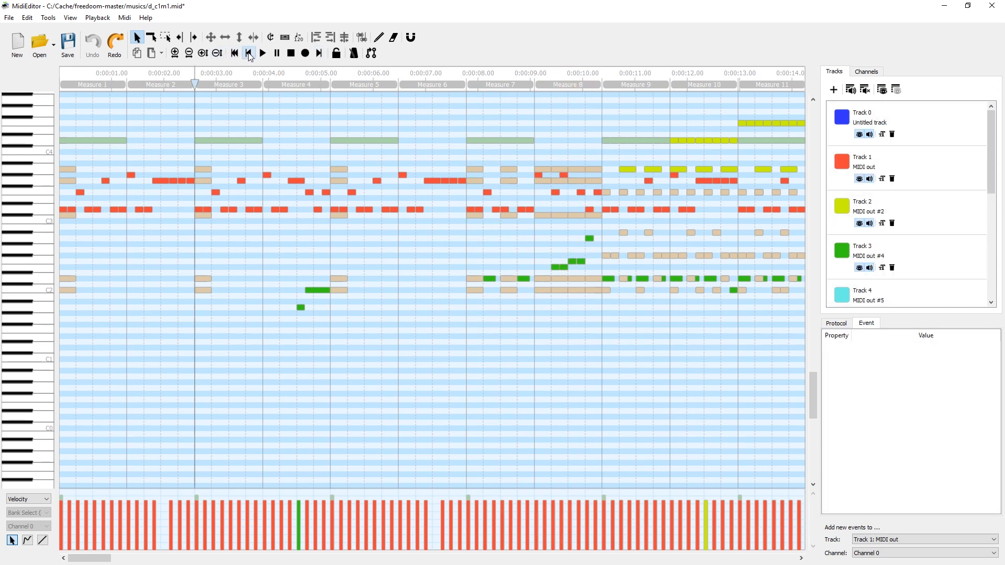
left_click(248, 54)
left_click(249, 54)
Step: Play from the start of the song, pausing and resuming several times until Measure 8, and stop
key("space")
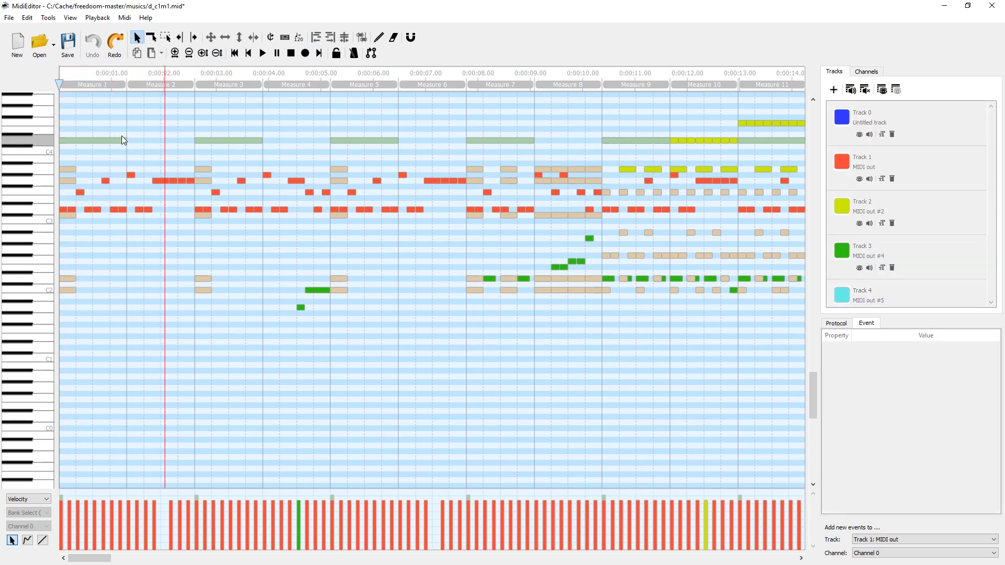
key("space")
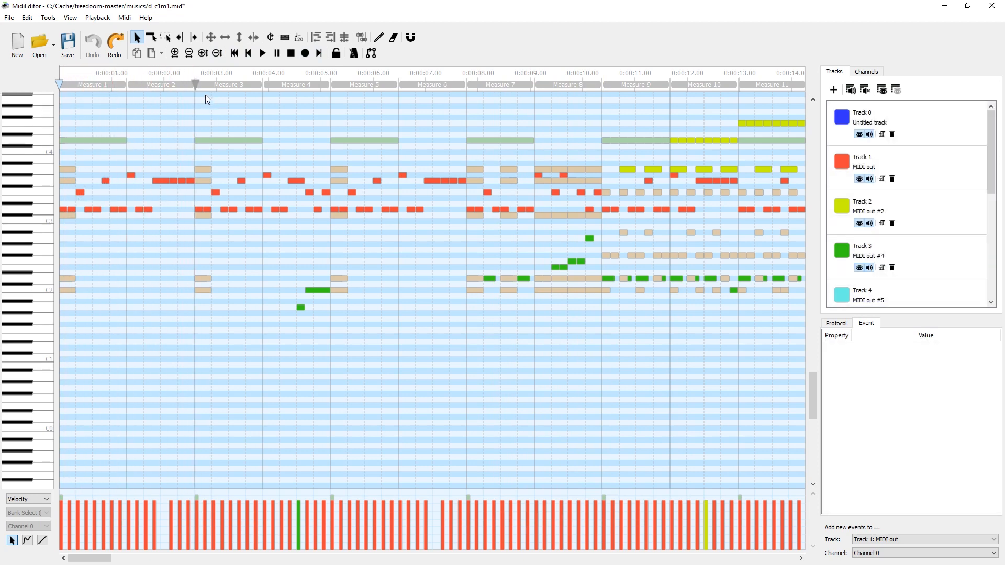
key("space")
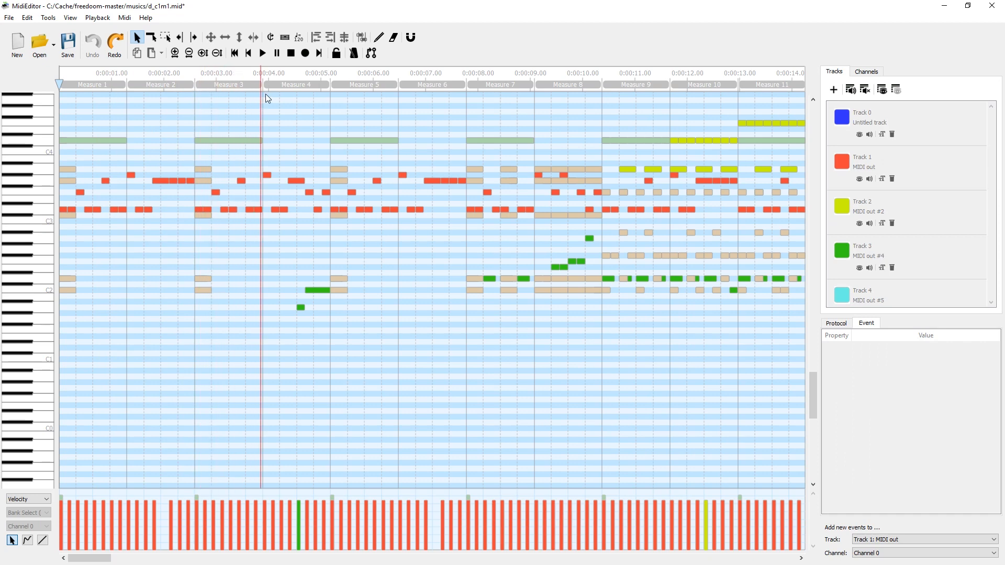
key("space")
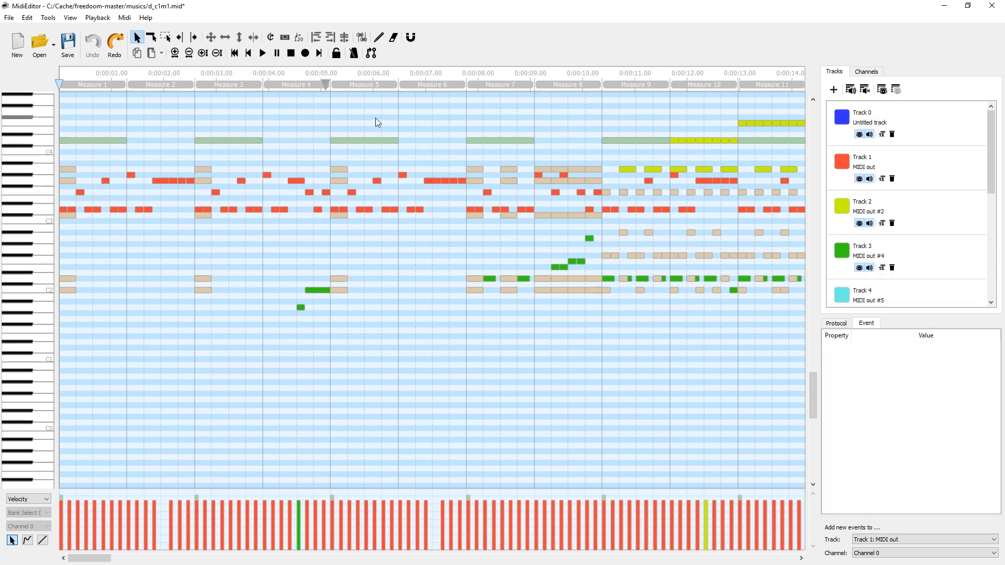
key("space")
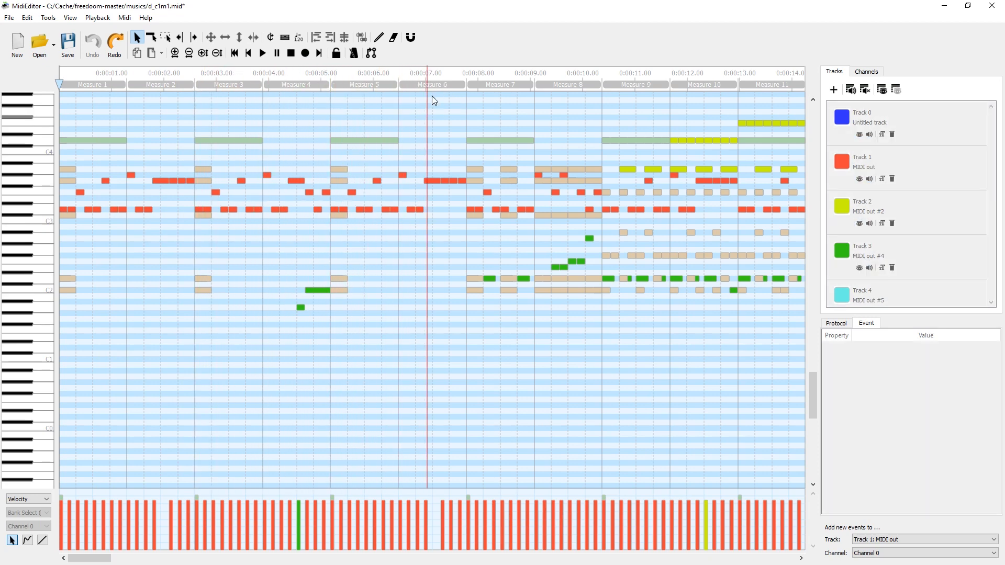
key("space")
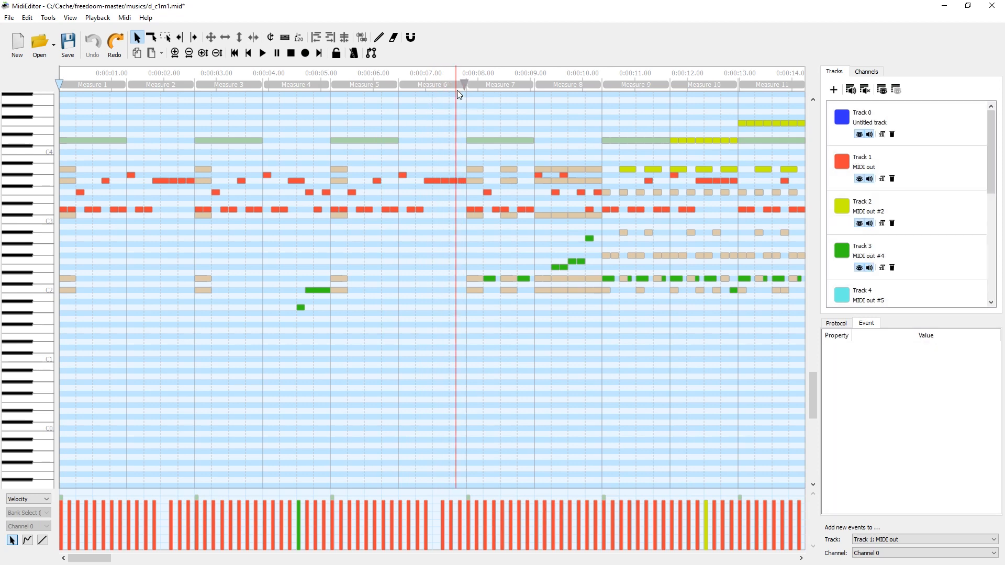
key("space")
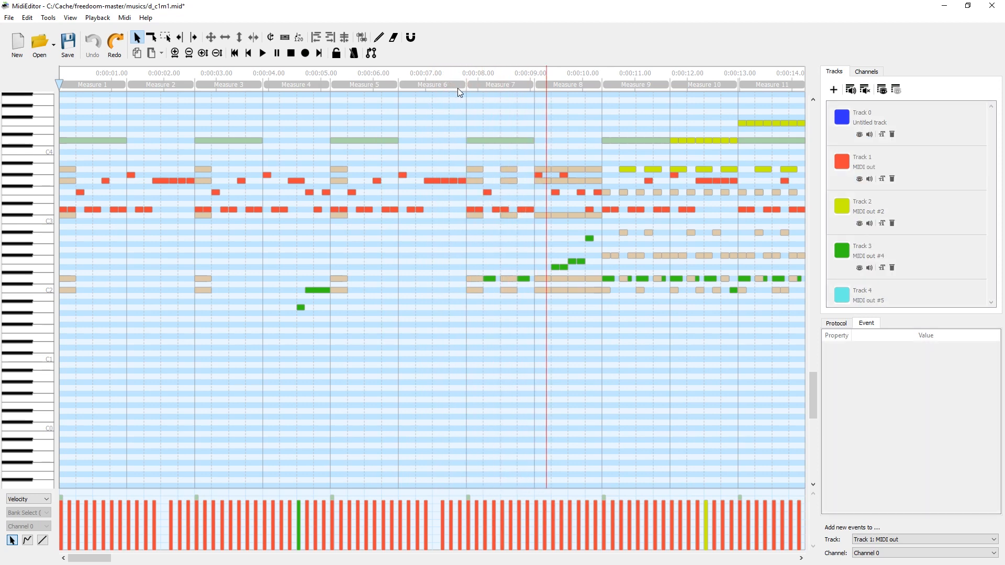
key("space")
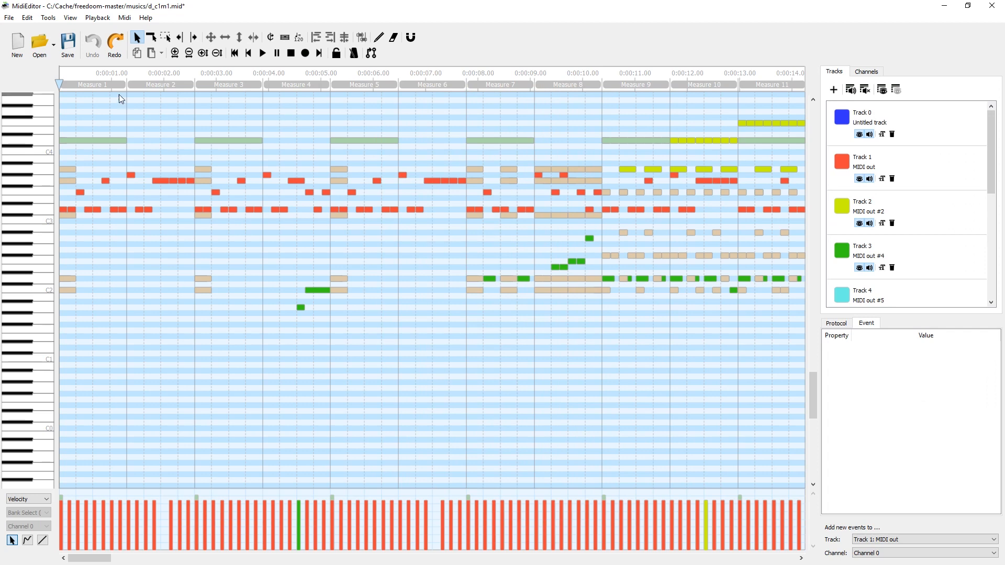
Step: Inspect the event properties of note 57 and the long note 62 in Measure 1, and play the opening briefly
left_click(64, 170)
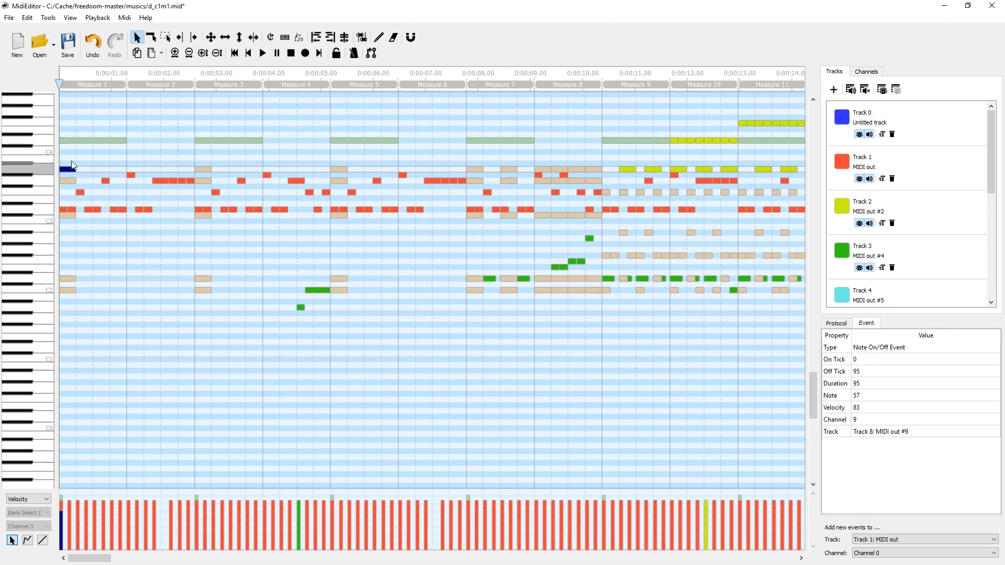
left_click(73, 139)
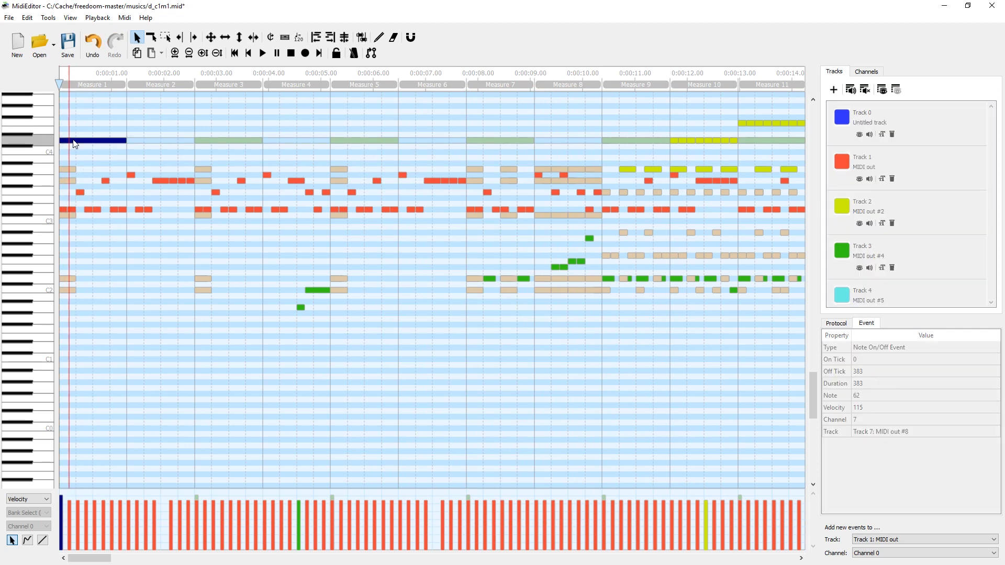
key("space")
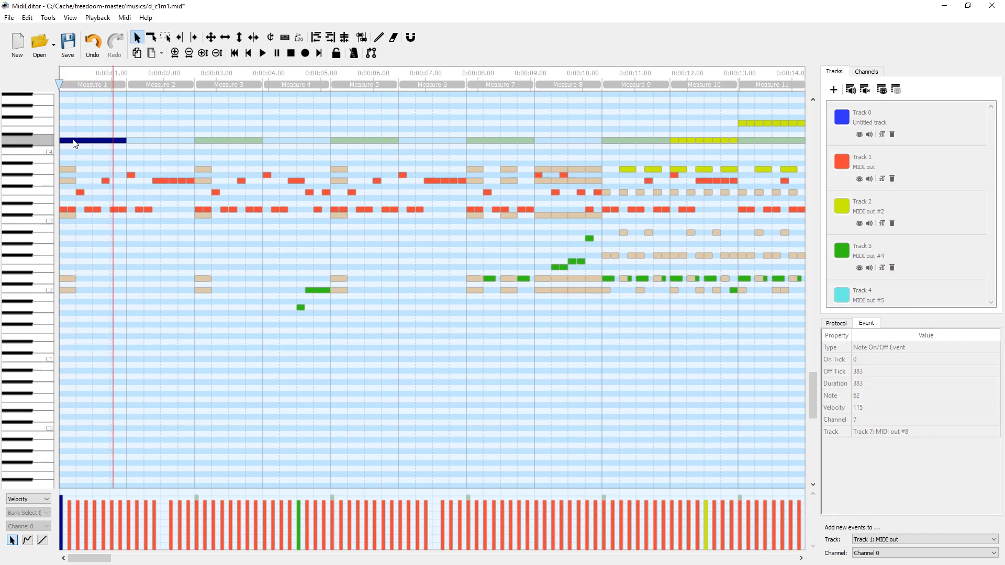
key("space")
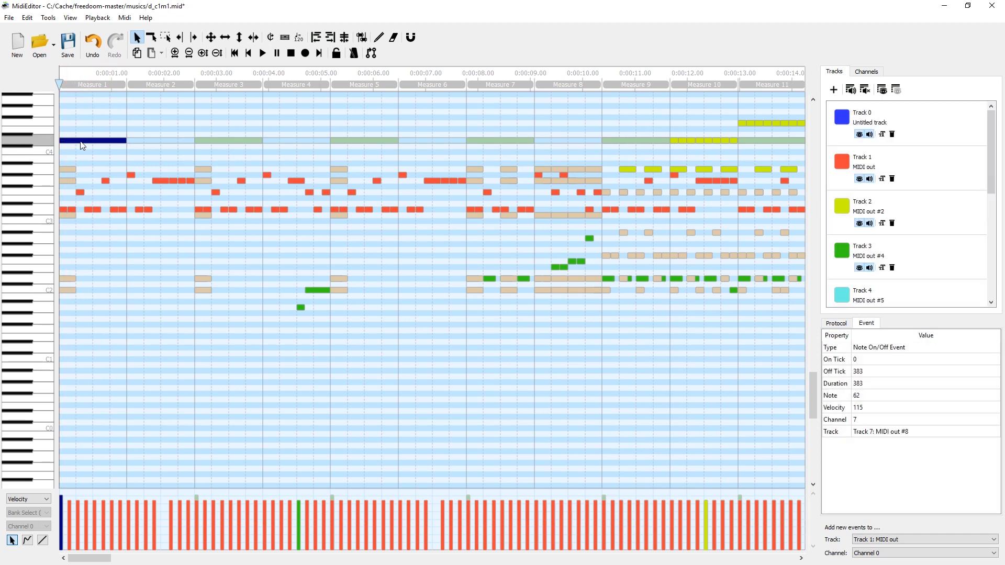
Step: Set the velocity of the long Track 7 note in Measure 1 to 127 and clear the selection
left_click(91, 131)
left_click(89, 142)
left_click(87, 135)
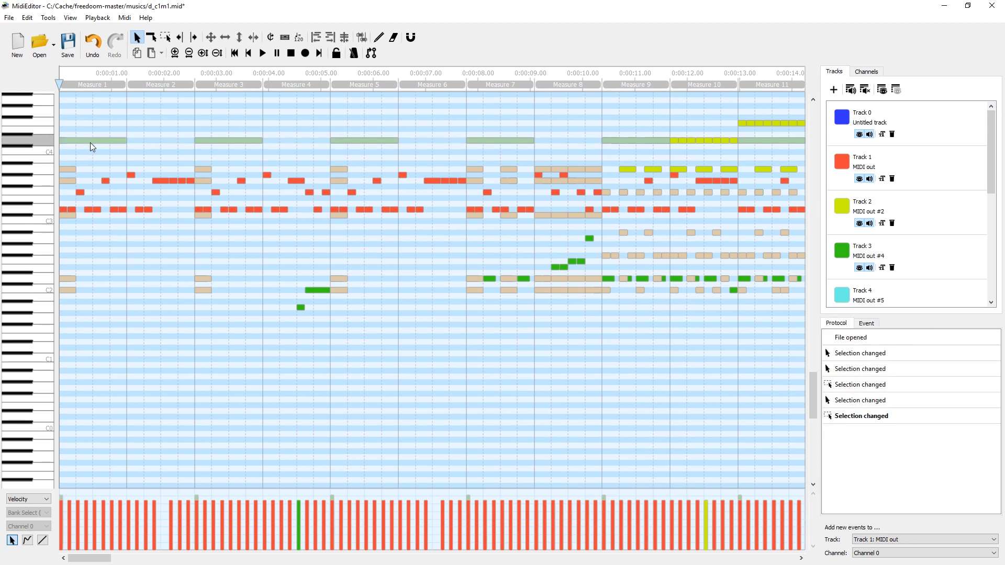
left_click(91, 141)
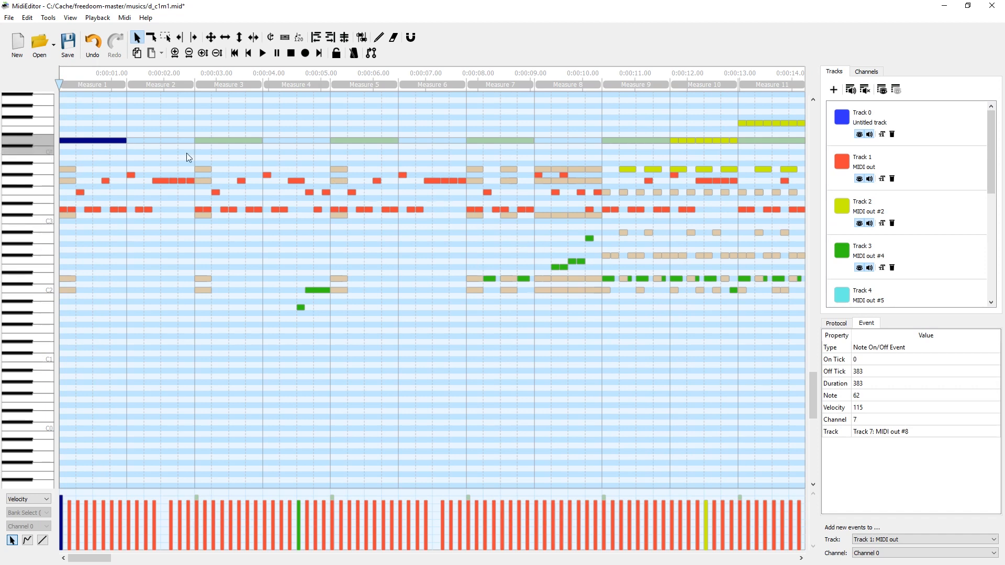
left_click(123, 138)
left_click(123, 139)
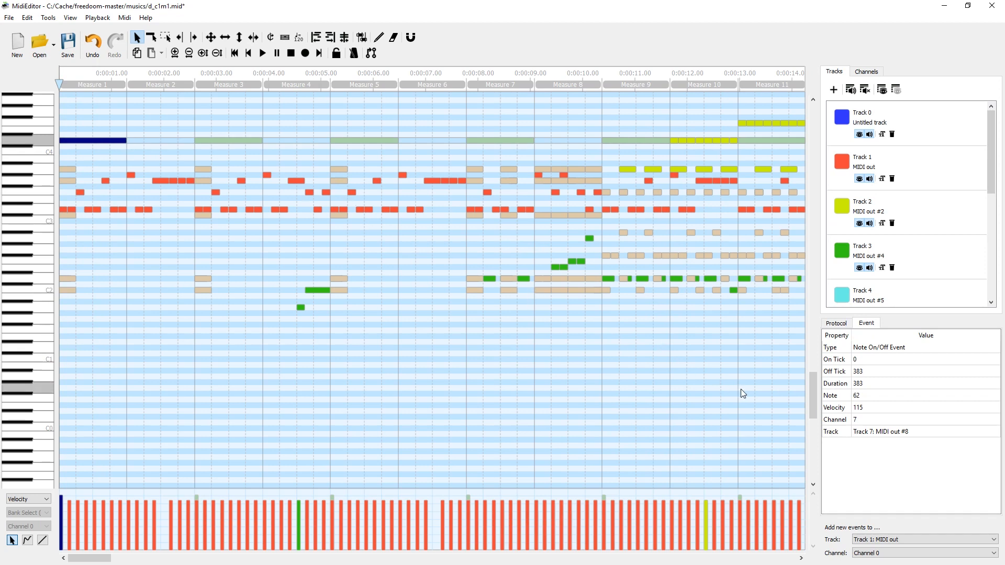
left_click(866, 411)
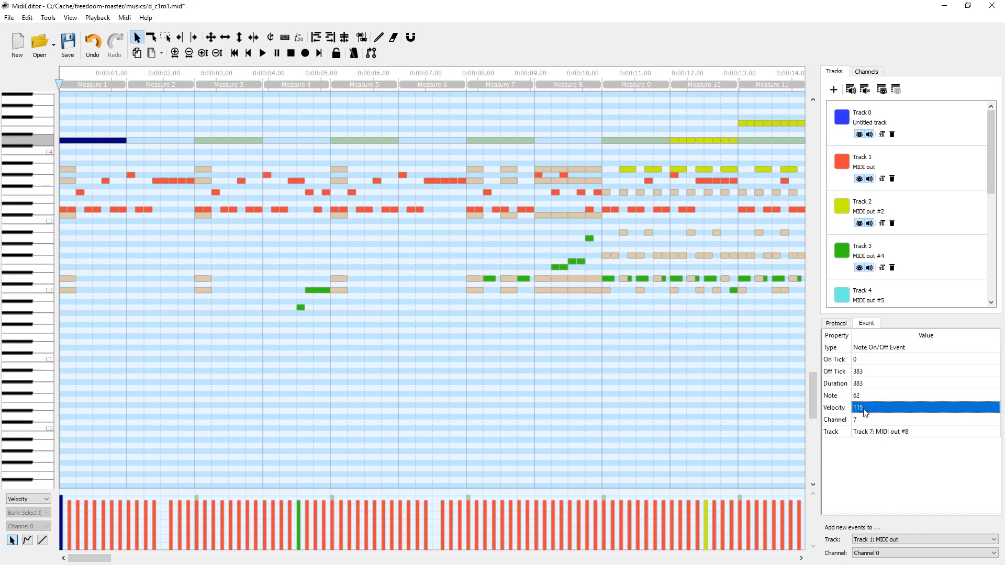
left_click(861, 411)
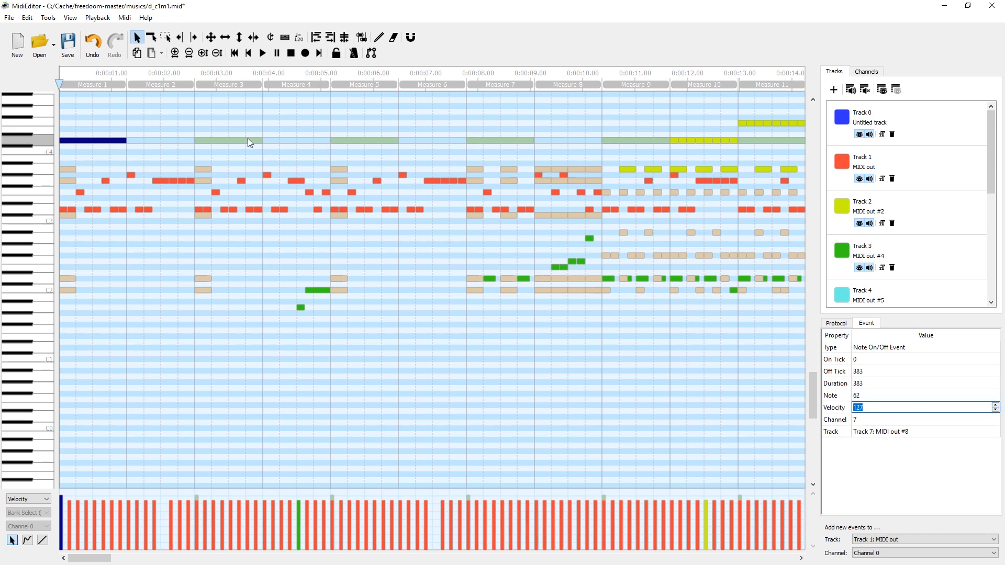
left_click(181, 115)
Step: Play back the opening twice to hear the note with the edited velocity
key("space")
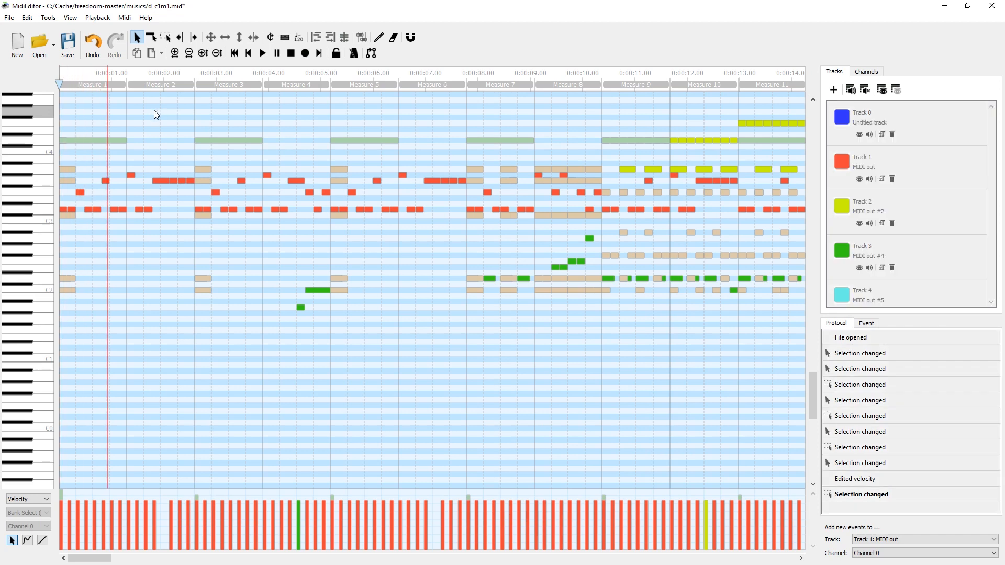
key("space")
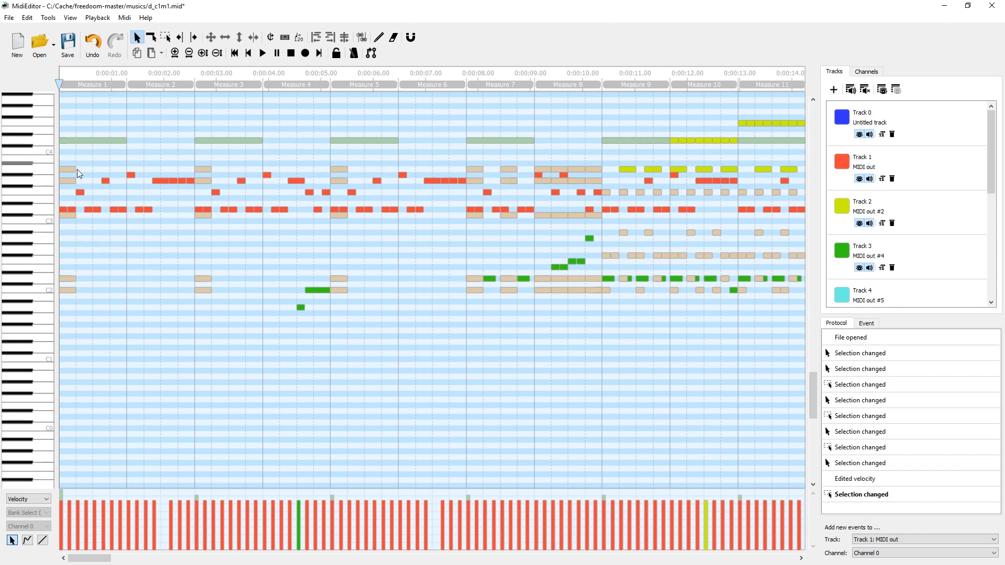
key("space")
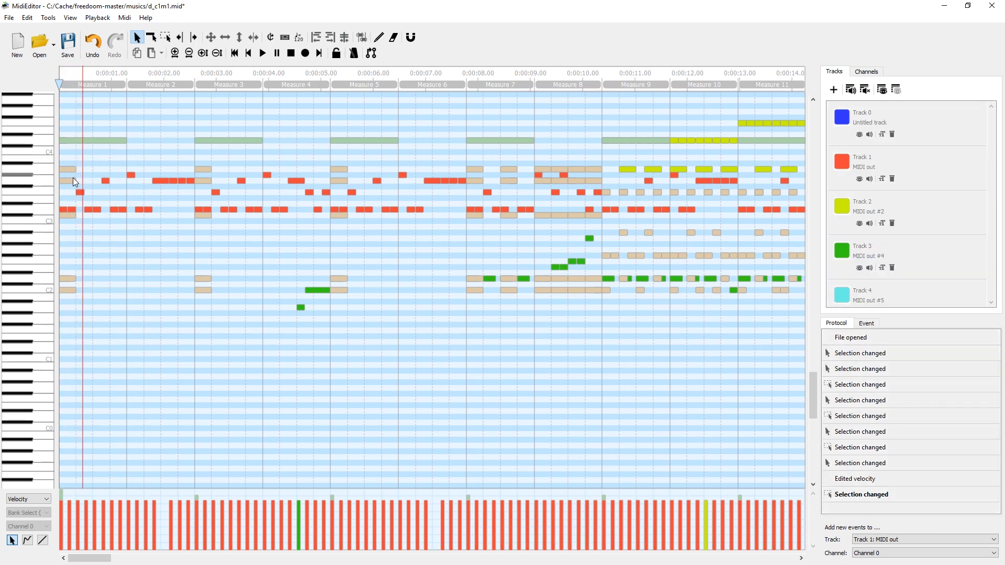
key("space")
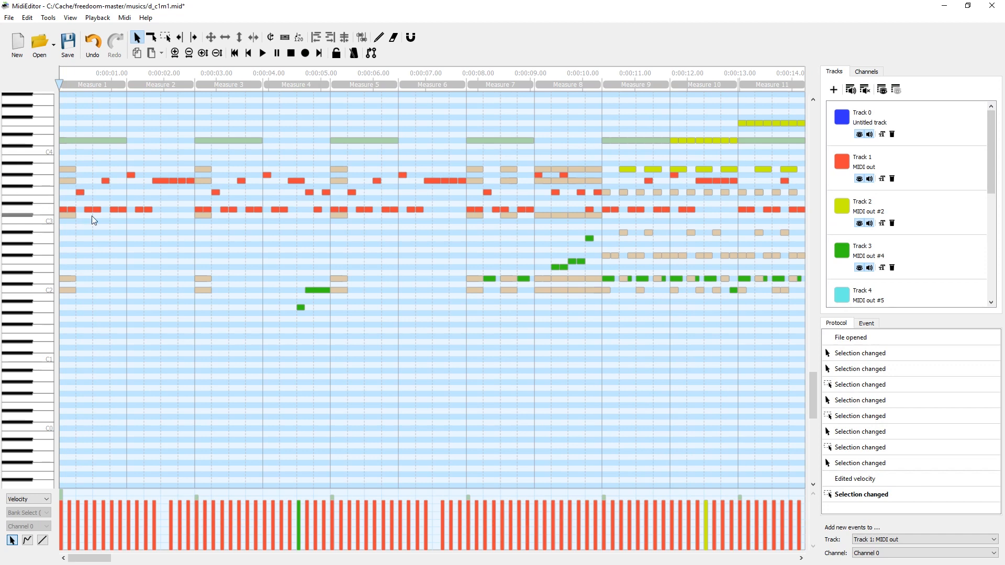
Step: Inspect the event properties of Track 8 notes 49 and 57 at the start of Measure 1
left_click(67, 216)
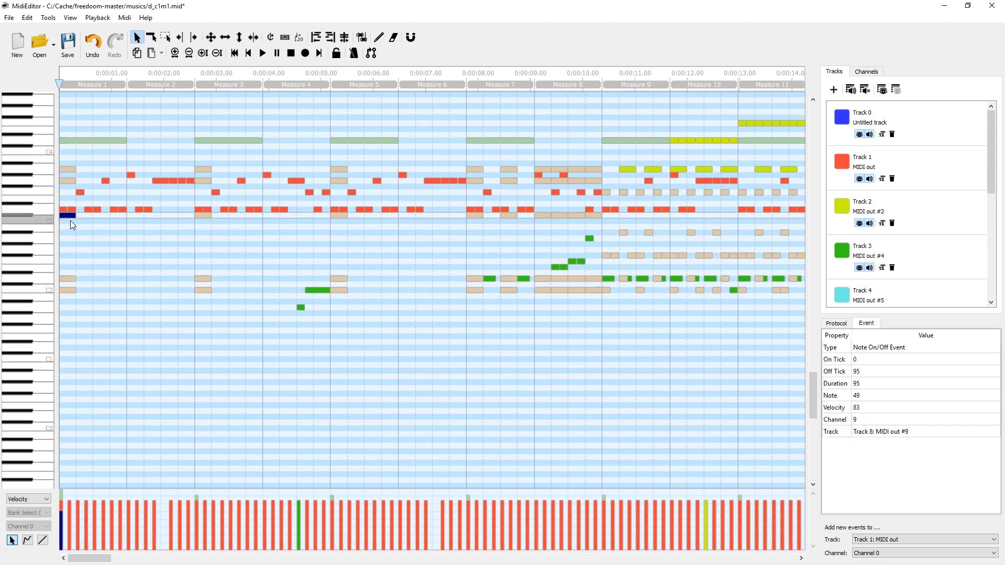
left_click_drag(68, 216, 64, 170)
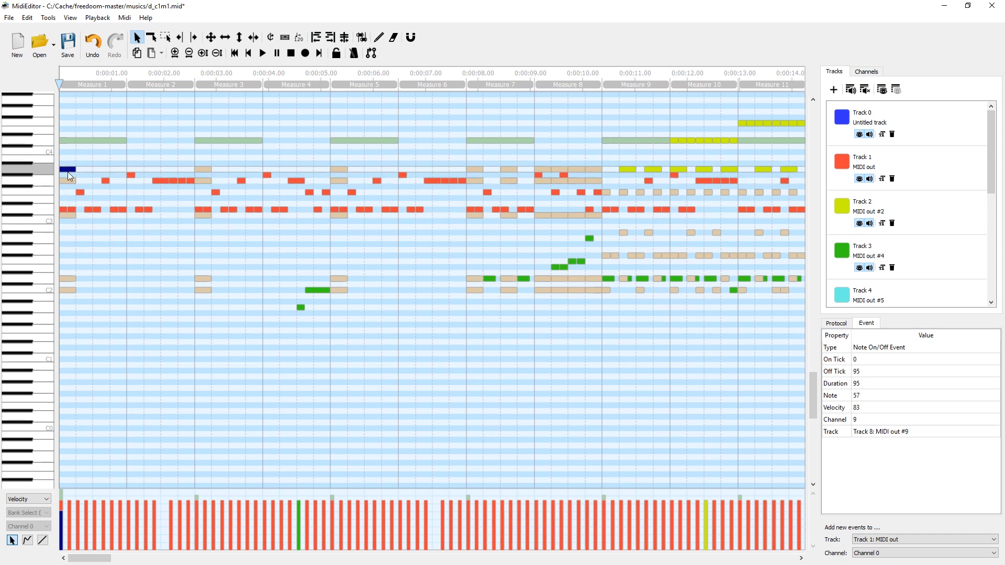
key("Up")
key("Up")
Step: Hide and show Track 1 several times, leaving it shown, and clear the note selection
left_click(859, 179)
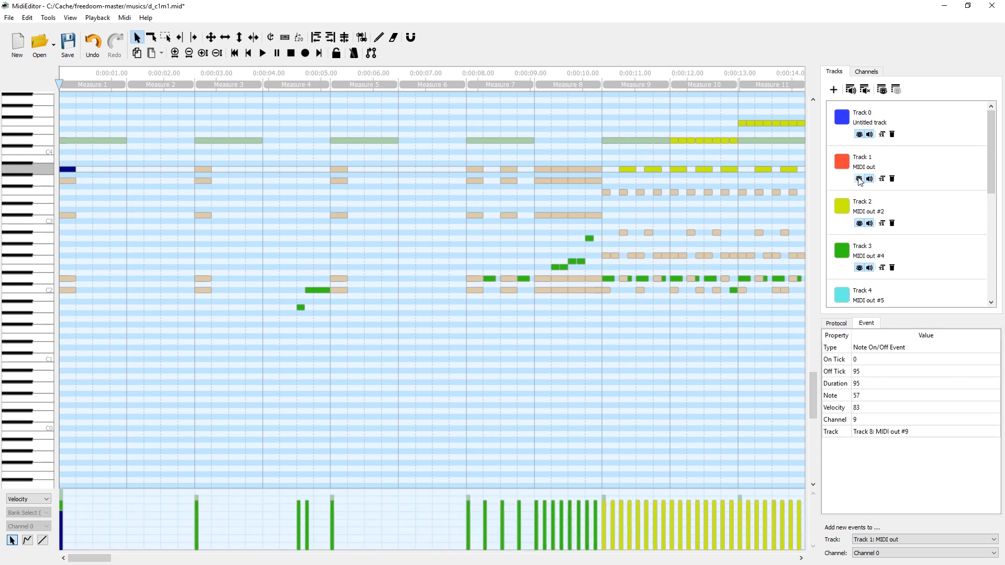
left_click(858, 179)
left_click(859, 178)
left_click(858, 179)
left_click(429, 151)
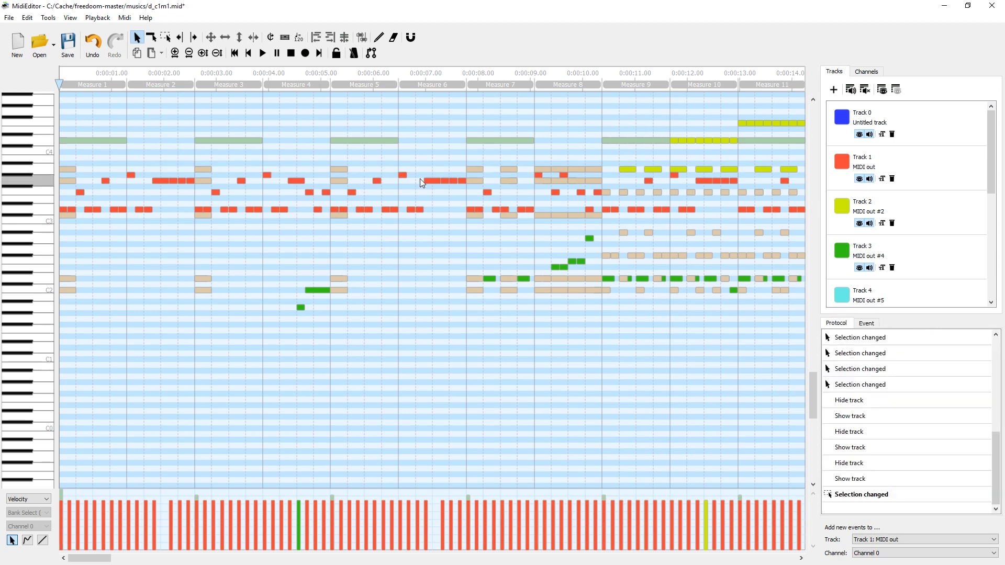
Step: Hide all tracks, then show only Track 8 (MIDI out #9)
left_click(896, 91)
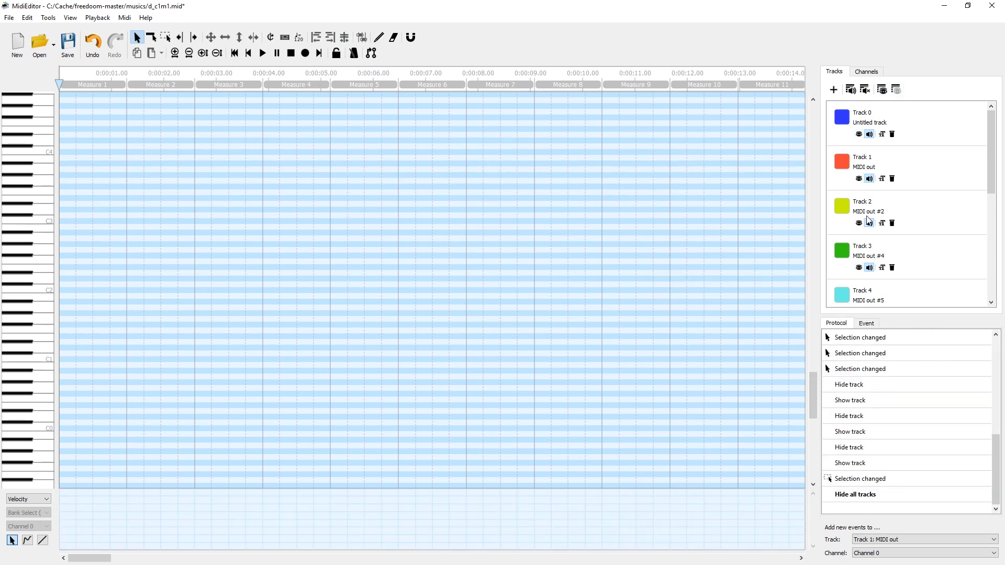
scroll(873, 221, "down", 3)
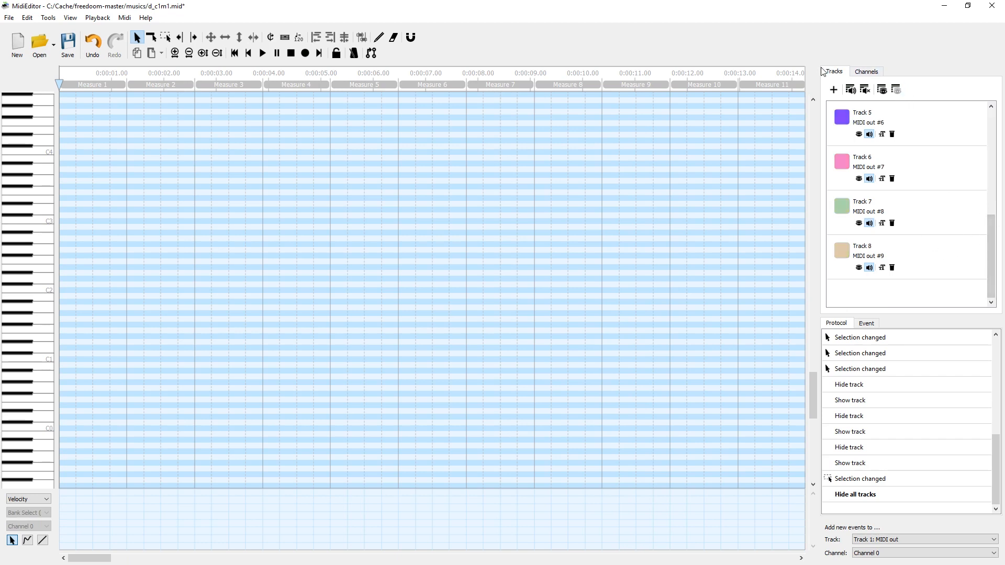
scroll(941, 136, "up", 3)
scroll(972, 138, "down", 3)
left_click(859, 268)
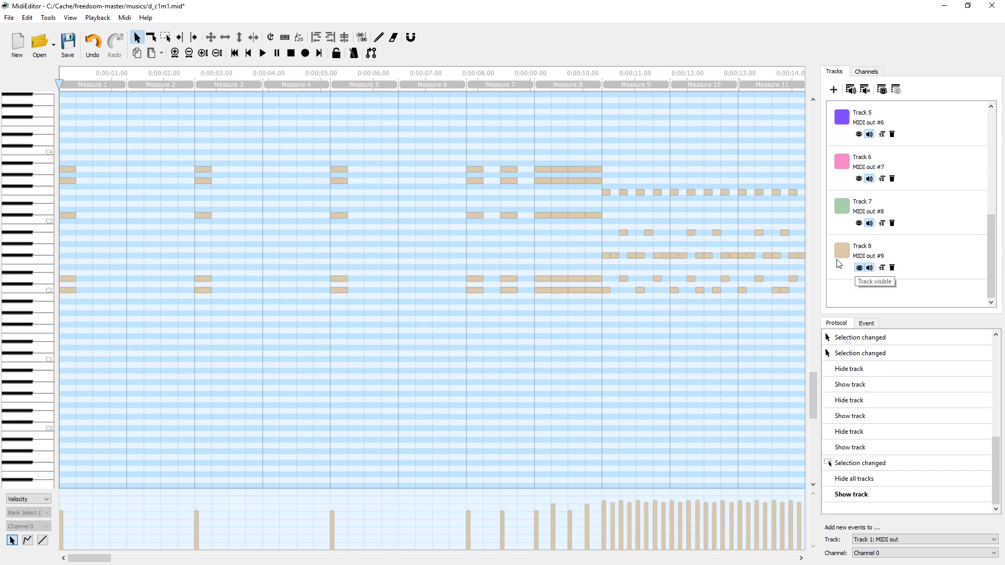
Step: Mute all tracks, make only Track 8 audible, and play back the opening several times
left_click(864, 91)
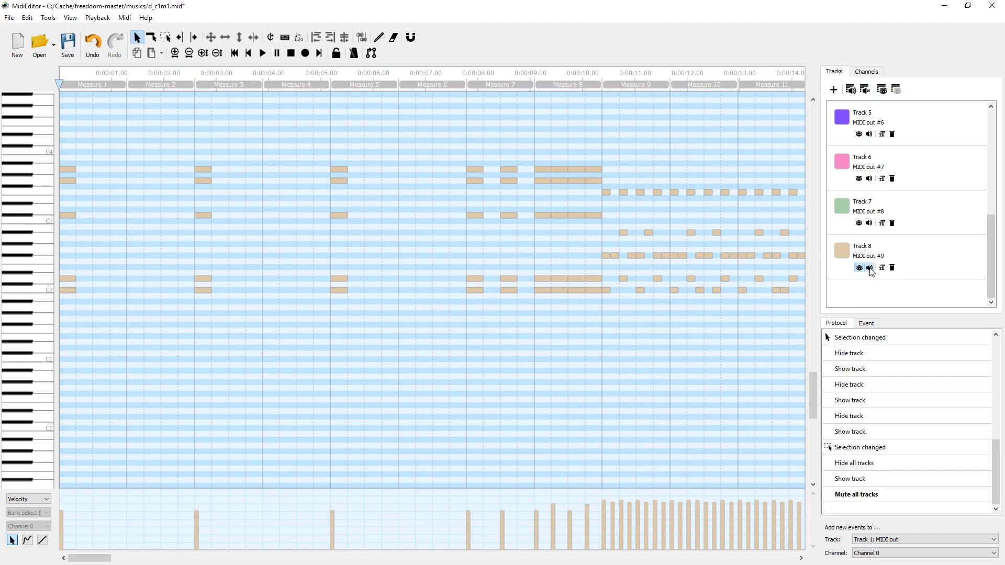
left_click(869, 268)
key("space")
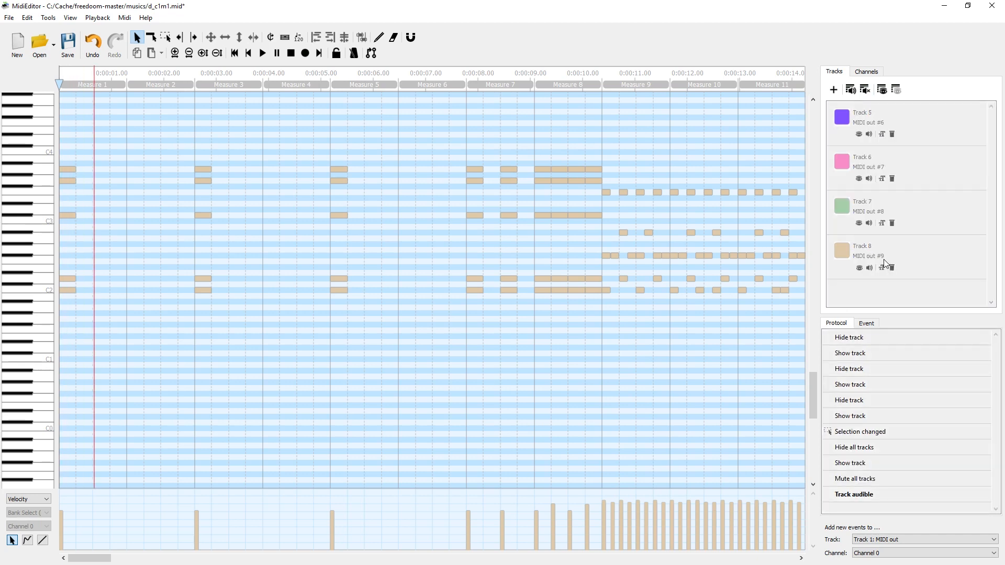
key("space")
key("space")
key("space")
key("space")
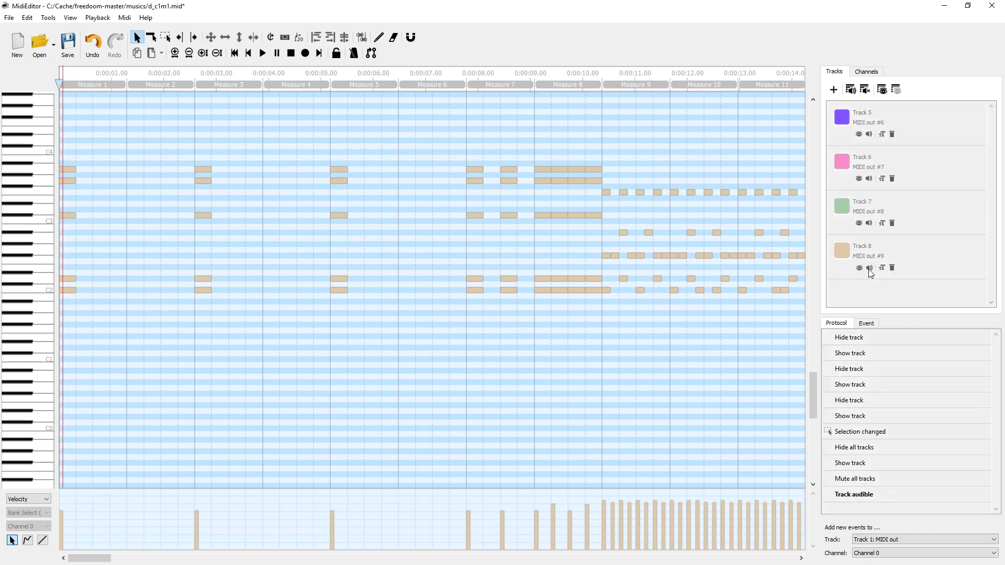
key("space")
Step: Mute and hide Track 8, make Track 7 audible and shown instead, and play it back
left_click(869, 268)
left_click(858, 268)
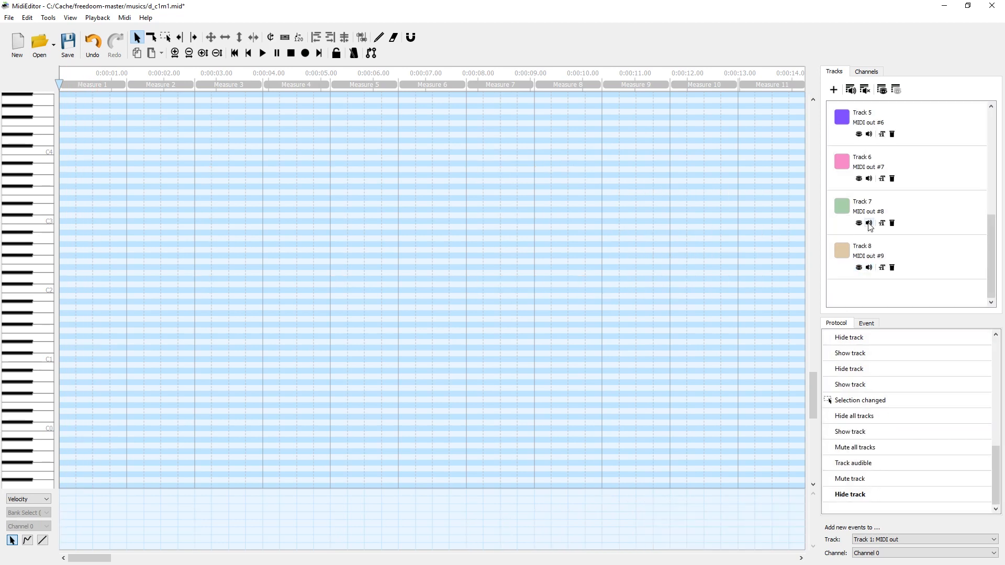
left_click(869, 223)
left_click(859, 223)
key("space")
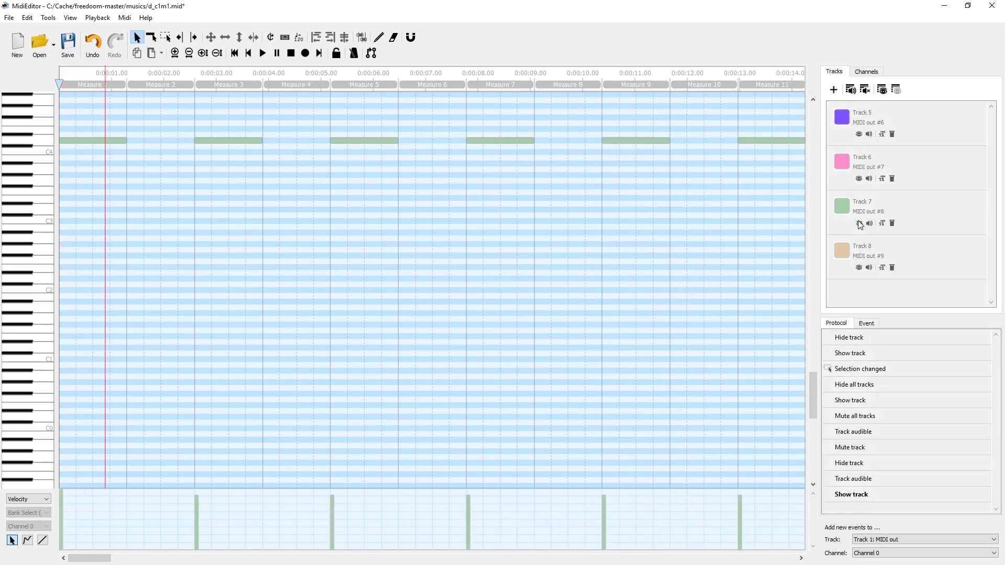
key("space")
Step: Mute and hide Track 7, make Track 6 audible and shown, and play it back
left_click(869, 223)
left_click(859, 223)
left_click(868, 179)
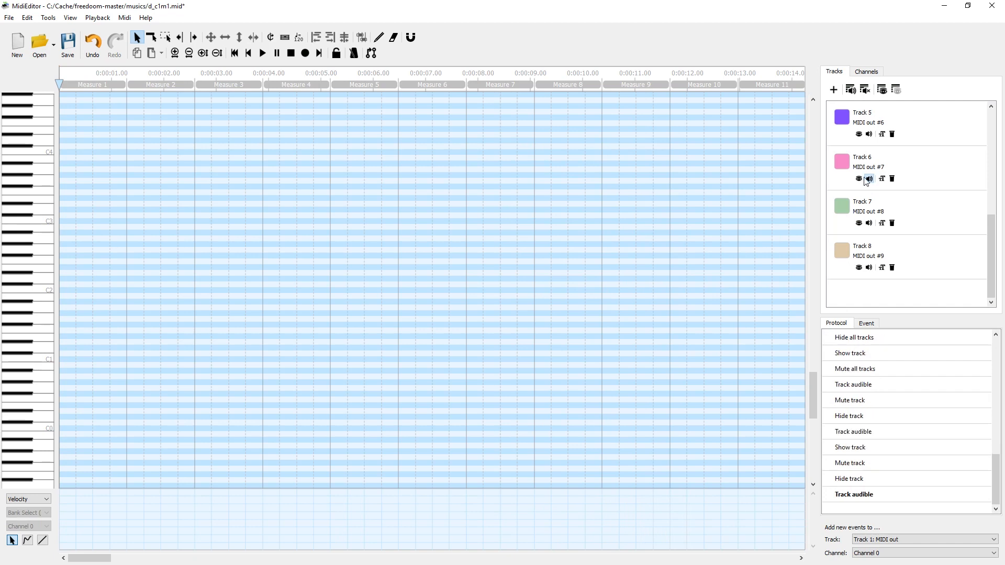
left_click(858, 179)
key("space")
key("space")
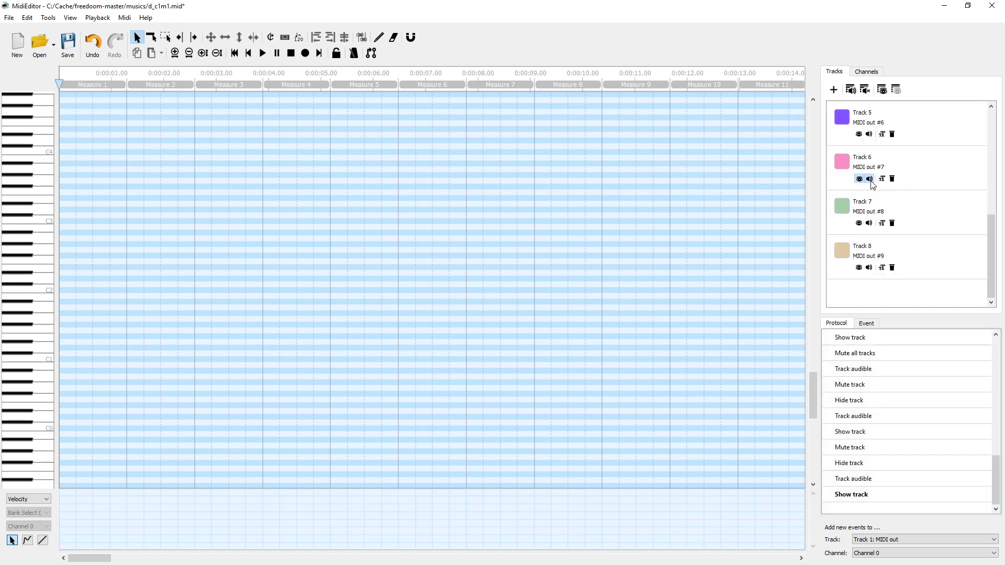
Step: Make Track 5 (MIDI out #6) audible and shown alongside Track 6, and play back the opening
left_click(869, 134)
left_click(858, 135)
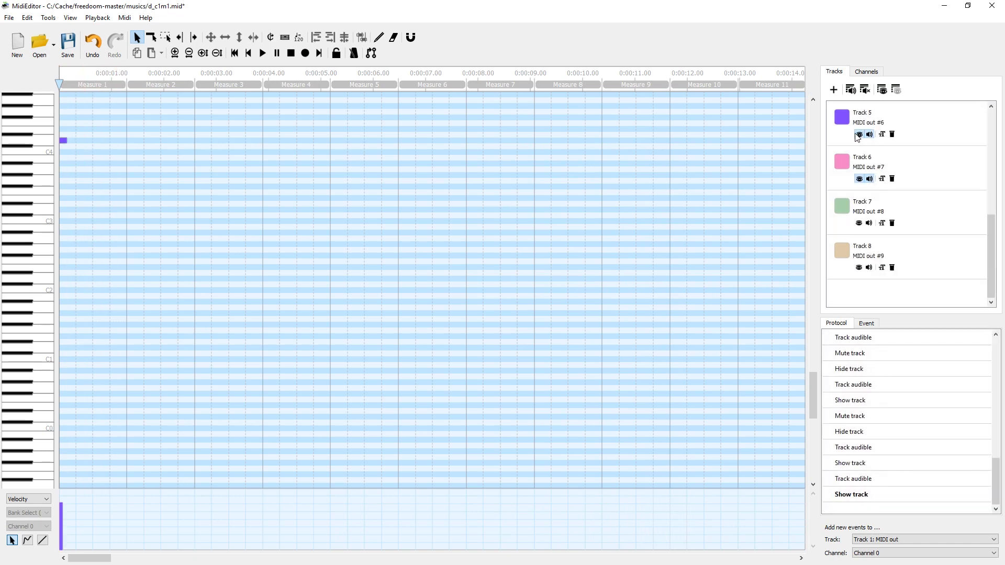
key("space")
key("space")
Step: Make Track 4 audible and shown, play it back, and toggle both settings off and on again, leaving them on
scroll(900, 149, "up", 5)
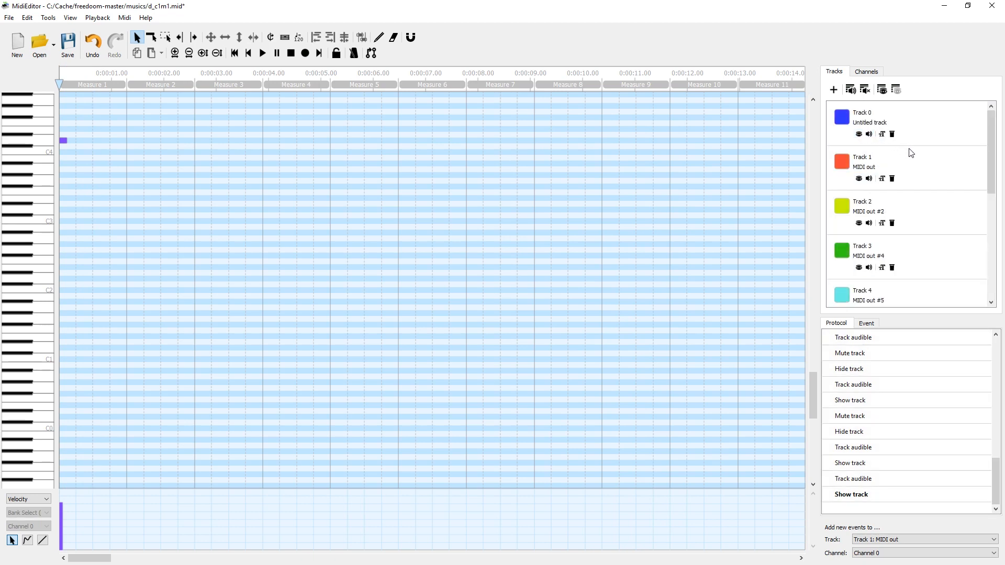
scroll(911, 153, "down", 3)
left_click(869, 179)
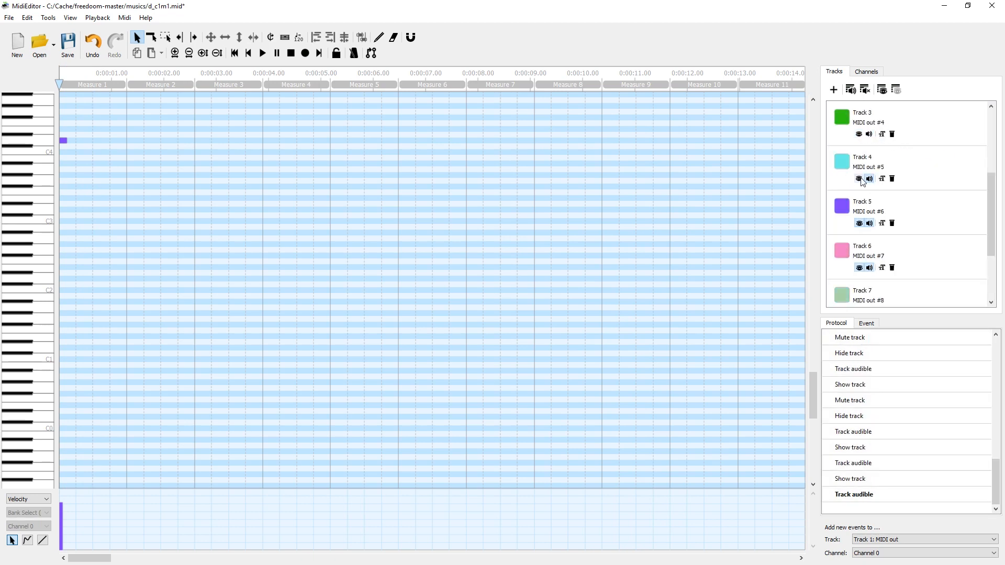
left_click(859, 179)
key("space")
key("space")
left_click(869, 178)
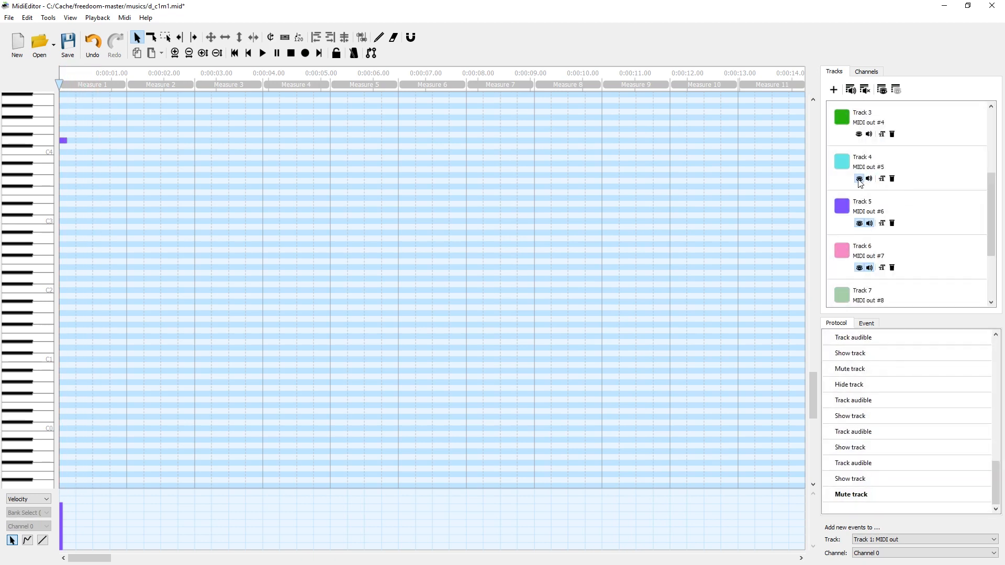
left_click(858, 178)
left_click(868, 178)
left_click(859, 178)
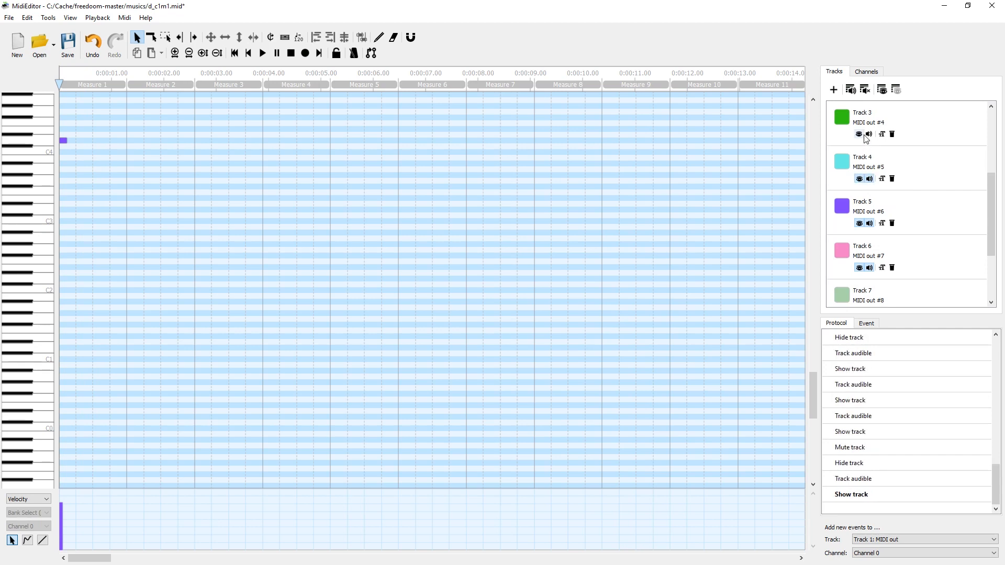
Step: Make Track 3 (MIDI out #4) audible and shown, and play back the opening twice
left_click(868, 134)
left_click(859, 134)
key("space")
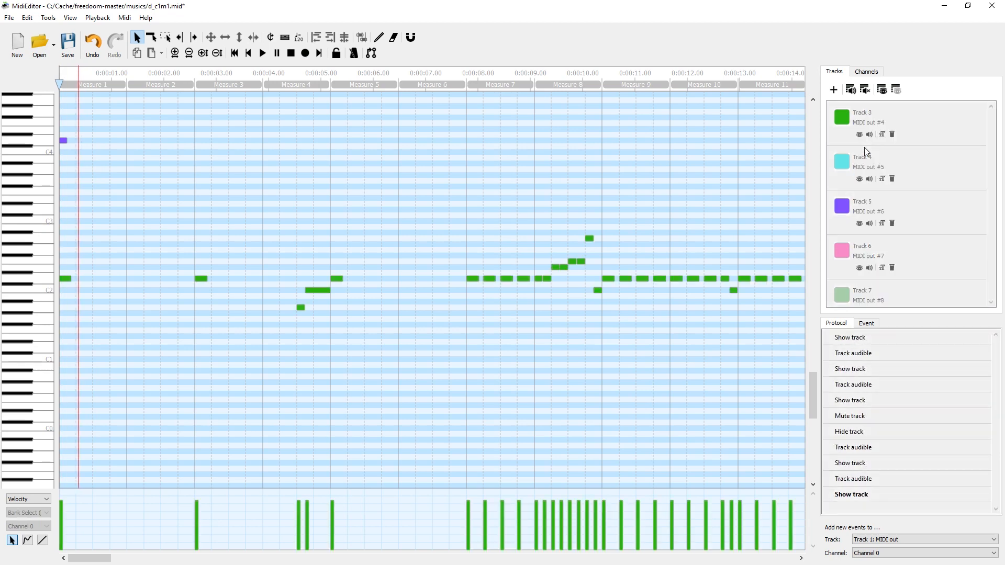
key("space")
key("space")
key("space")
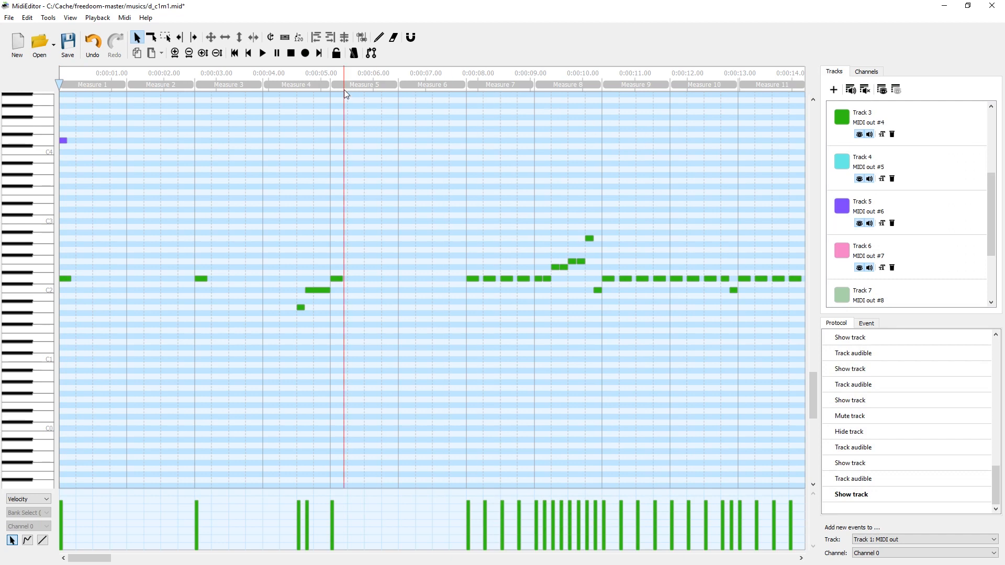
Step: Move the playback position forward to the start of Measure 7 and play back from there
left_click(317, 54)
left_click(318, 54)
left_click(317, 54)
left_click(317, 54)
left_click(318, 54)
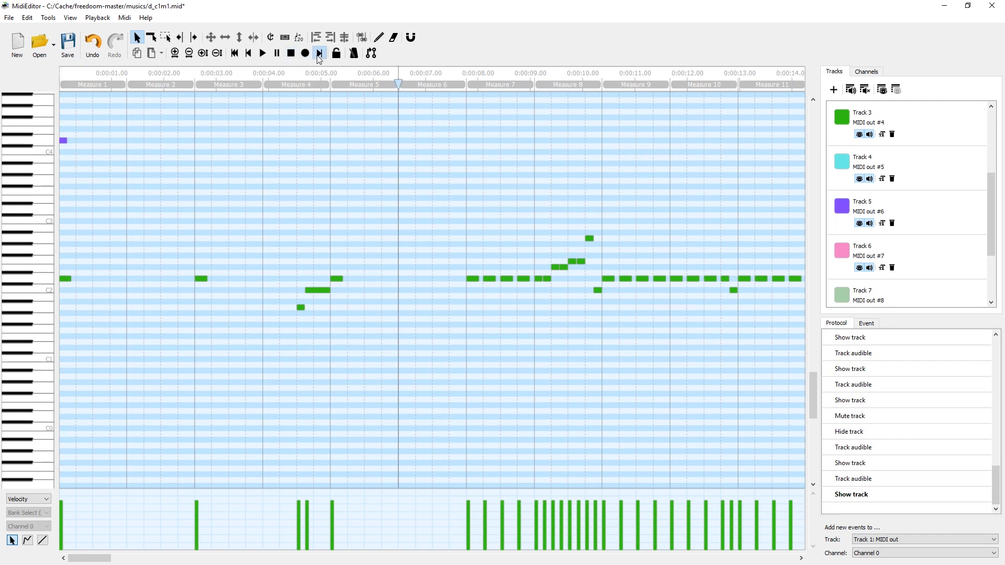
left_click(317, 55)
key("space")
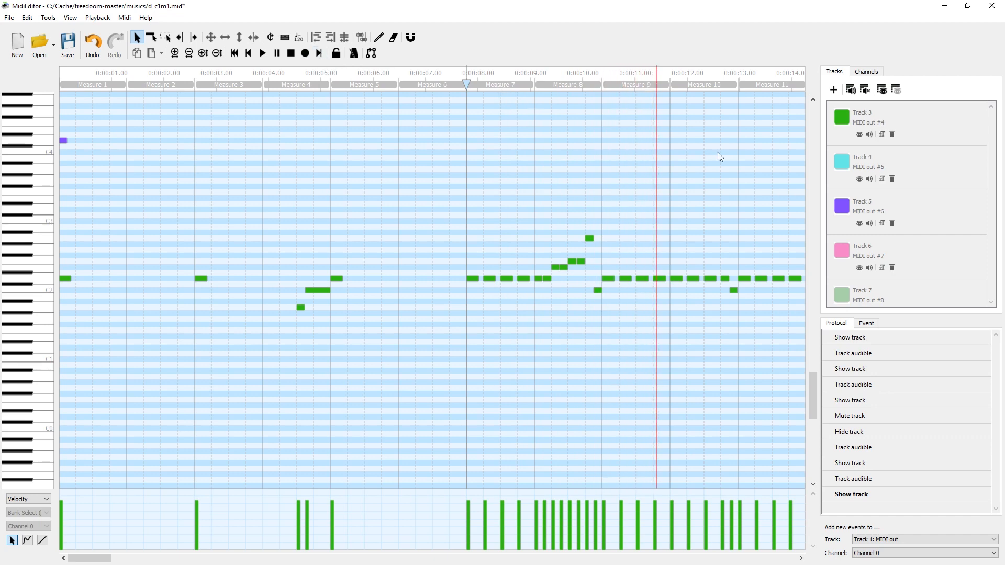
key("space")
Step: Show Track 2 (MIDI out #2), make it audible, and play back from Measure 7
scroll(895, 134, "up", 3)
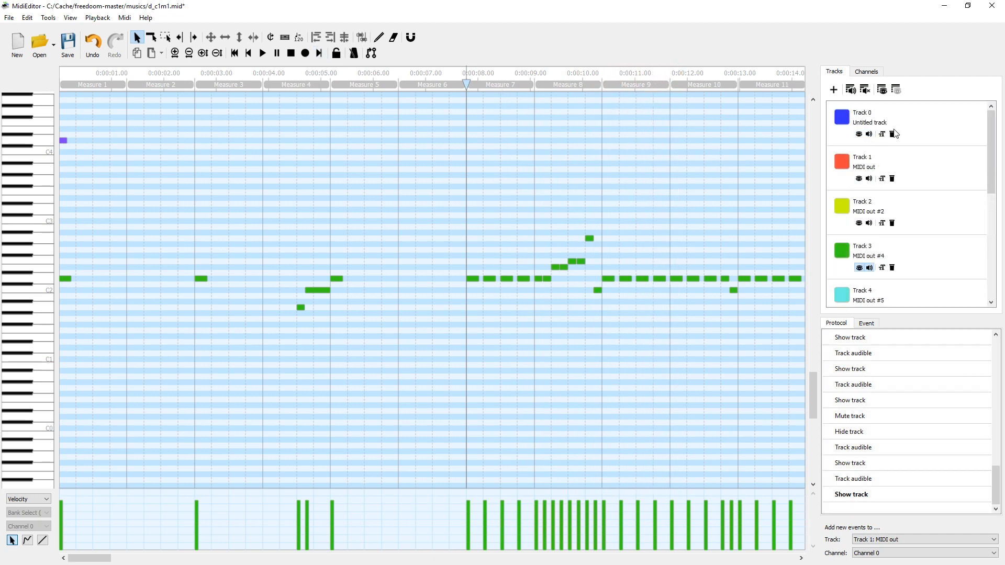
left_click(859, 223)
key("space")
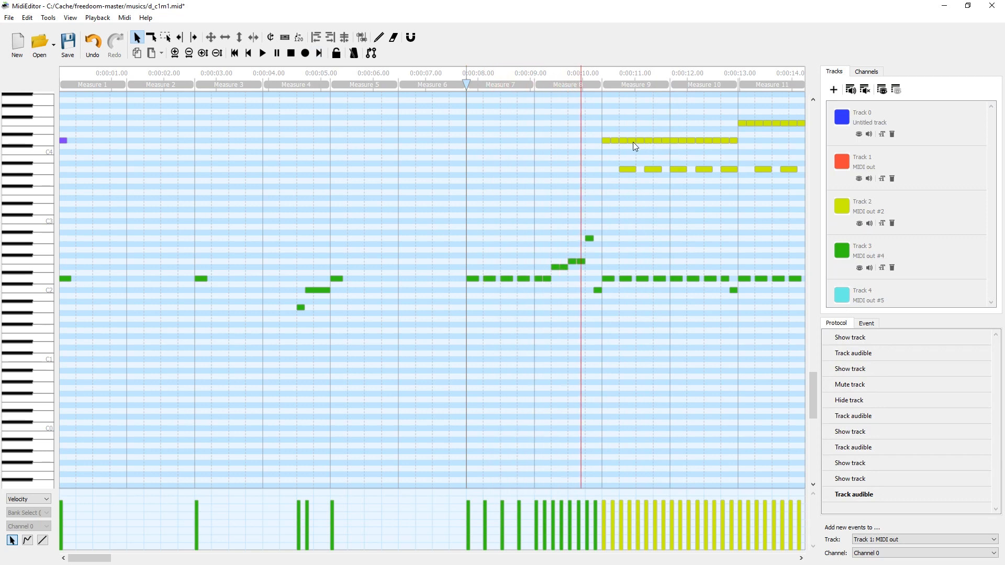
key("space")
Step: Mute and hide Track 2, and turn its visibility and sound back on
left_click(869, 224)
left_click(858, 223)
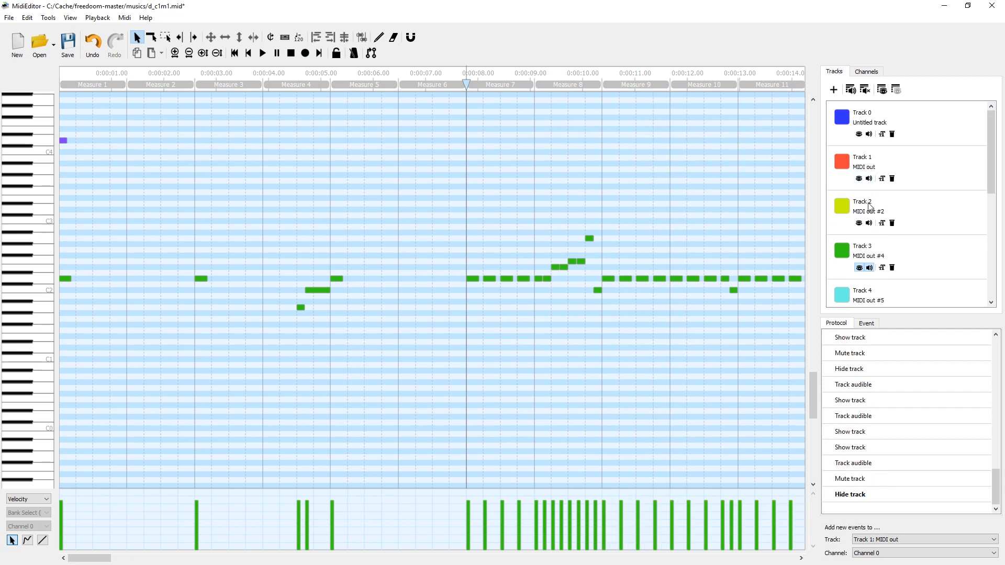
left_click(859, 224)
left_click(869, 223)
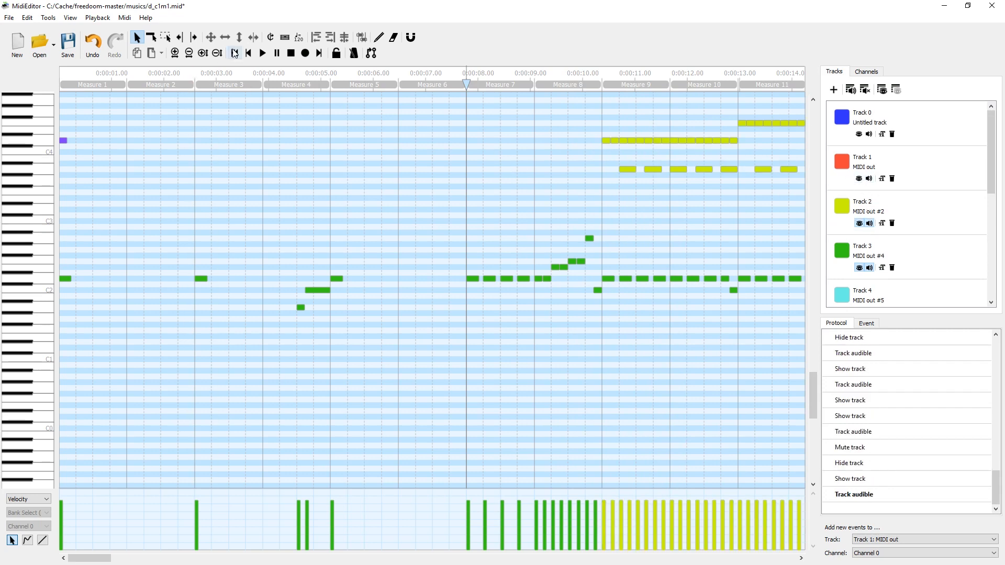
Step: Return the playback position to the start of Measure 1, make Track 0 audible and shown, and play back
left_click(250, 54)
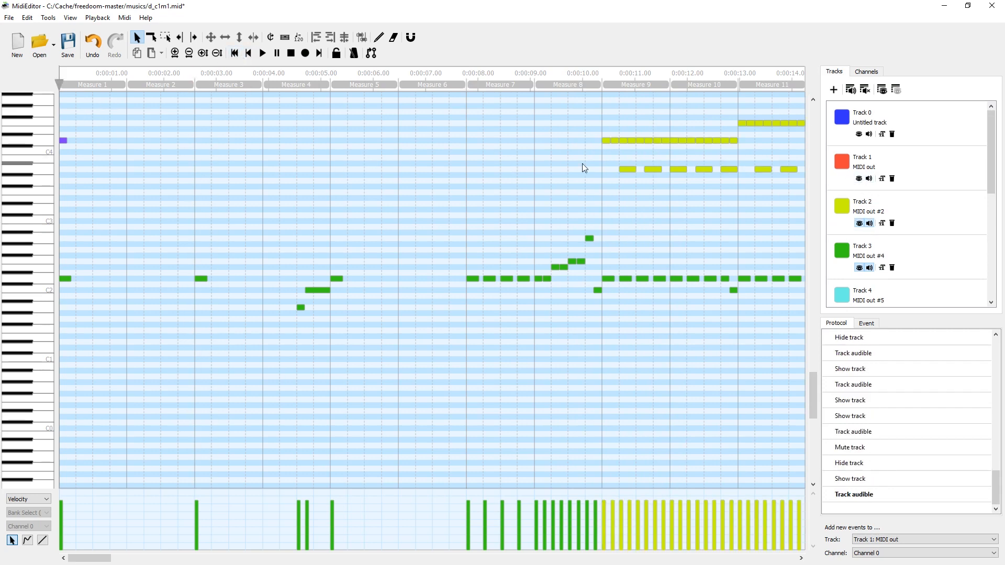
left_click(868, 134)
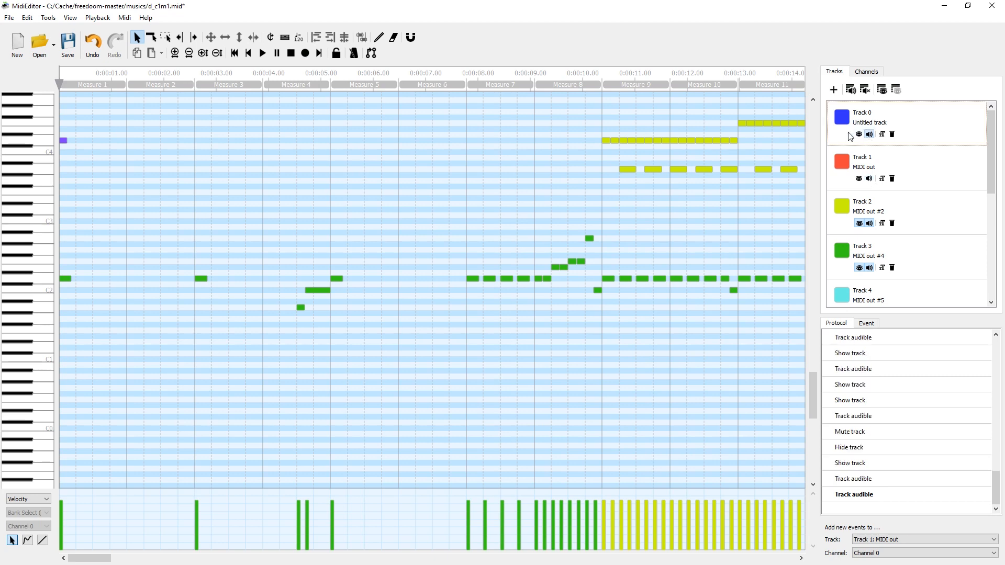
left_click(858, 134)
key("space")
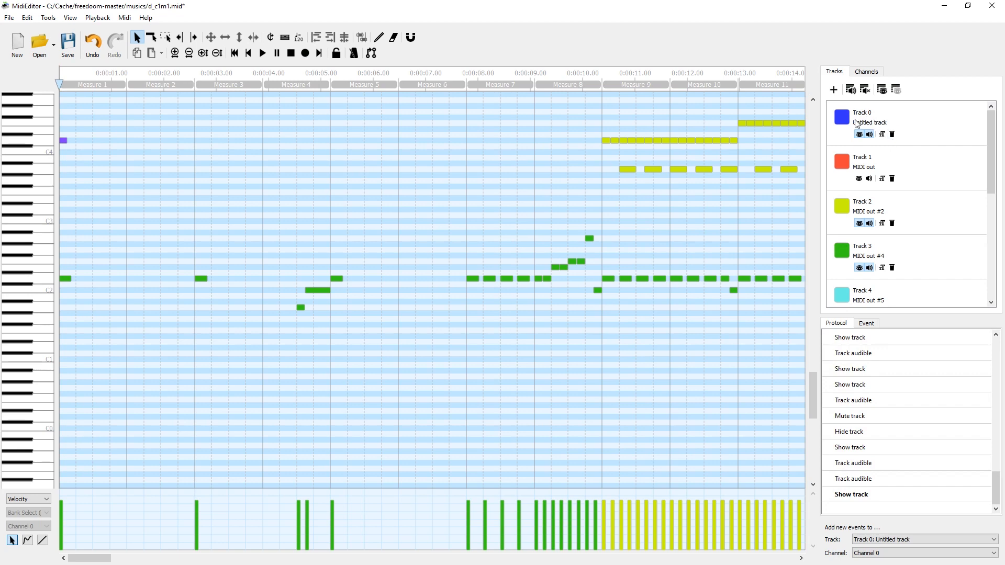
Step: Make Track 1 audible and shown to hear it in the opening, and hide and mute it again
left_click(869, 178)
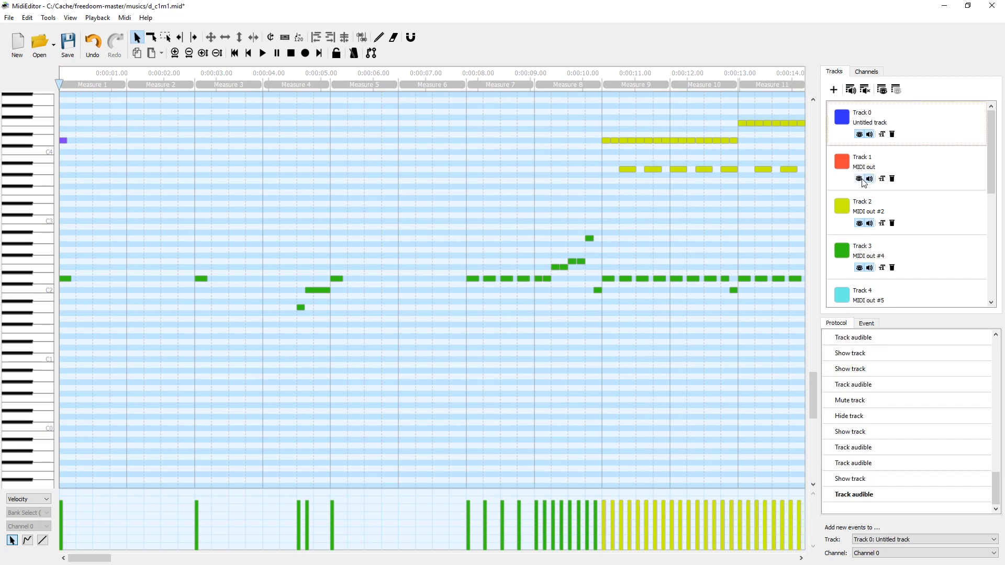
left_click(858, 179)
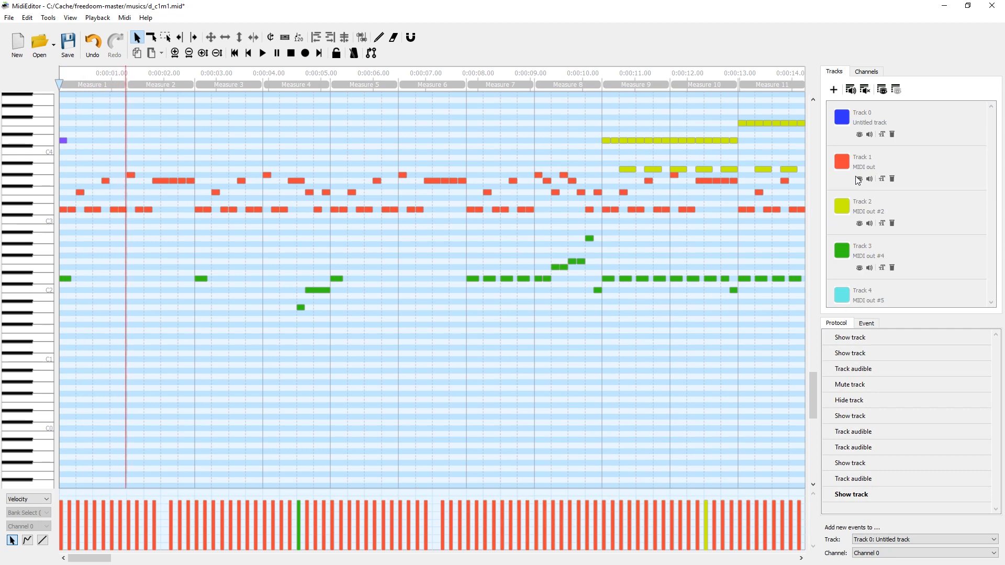
left_click(859, 179)
left_click(868, 179)
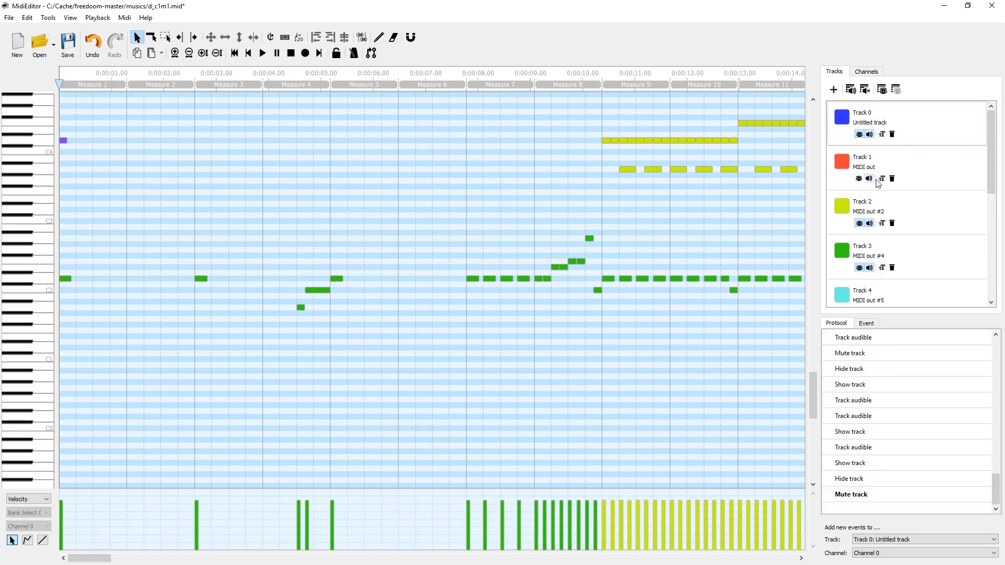
Step: Show Track 8 (MIDI out #9) again, make it audible, and play back the opening
scroll(911, 211, "down", 2)
left_click(859, 267)
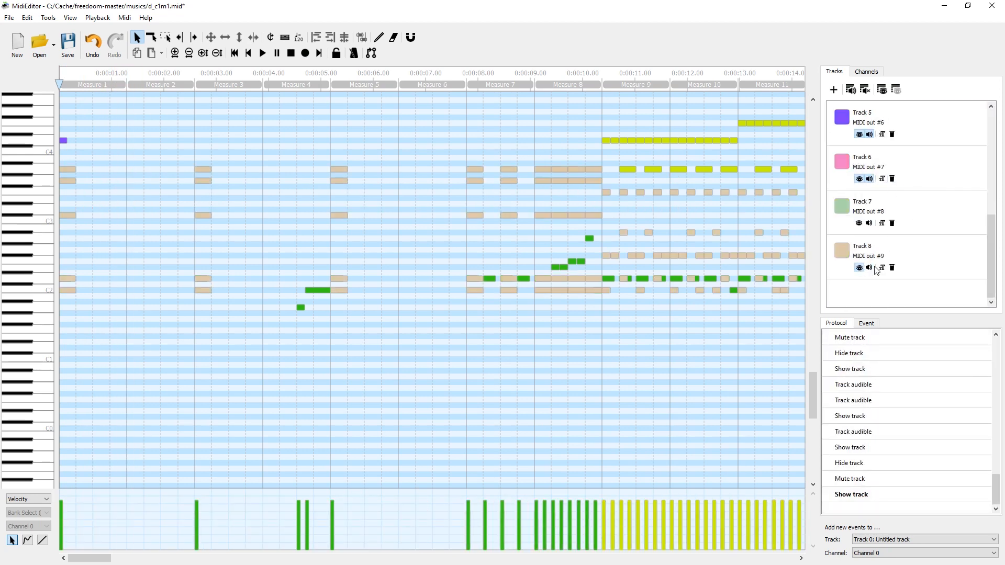
left_click(869, 267)
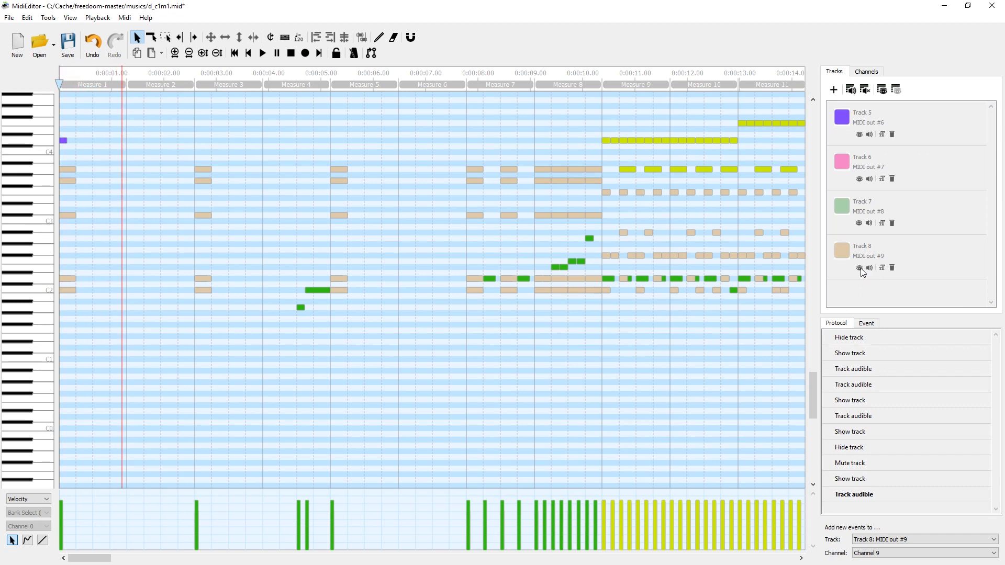
key("space")
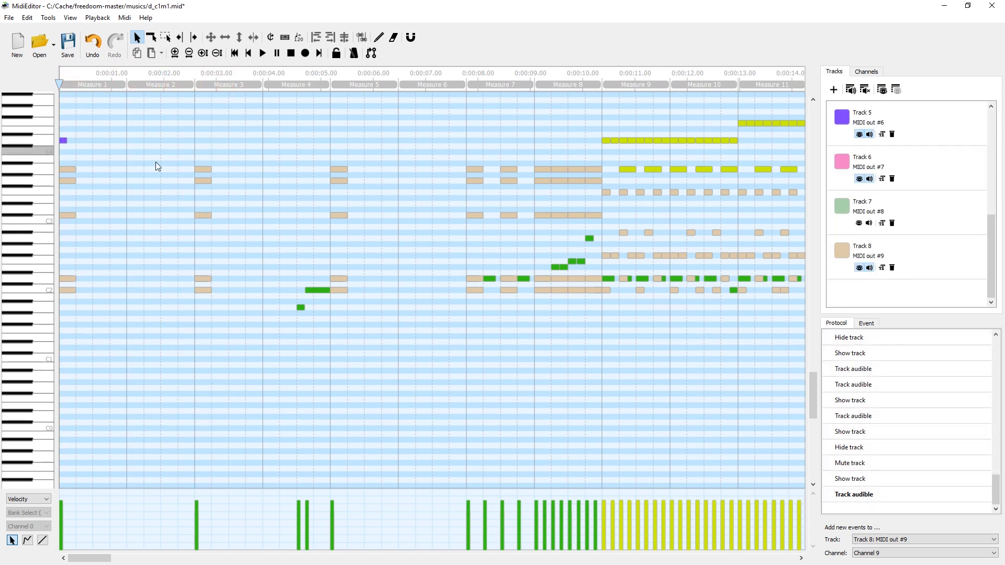
Step: Select the stacked notes at the start of Measure 1, and shorten Track 8's note 36 to a duration of 94 ticks
left_click_drag(87, 161, 64, 296)
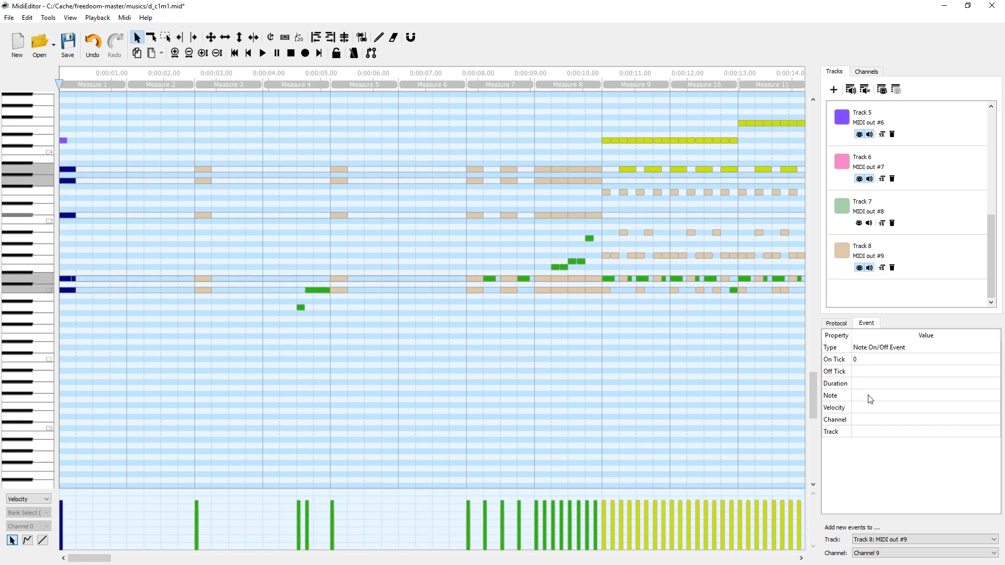
left_click(72, 291)
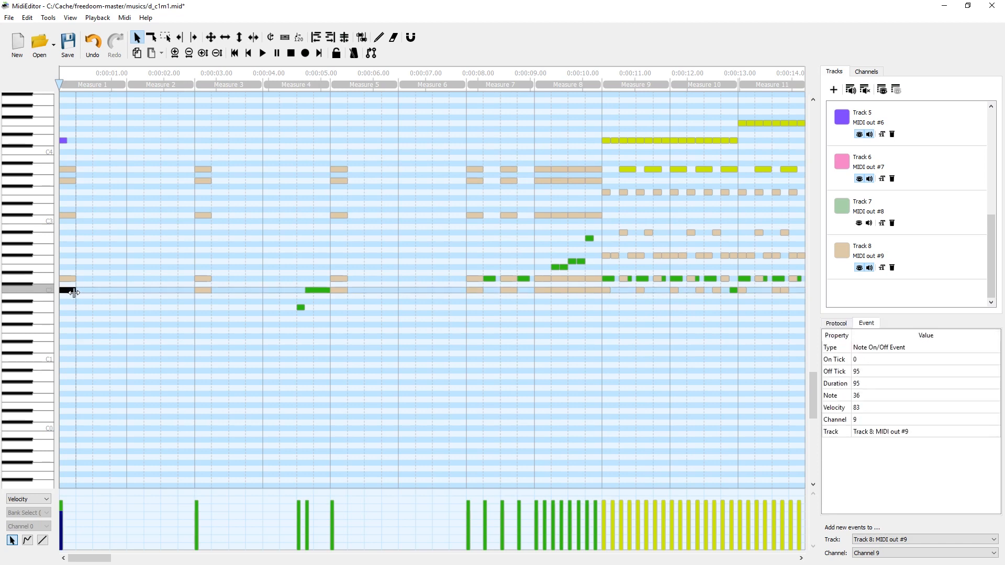
left_click_drag(73, 293, 73, 293)
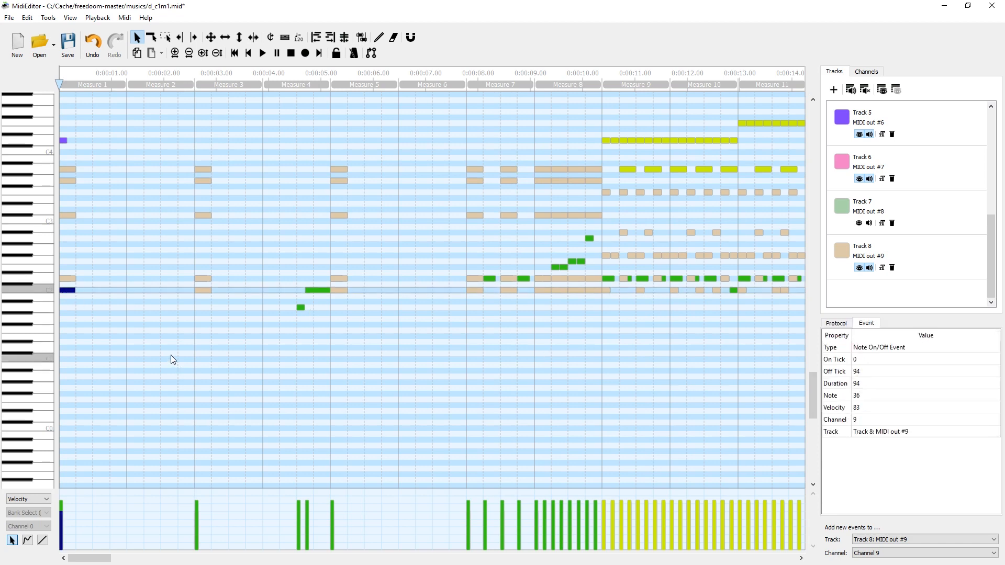
Step: Move Track 8's note 38 at the start of Measure 1 to note 37 at tick 118, and select the Track 3 note beneath it
left_click(74, 278)
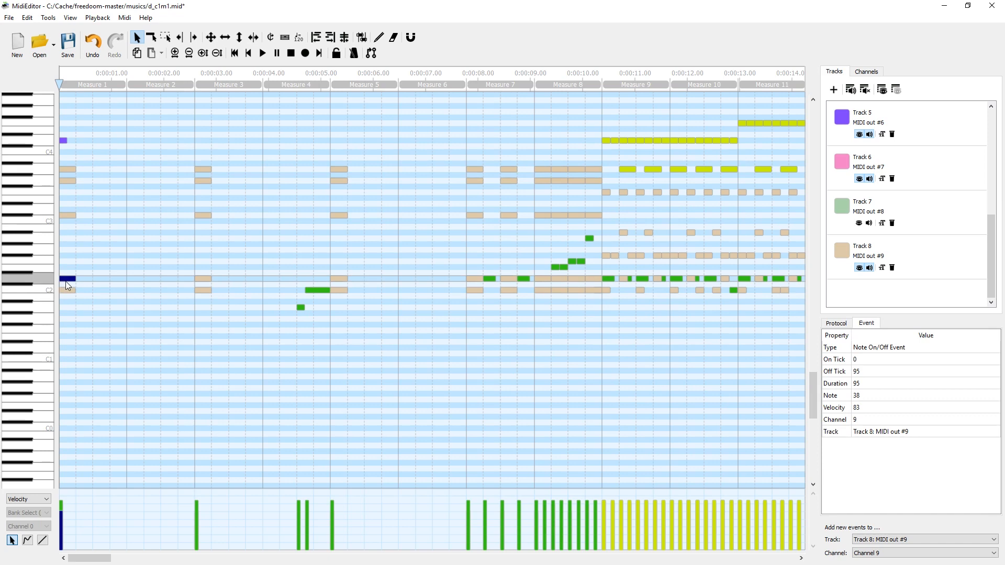
left_click_drag(68, 281, 78, 285)
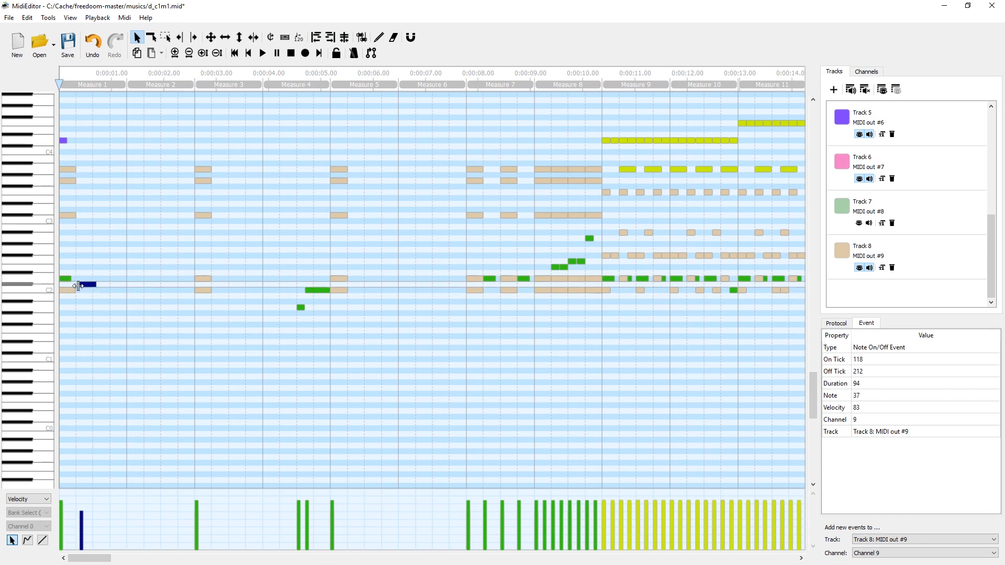
left_click(68, 279)
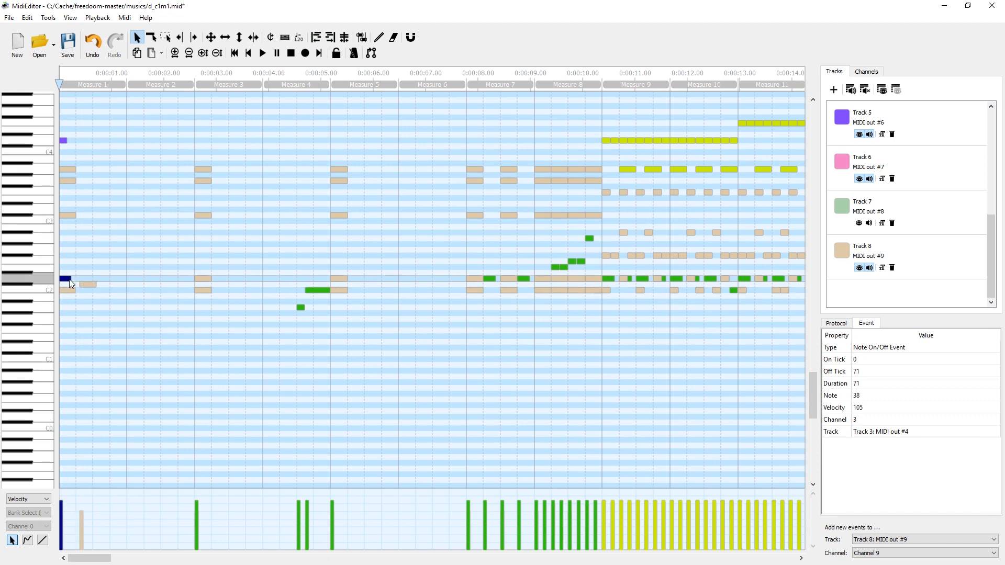
Step: Undo the last note move, and set the velocity of Track 8's stacked notes at the start of Measure 1 to 41
key("ctrl+z")
key("ctrl+z")
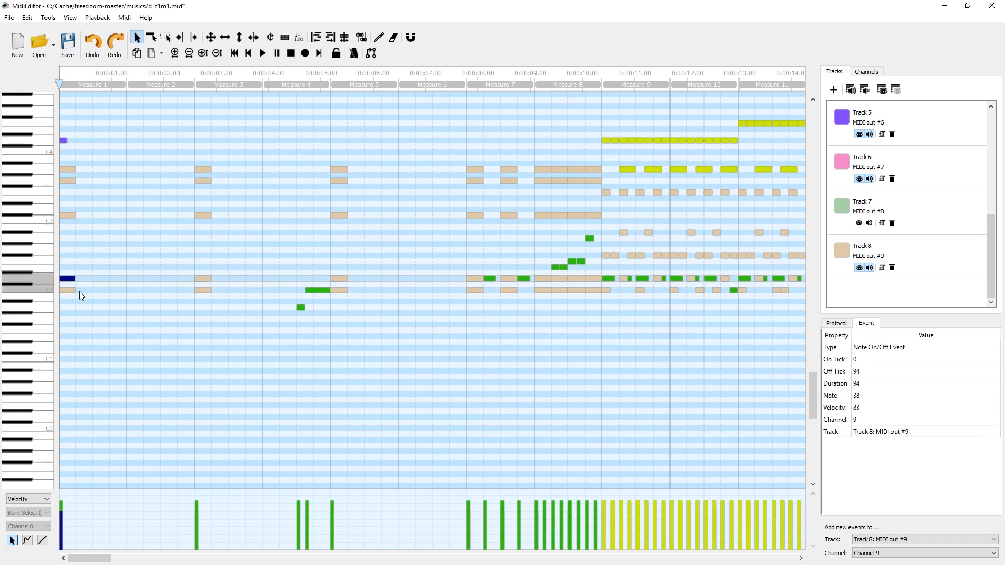
left_click_drag(103, 318, 74, 161)
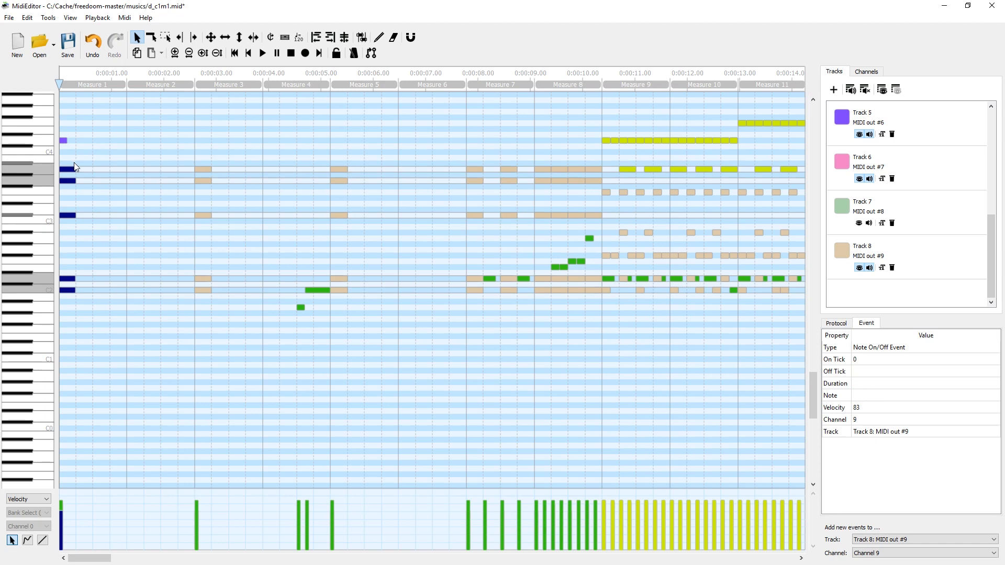
left_click(869, 410)
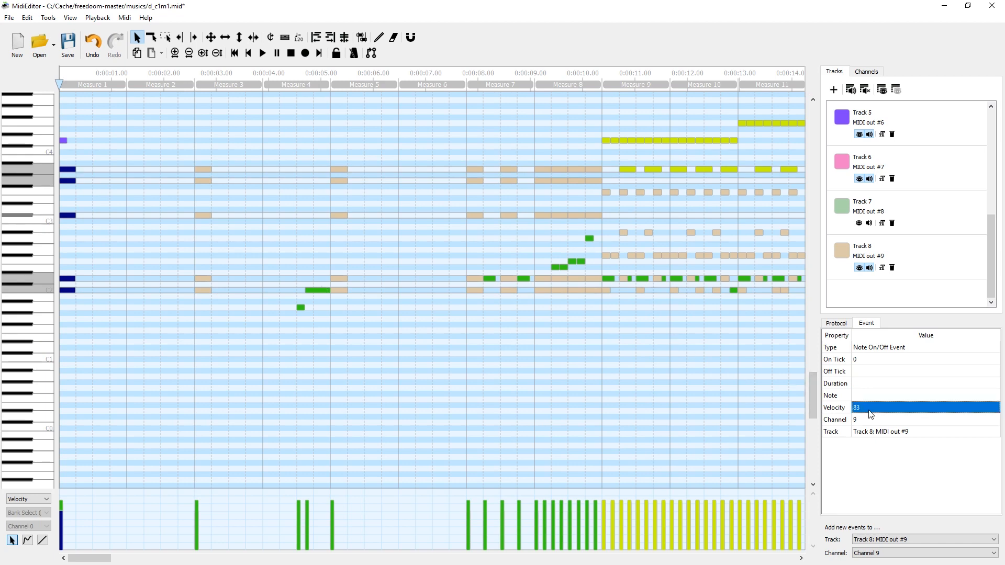
left_click(869, 410)
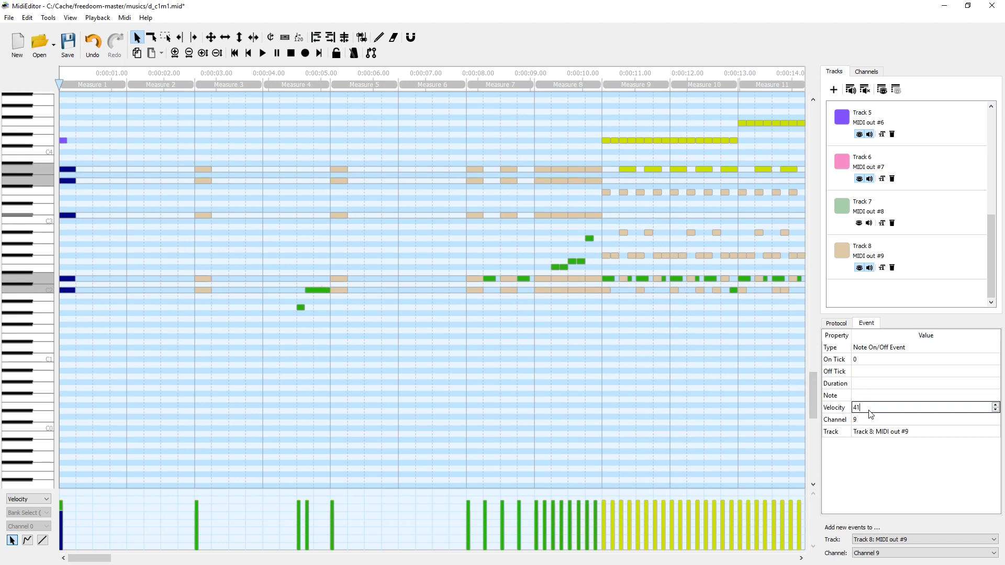
type("41")
key("Return")
Step: Play back the opening, and replay it with Tracks 7 and 1 shown and audible
key("space")
key("space")
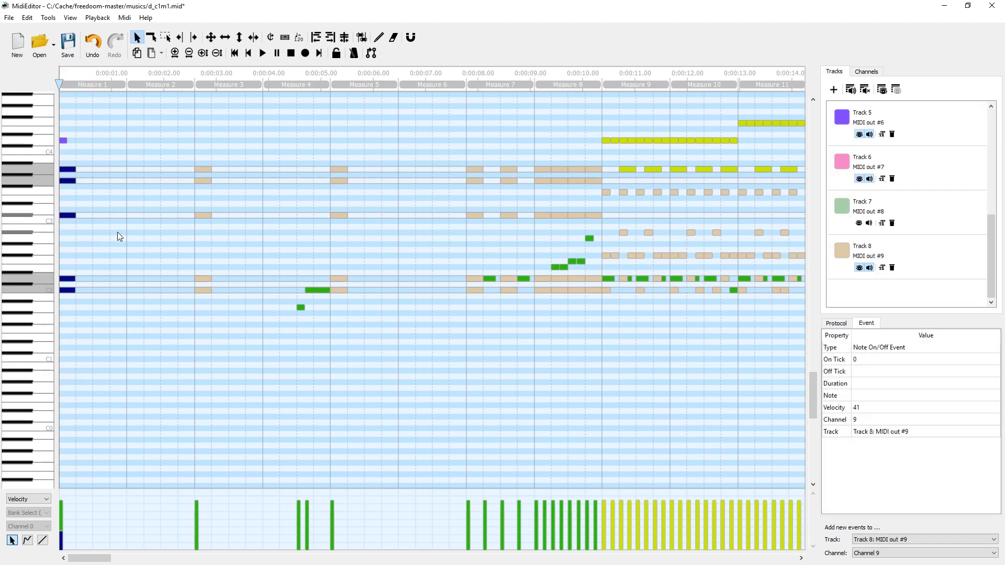
left_click(868, 224)
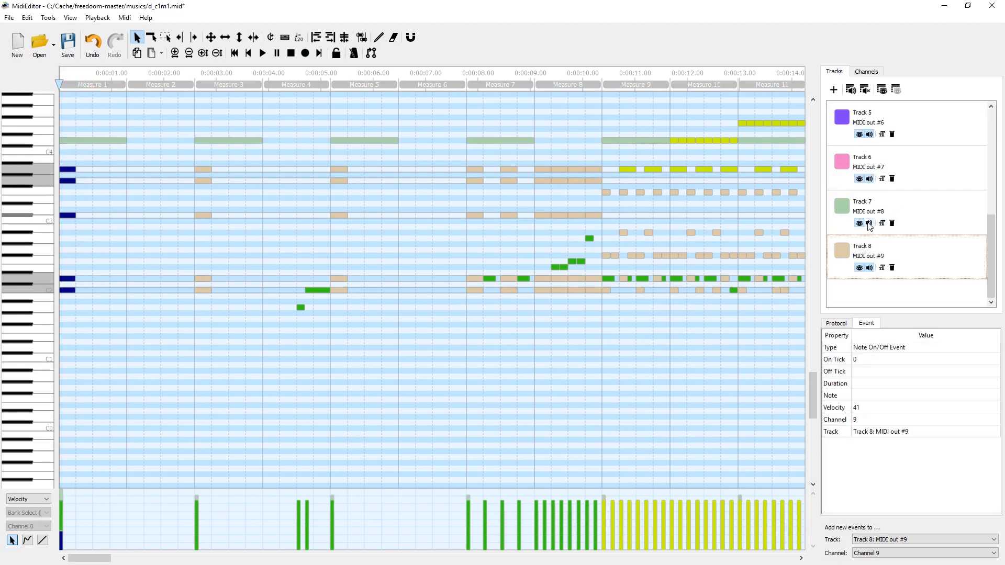
scroll(866, 197, "up", 5)
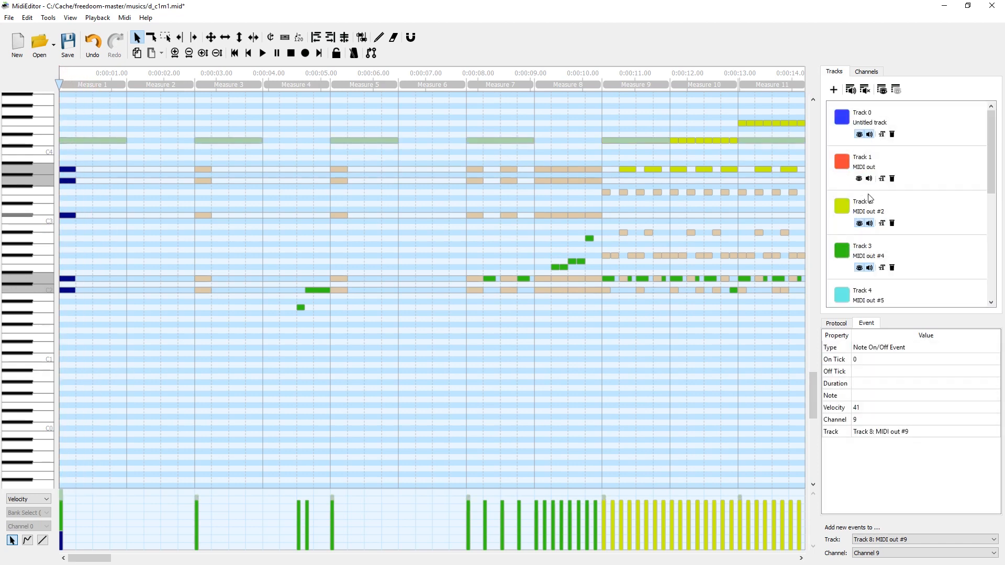
left_click(859, 179)
key("space")
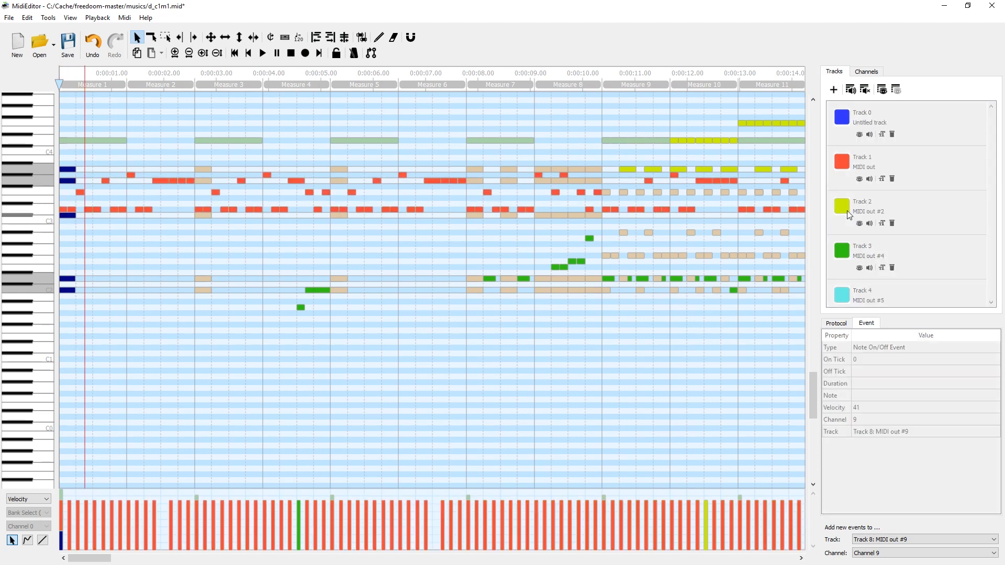
key("space")
key("space")
key("space")
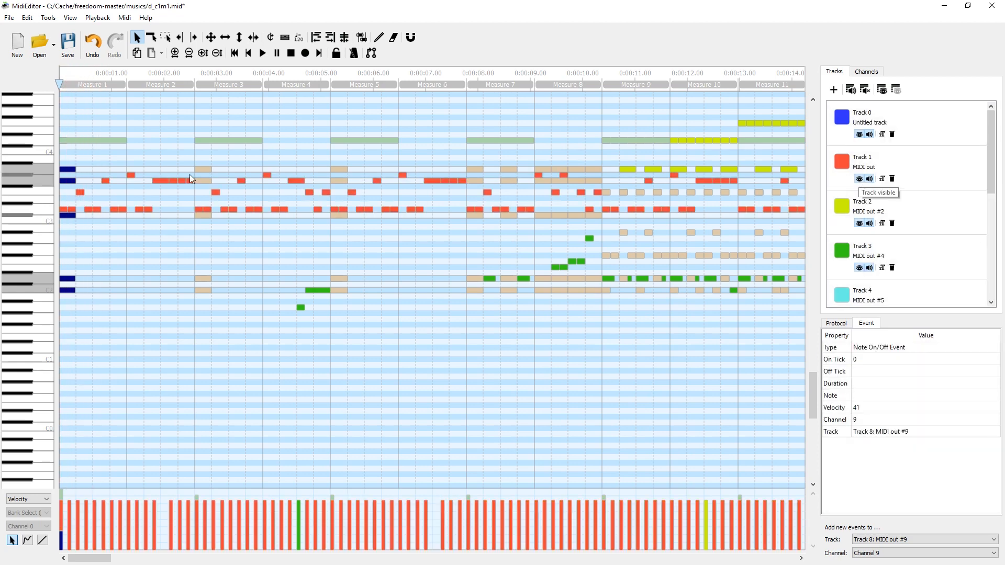
Step: Select Track 7's long note in Measure 1 and play back the opening measures twice
left_click(99, 143)
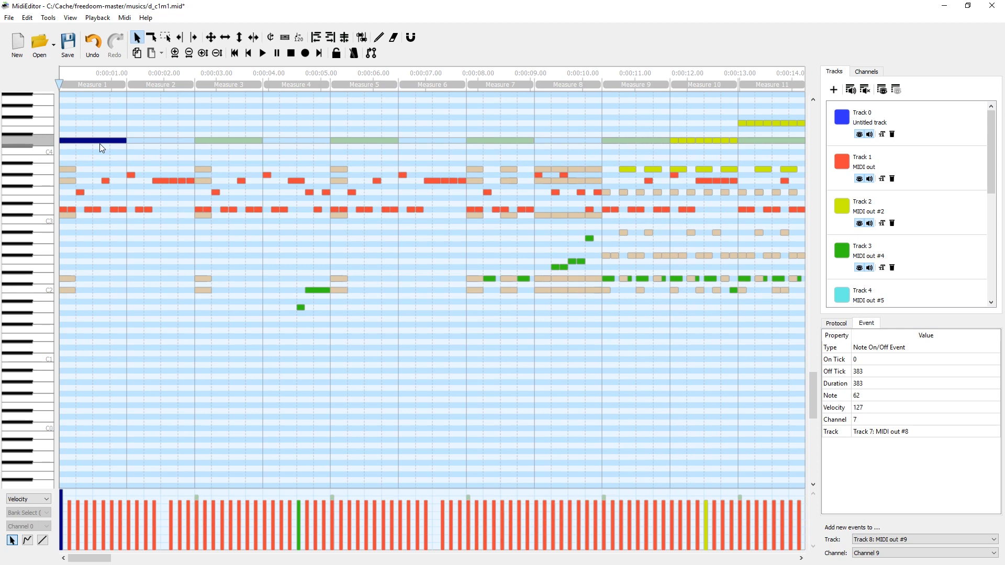
key("space")
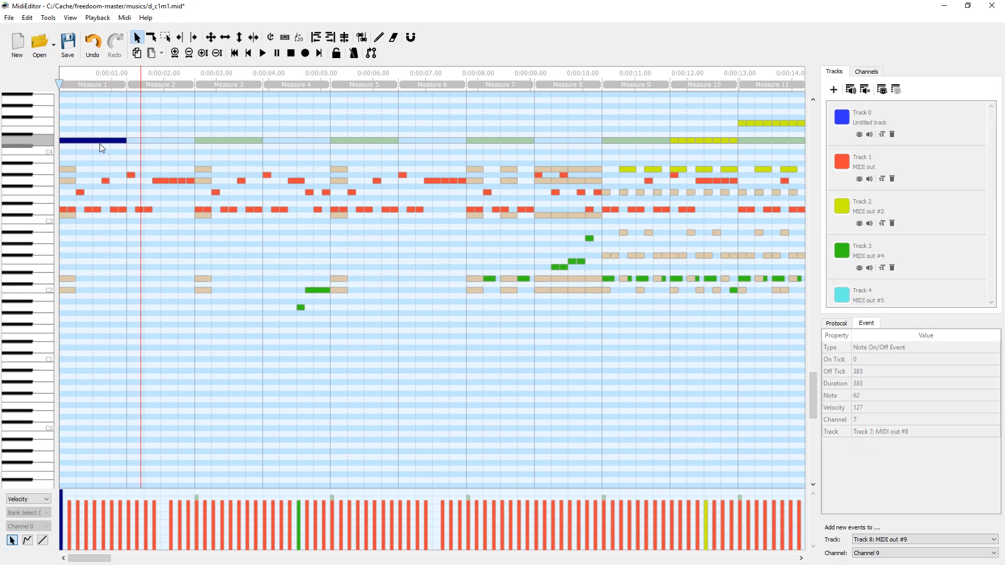
key("space")
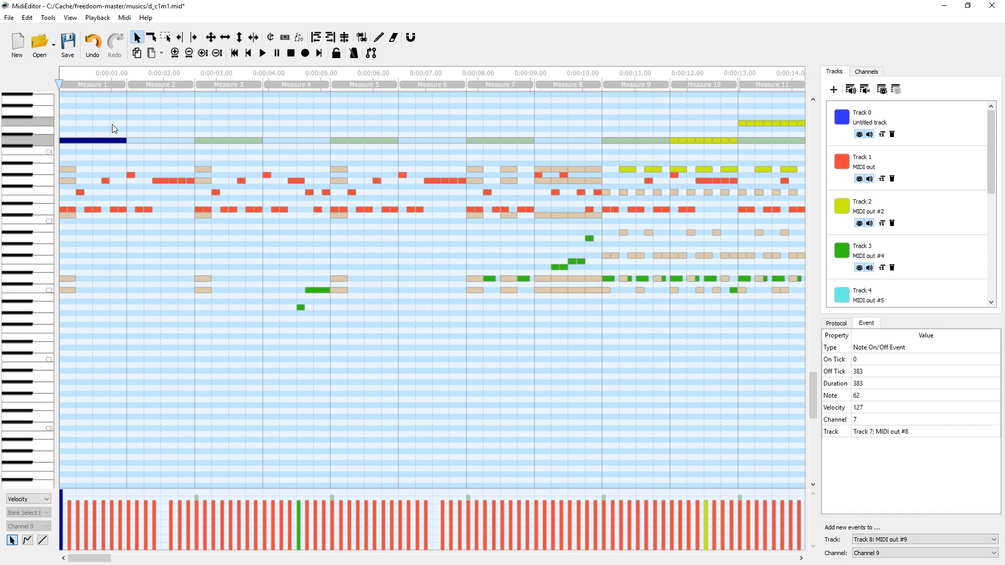
key("space")
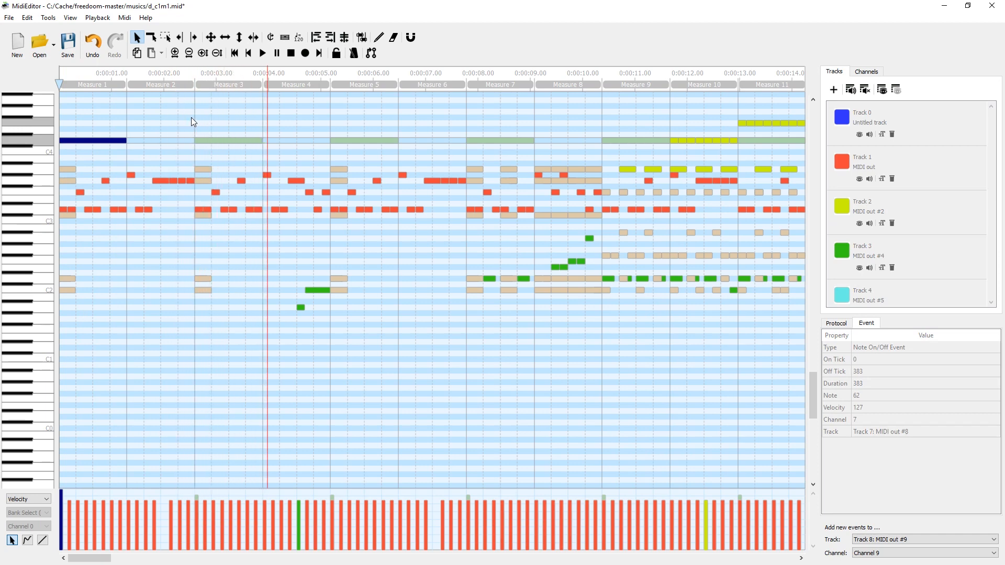
key("space")
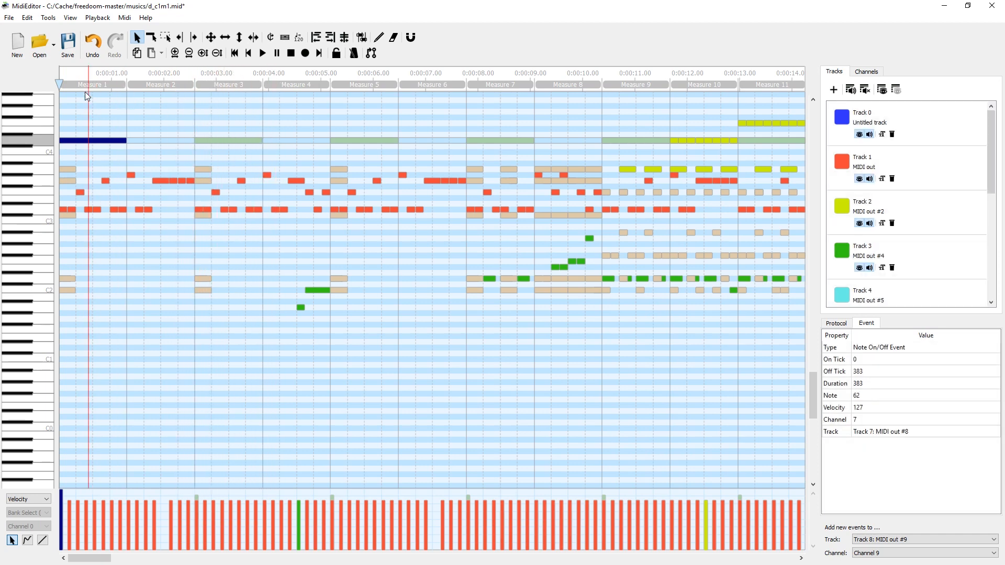
Step: Delete three of Track 8's stacked notes at the start of Measure 1: note 38, note 55 and the one just above C3
left_click(69, 167)
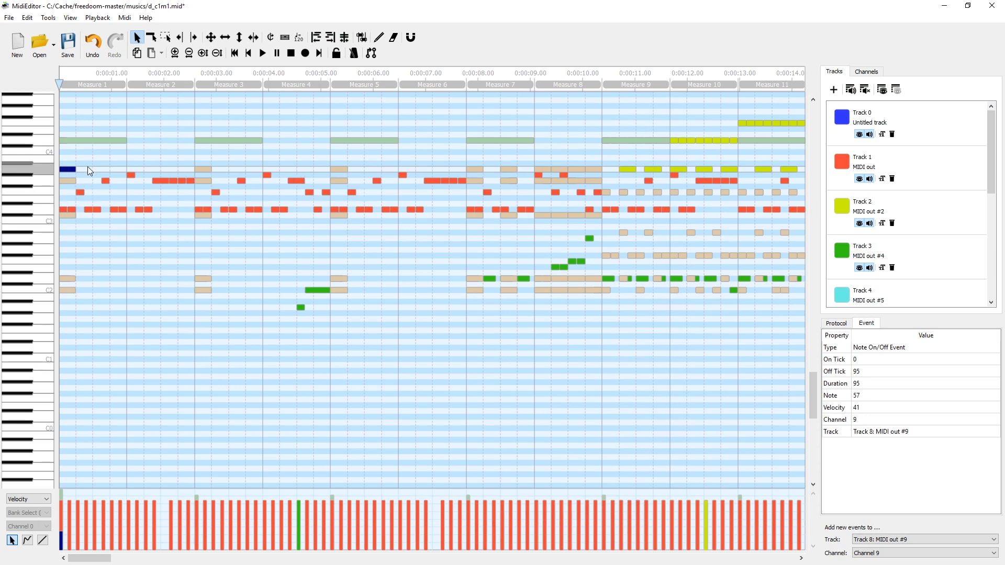
key("ctrl+z")
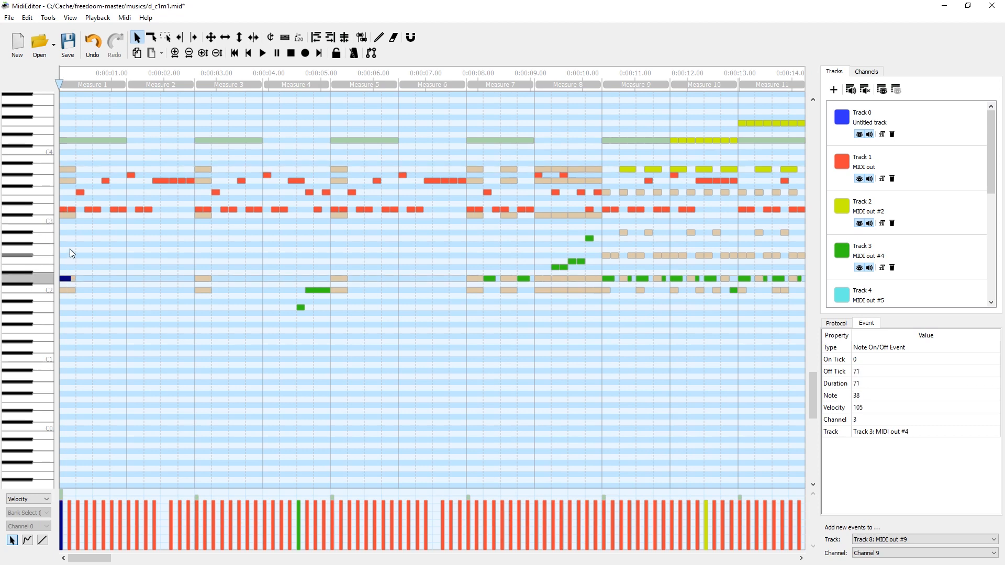
left_click(73, 279)
key("Delete")
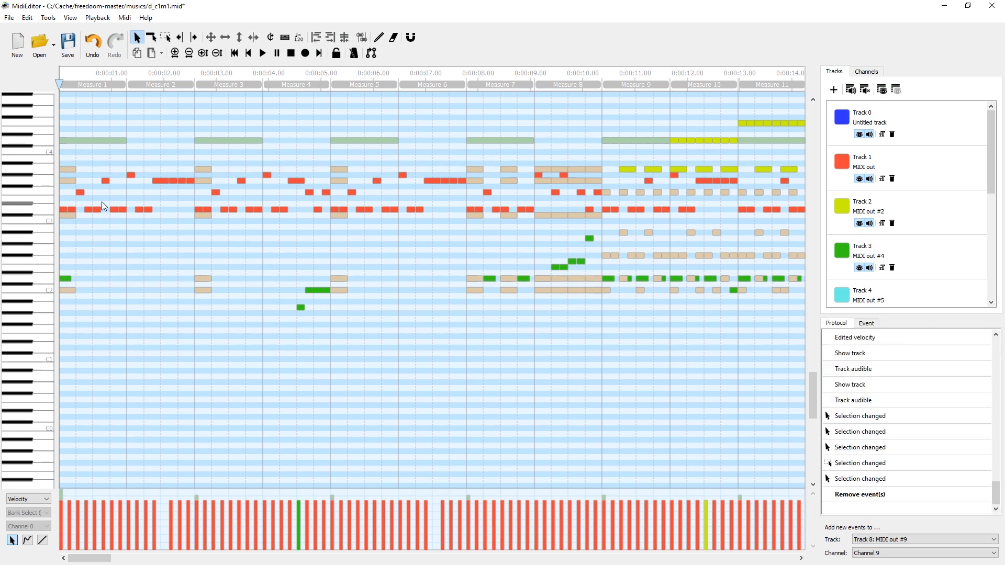
left_click(74, 181)
key("Delete")
left_click(73, 216)
key("Delete")
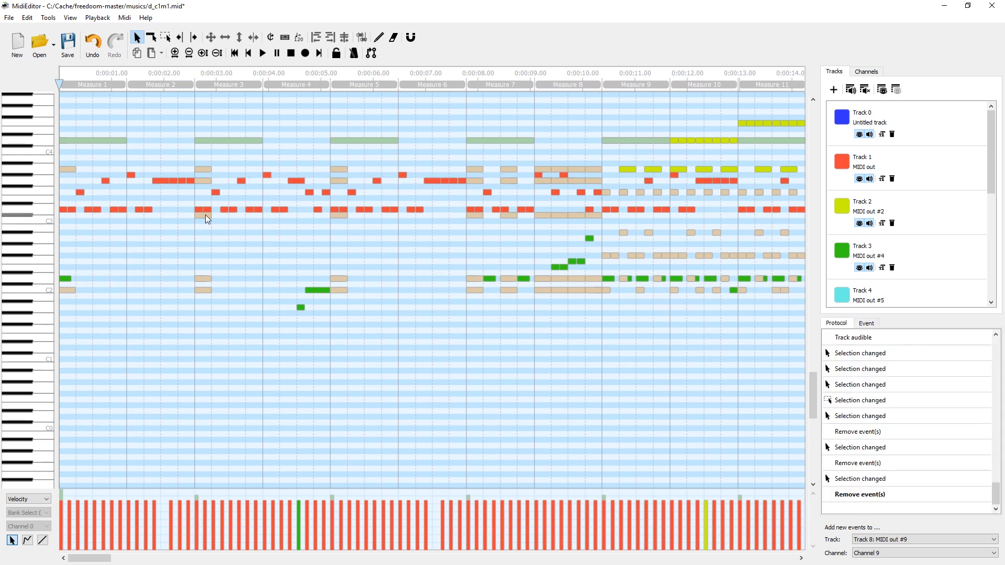
Step: Delete Track 8's notes just above C3 in Measures 3 and 5 and its note 55 in Measure 3, and play back into Measure 8
left_click(206, 215)
key("Delete")
left_click(208, 181)
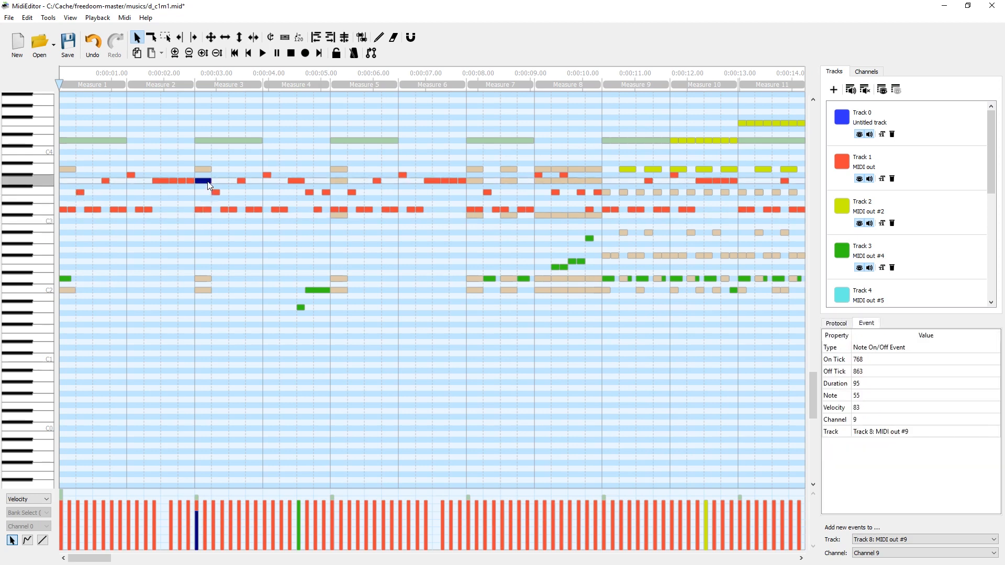
key("Delete")
left_click(342, 216)
key("Delete")
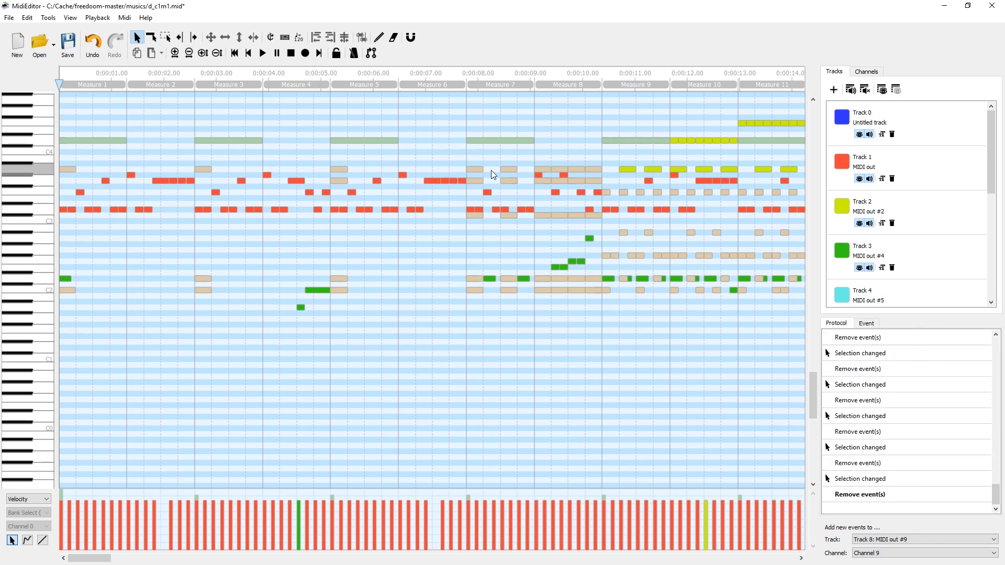
key("space")
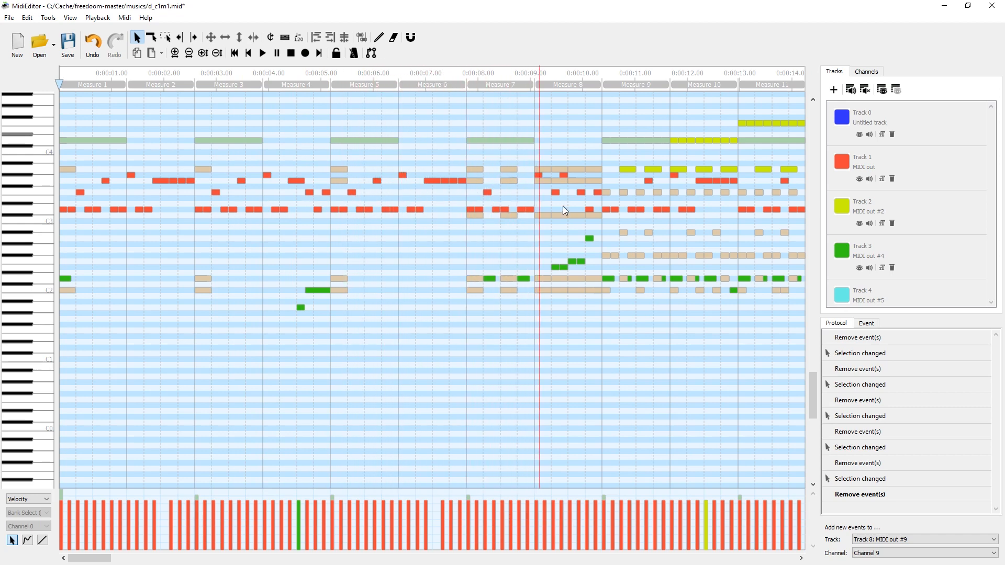
key("space")
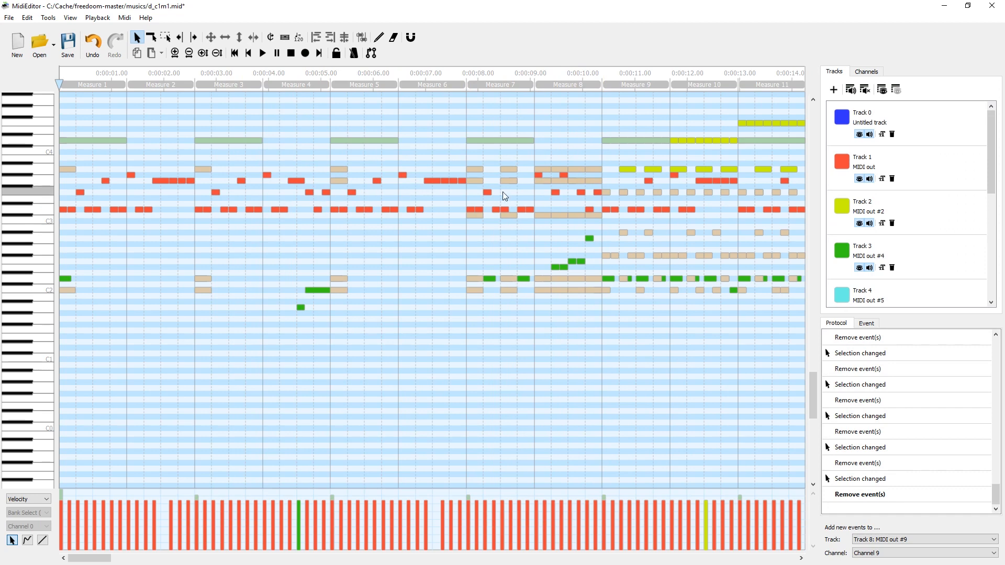
Step: Delete Track 8's note 55 and the note just above C3 at the start of Measure 8
left_click(543, 181)
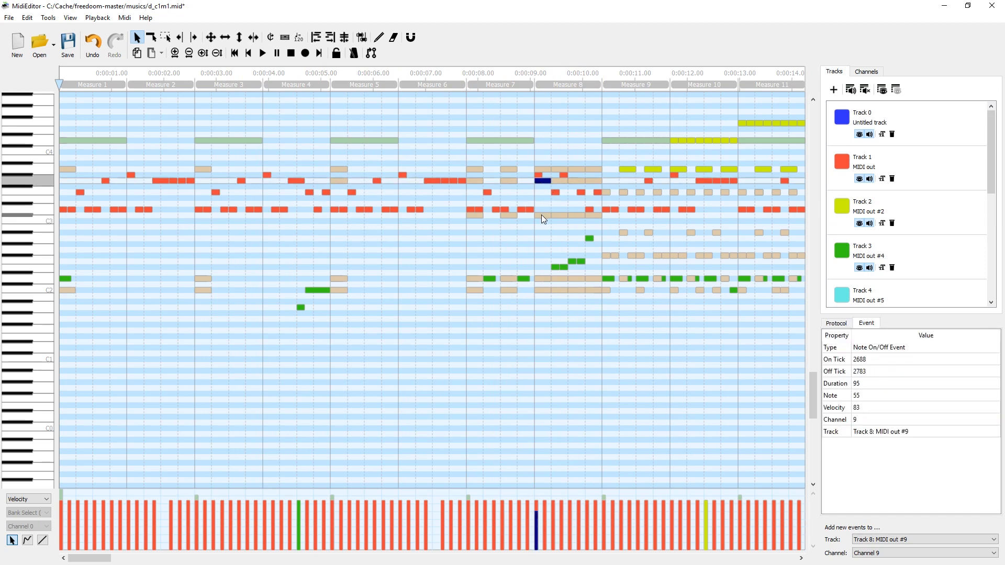
key("Delete")
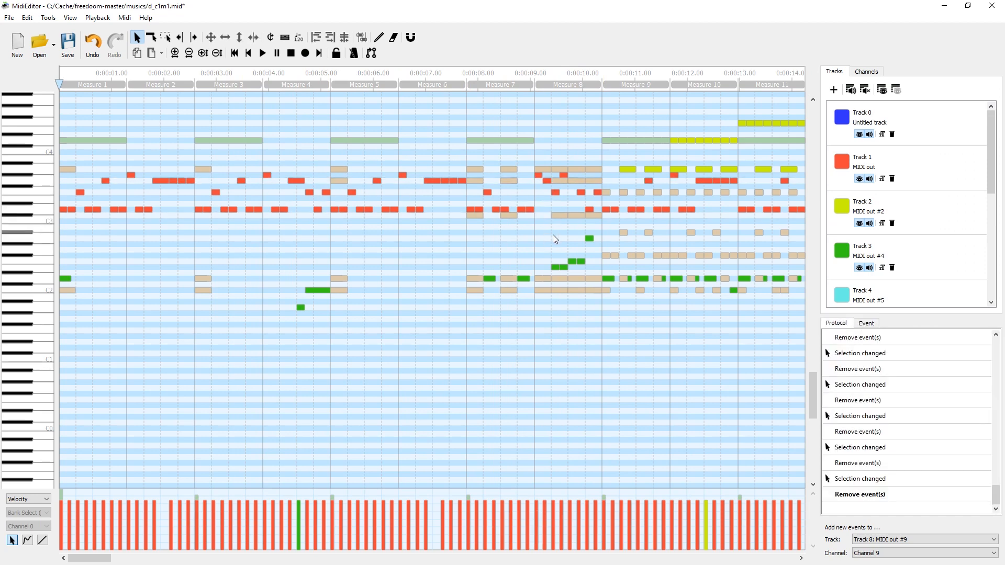
Step: Hide Track 3, and erase Track 8's first note 38, next note 55 and next two notes just above C3 in Measure 8 with the Eraser
left_click(539, 278)
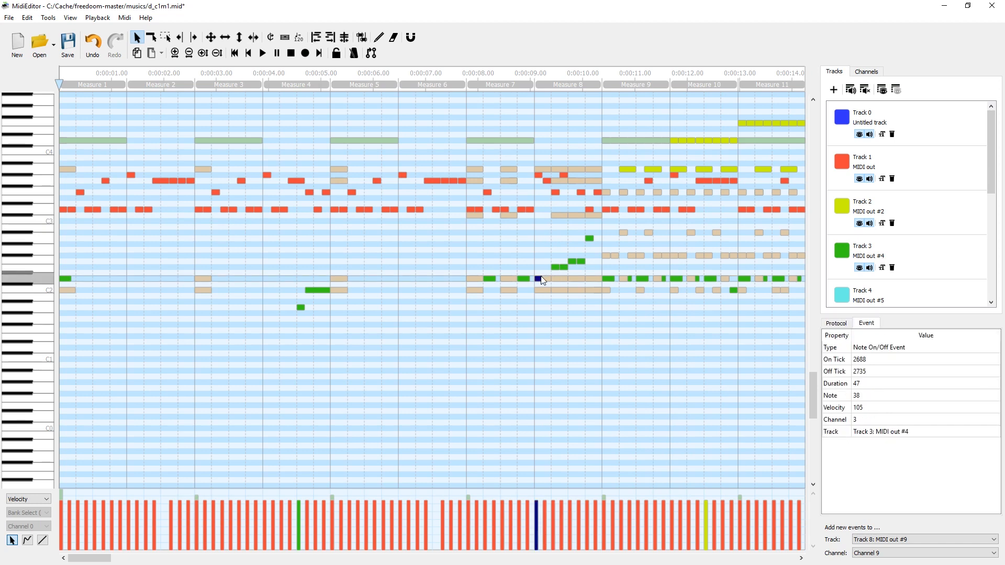
left_click(545, 278)
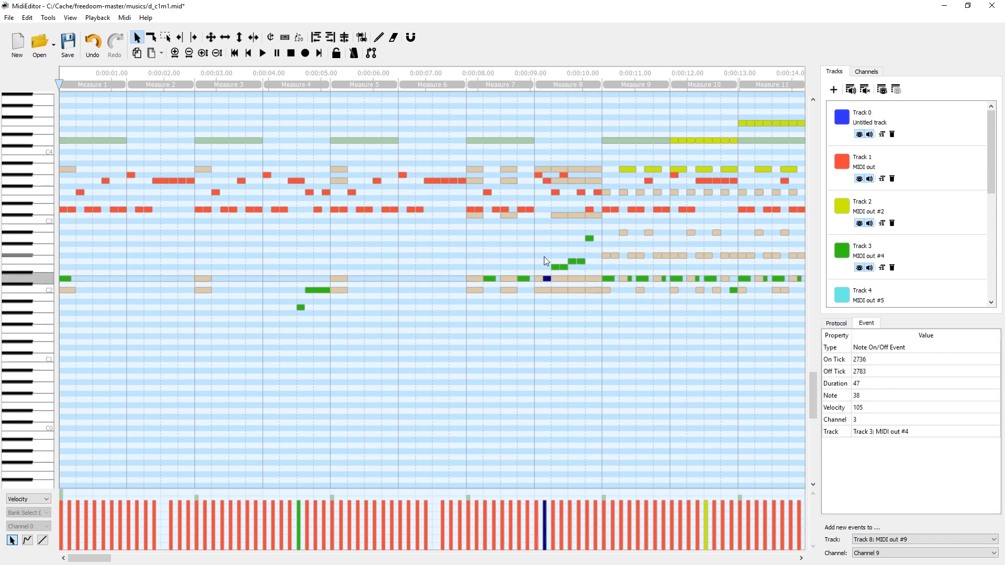
left_click(858, 267)
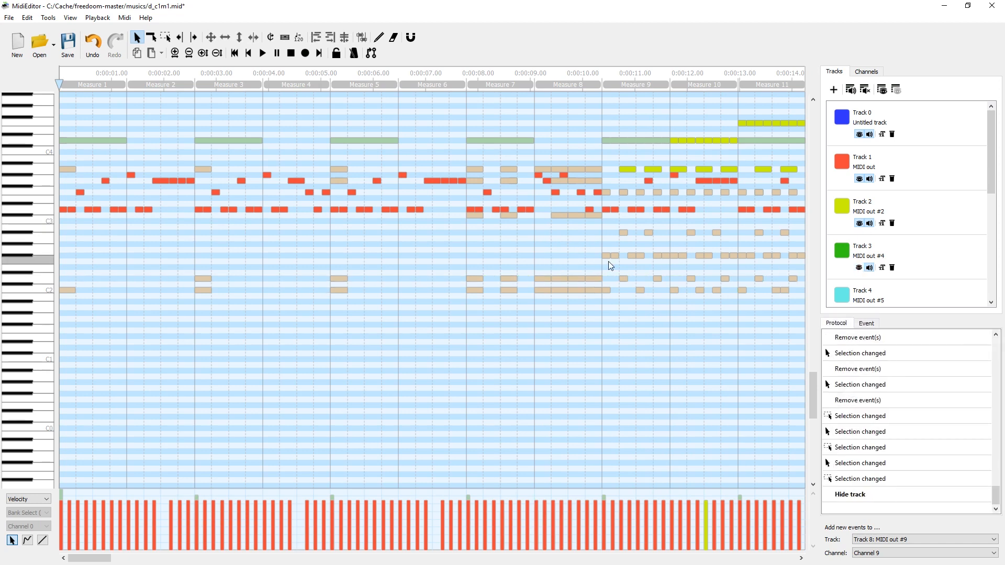
left_click(541, 278)
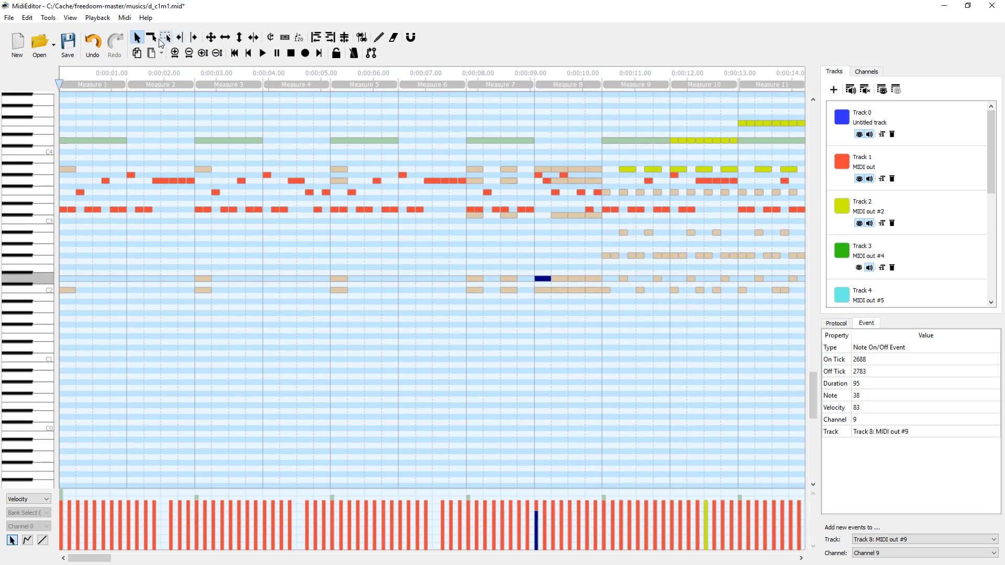
left_click(27, 19)
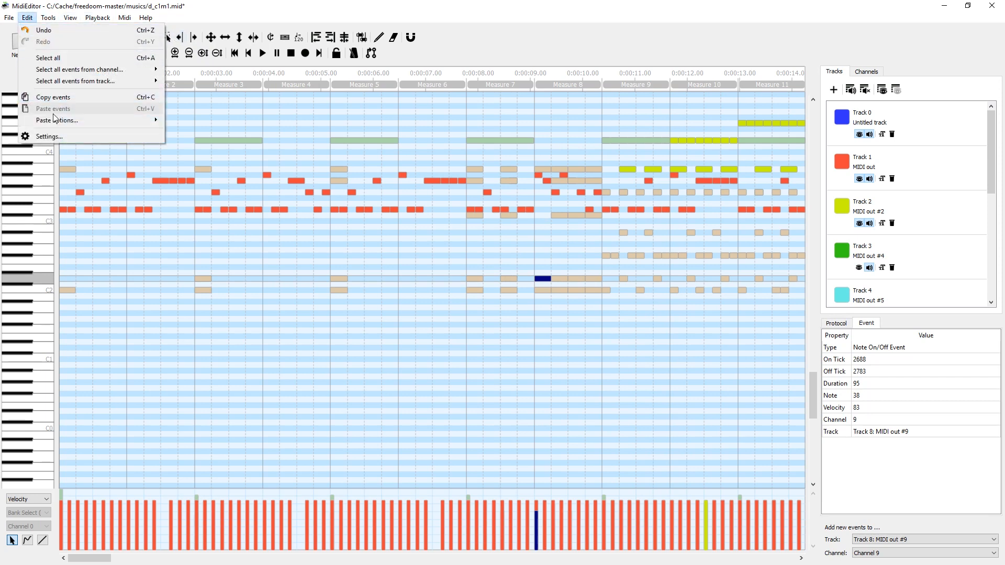
mouse_move(41, 20)
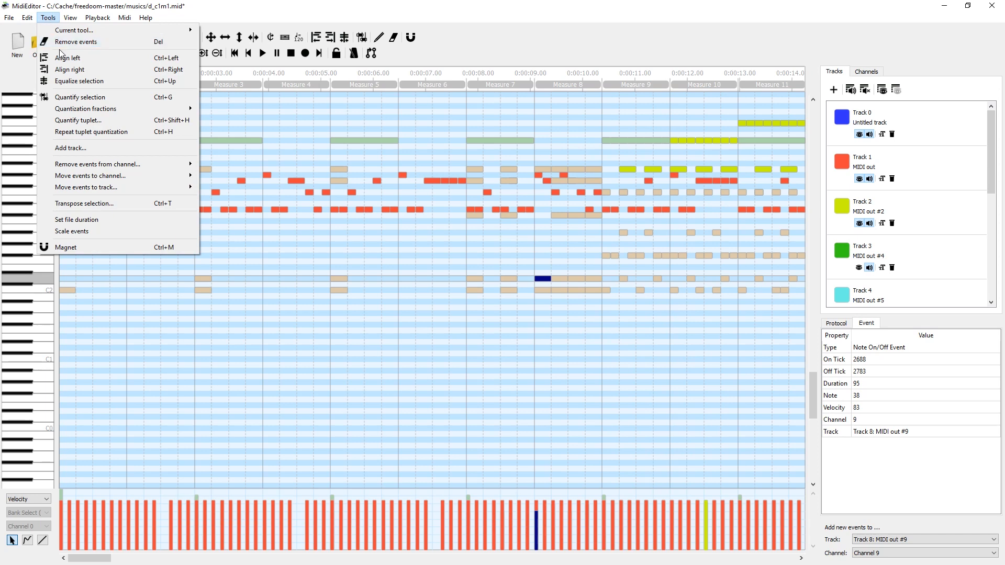
left_click(166, 72)
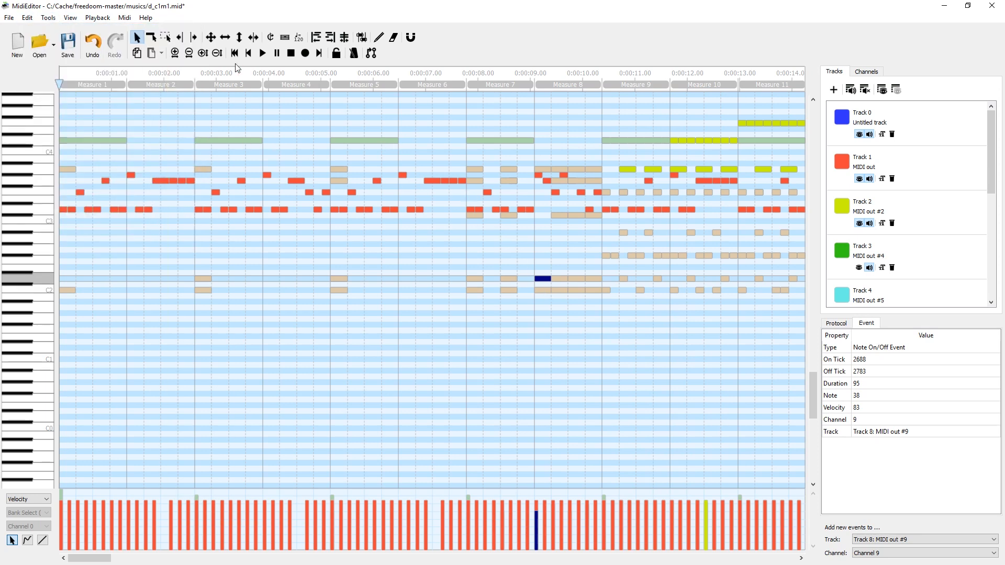
left_click(395, 41)
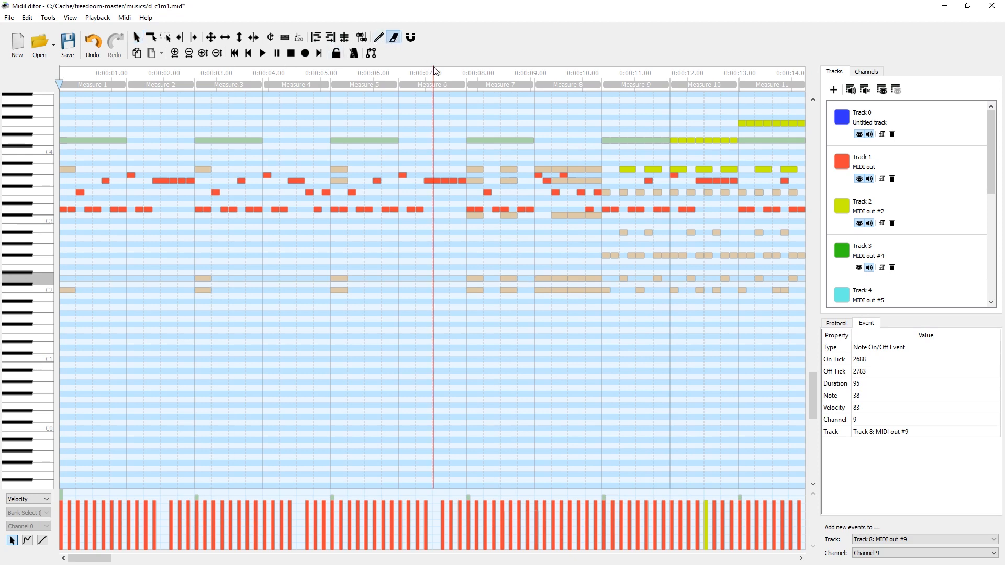
left_click(546, 281)
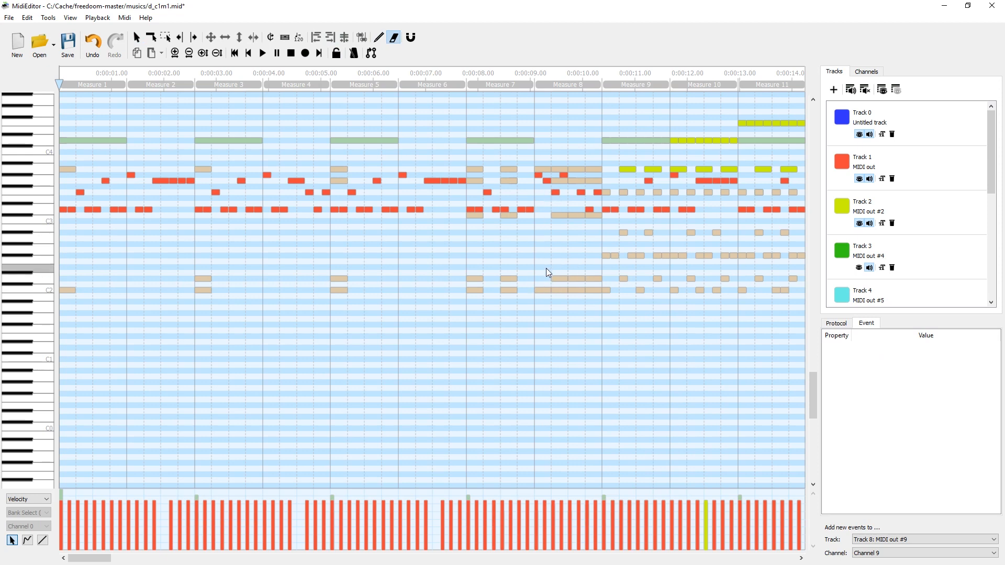
left_click(559, 182)
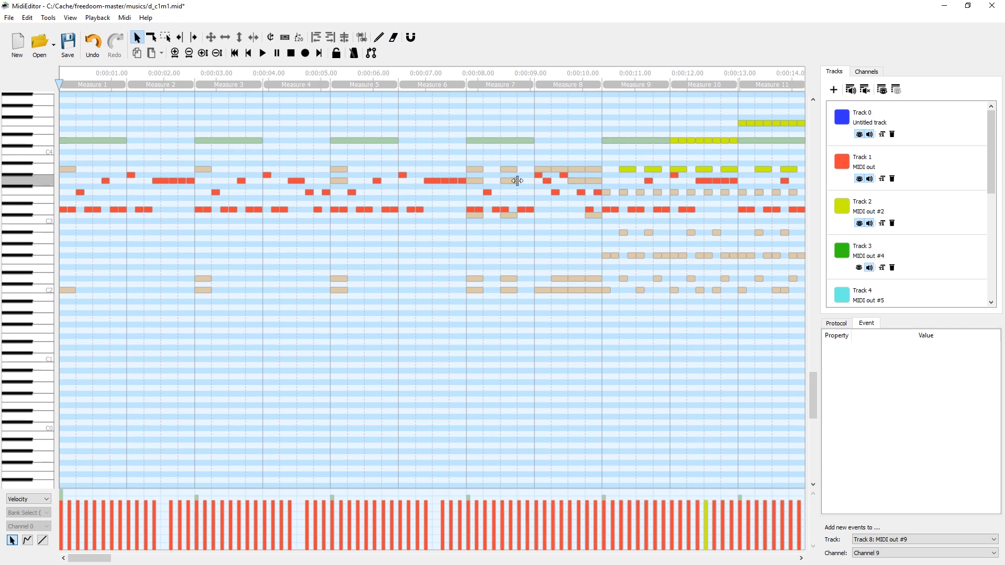
Step: Move the playback position to the start of Measure 7 and play from there through Measure 8
left_click(316, 57)
left_click(316, 57)
left_click(317, 57)
left_click(317, 57)
left_click(317, 57)
left_click(316, 57)
key("space")
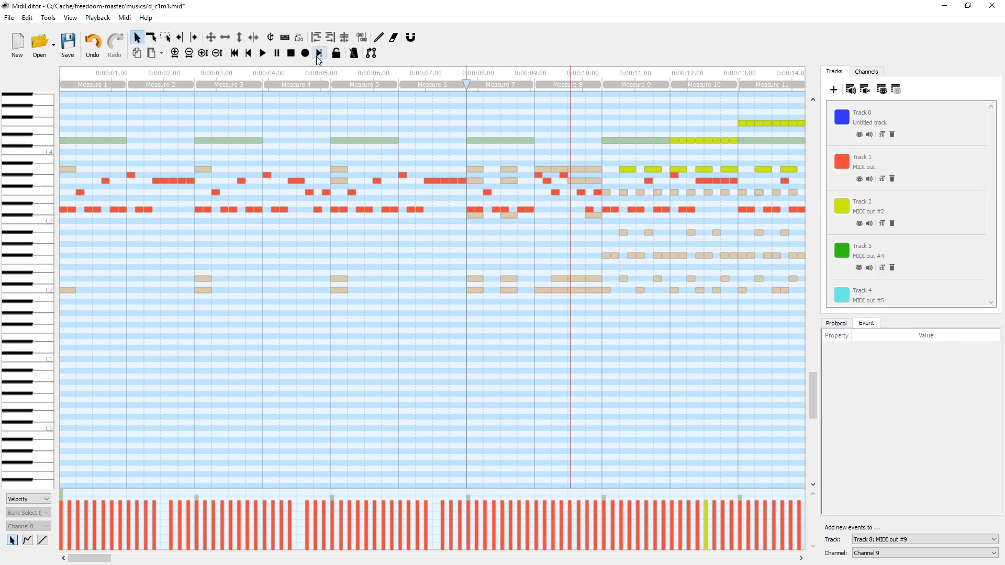
Step: Stop playback, return to the start of the piece and play Measures 1 and 2
key("space")
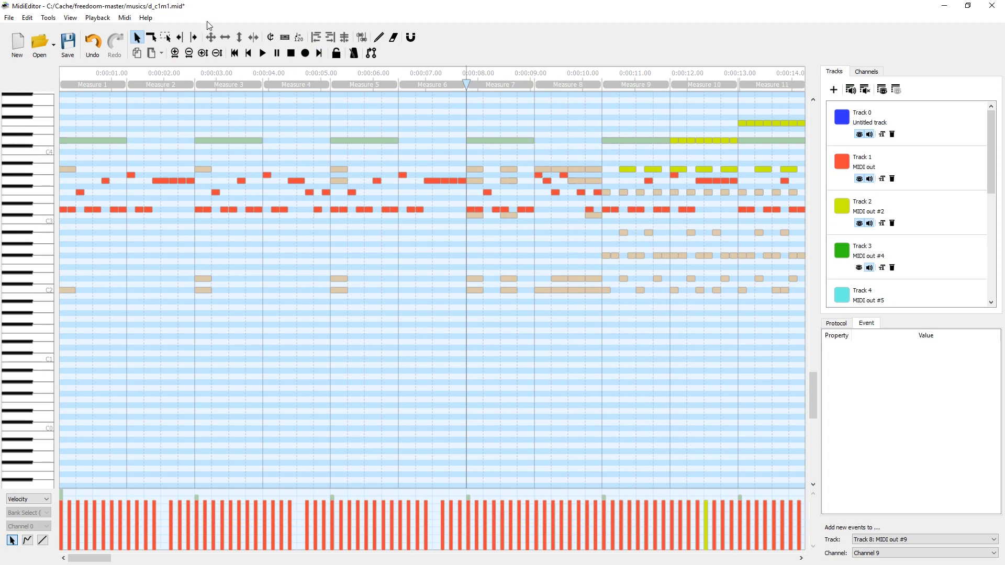
left_click(234, 55)
key("space")
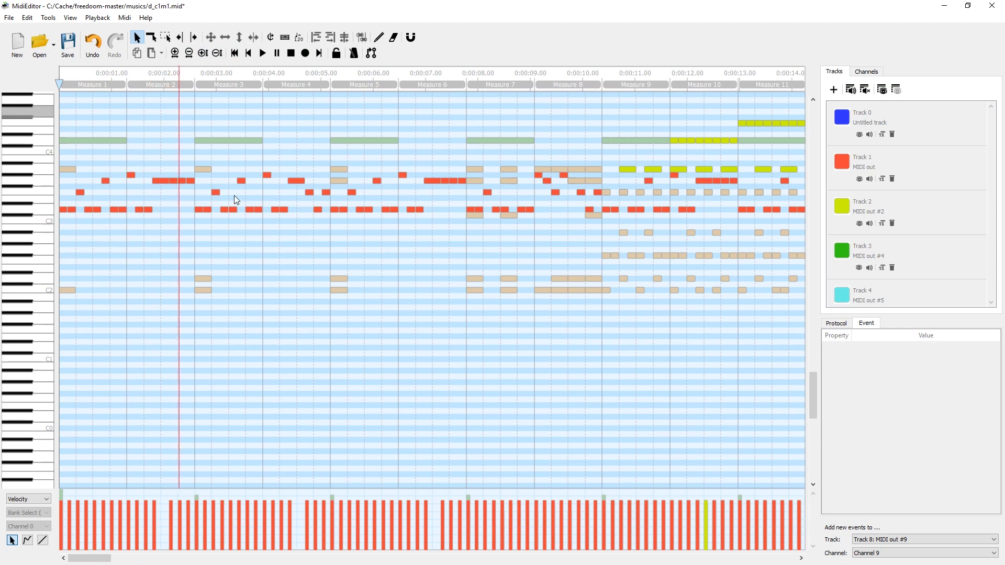
key("space")
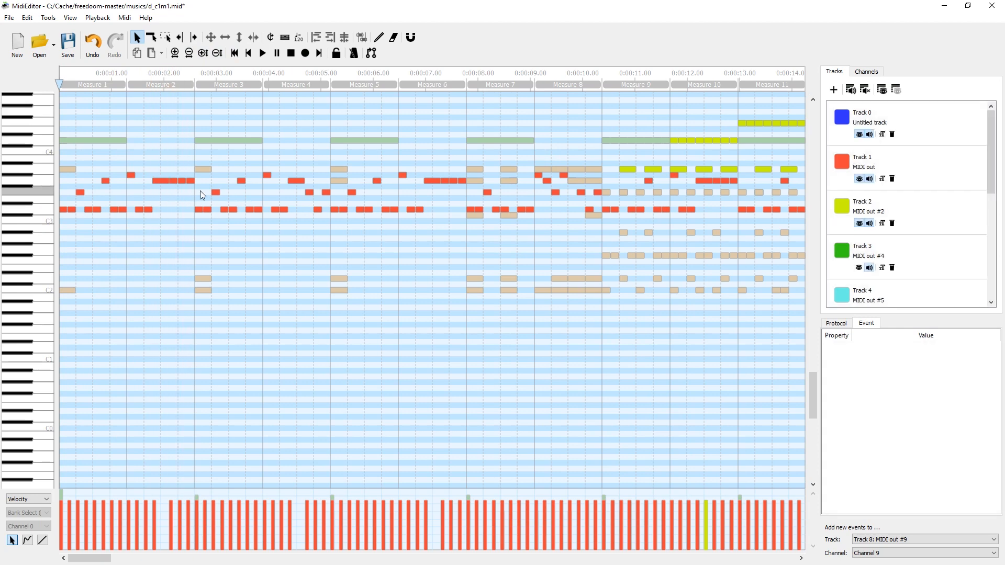
Step: Delete the second note 50 of each Track 1 pair in Measures 1 and 2, and play back into Measure 3
left_click(71, 209)
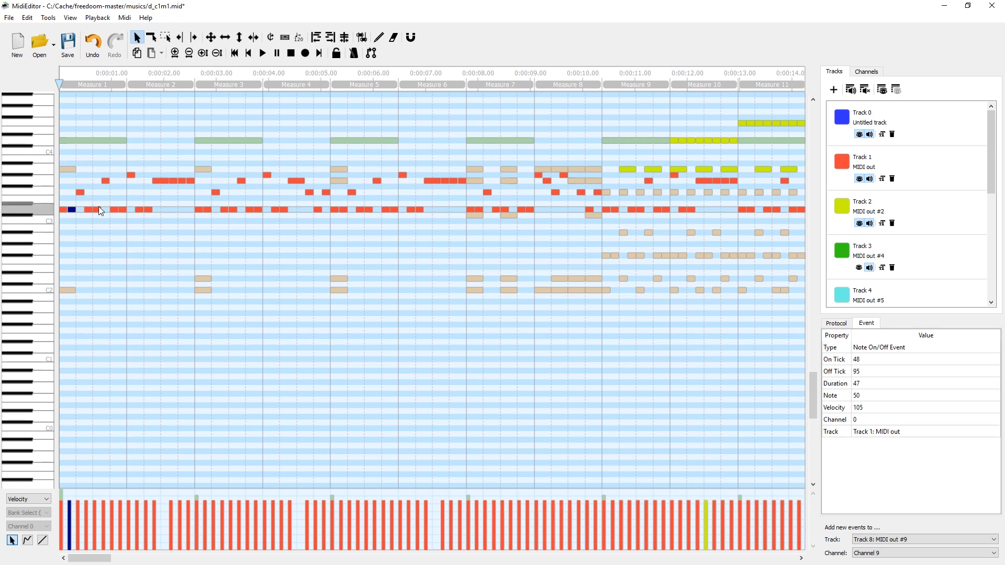
key("Delete")
left_click(95, 210)
key("Delete")
left_click(123, 210)
key("Delete")
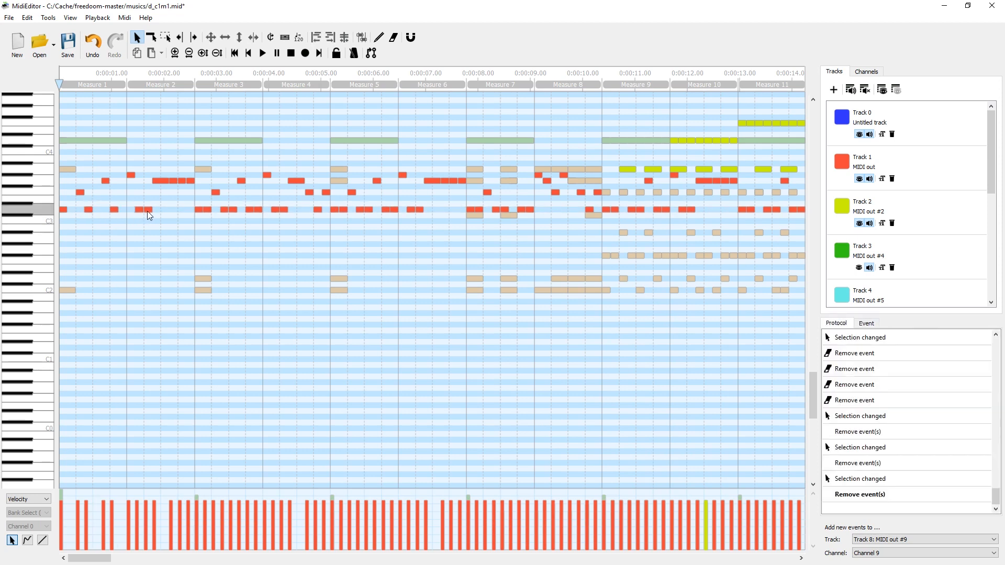
left_click(149, 210)
key("Delete")
key("space")
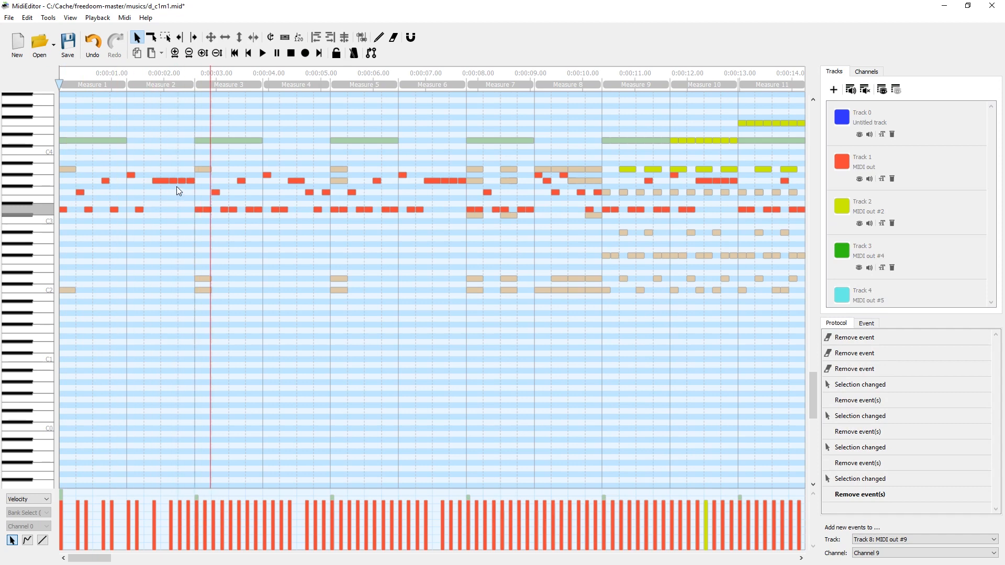
Step: Delete the second note 50 of Track 1's three pairs in Measure 3 and of its first pair in Measure 4
left_click(208, 210)
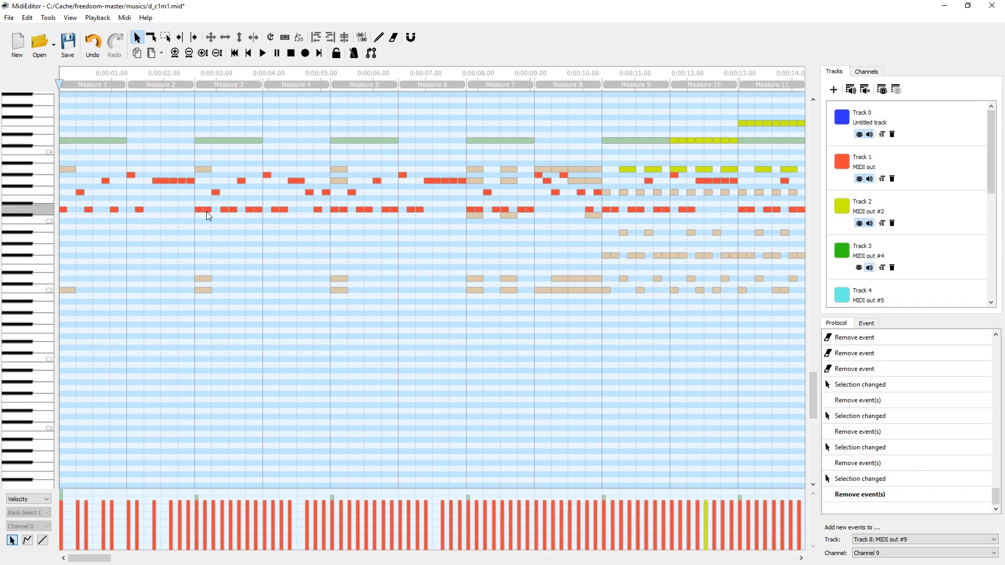
key("Delete")
left_click(234, 209)
key("Delete")
left_click(257, 211)
key("Delete")
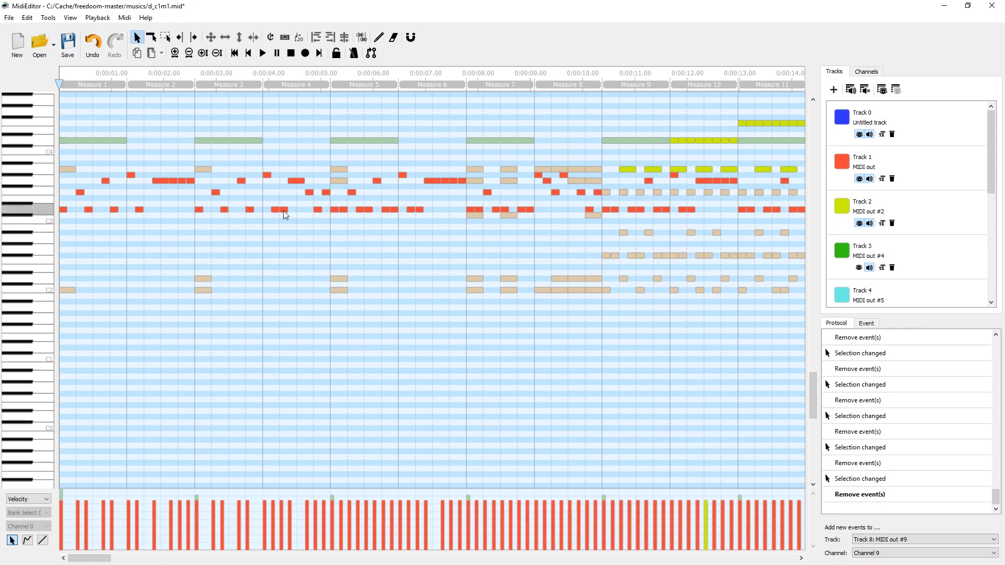
left_click(284, 211)
key("Delete")
Step: Lengthen Track 1's first four remaining notes 50 in Measures 3 and 4 over the deleted ones, and play back from the start into Measure 7
left_click(201, 210)
left_click_drag(211, 212, 291, 217)
left_click(255, 210)
left_click(241, 230)
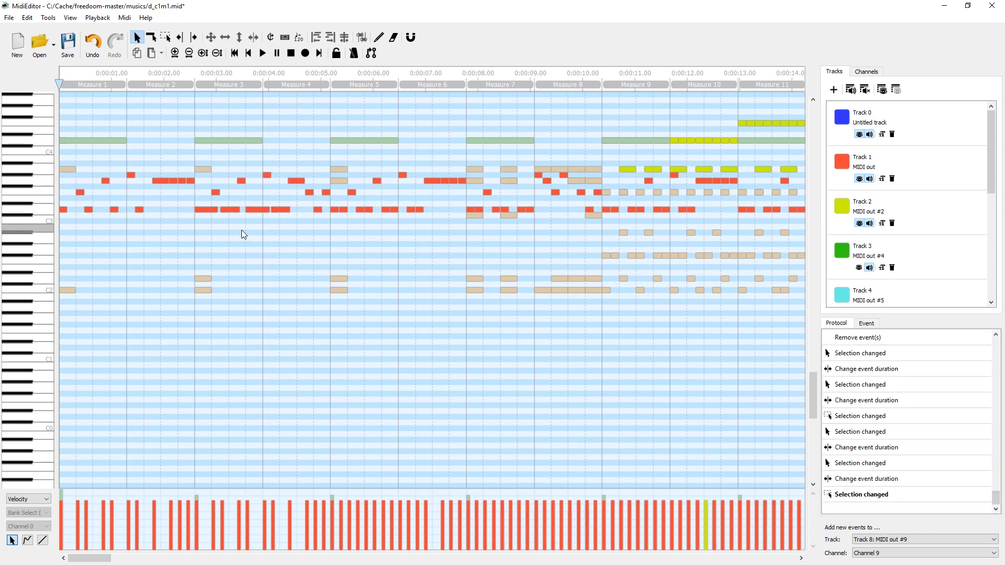
key("space")
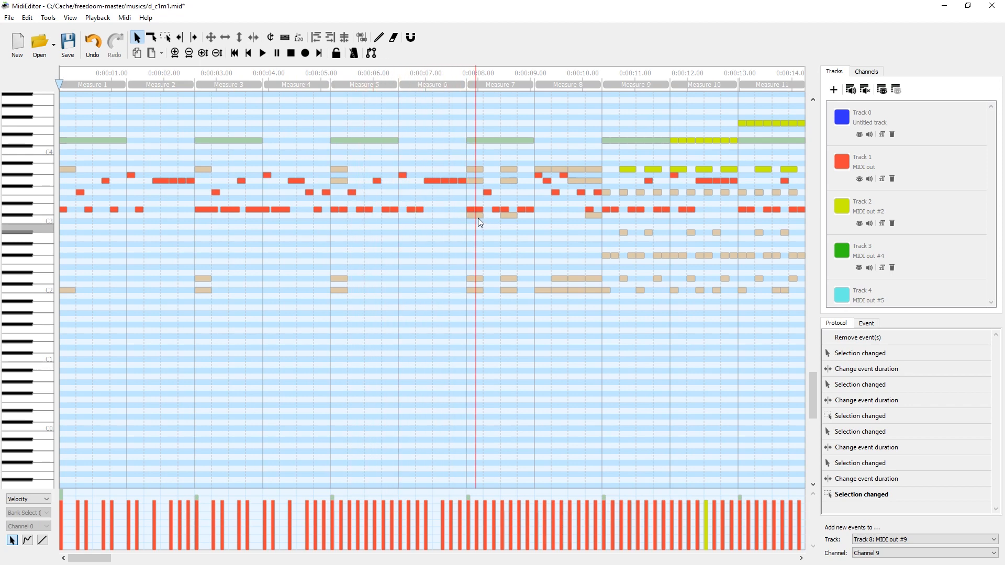
key("space")
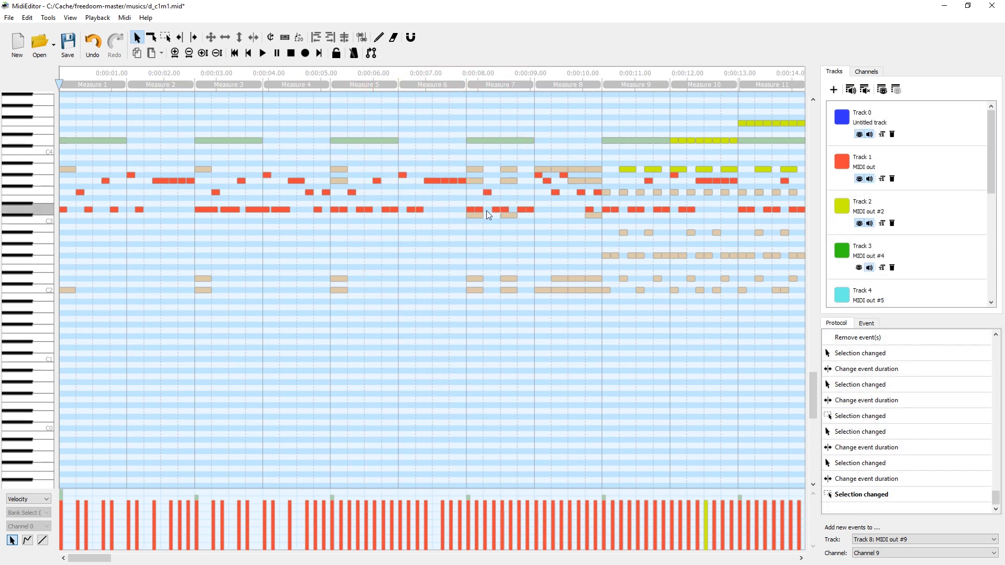
Step: Delete the second note 50 of Track 1's first two pairs in Measure 7, and lengthen the second pair's remaining note to 138 ticks
left_click(479, 210)
key("Delete")
left_click(505, 209)
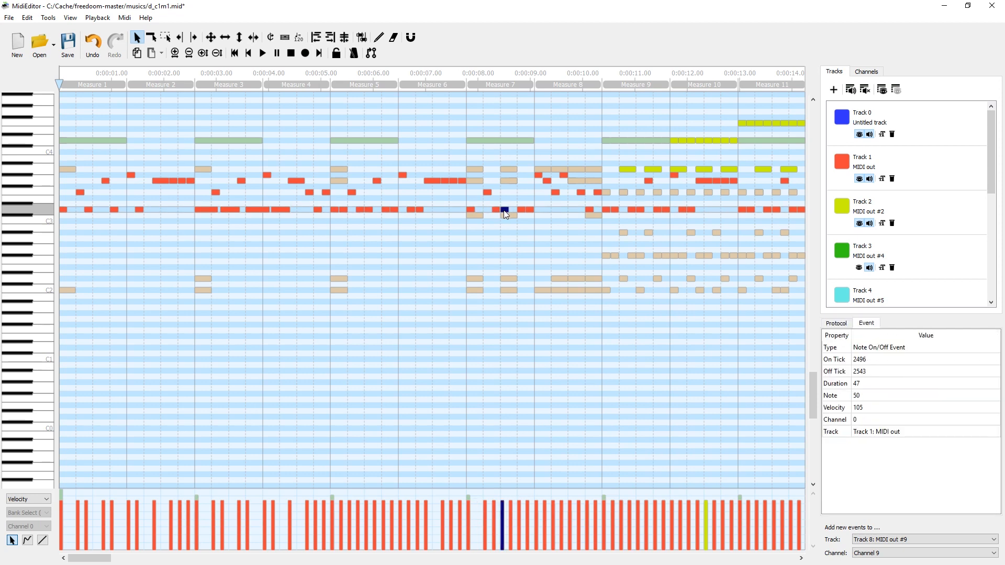
key("Delete")
left_click_drag(501, 210, 516, 211)
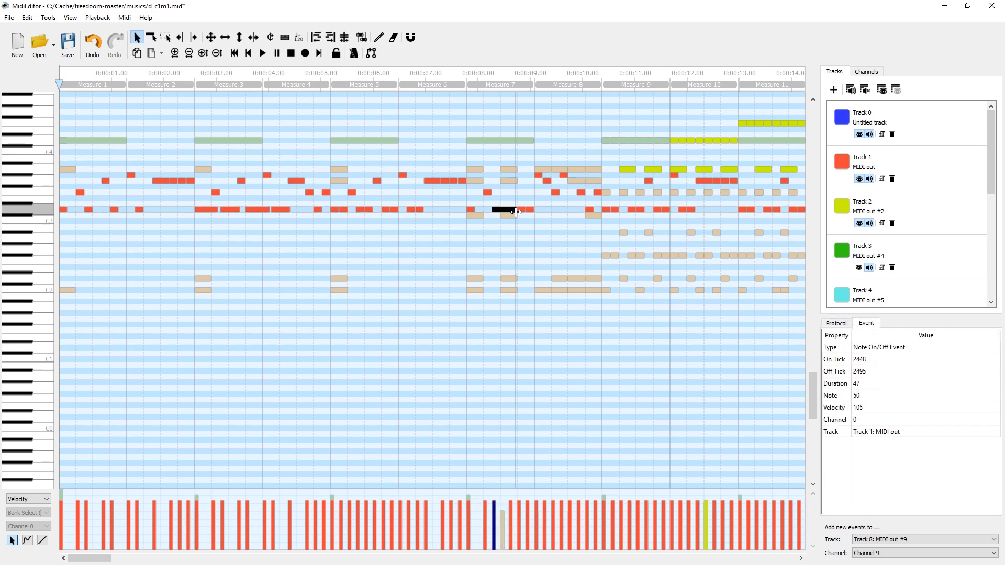
left_click(488, 223)
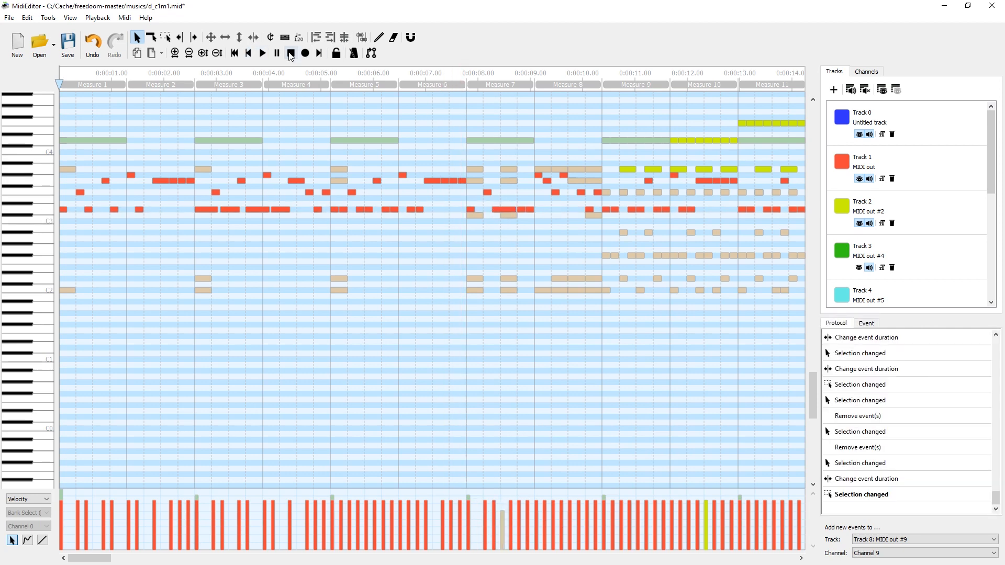
Step: Move the playback position to the start of Measure 6 and play from there through Measure 8
left_click(314, 57)
left_click(314, 57)
left_click(314, 57)
left_click(314, 56)
left_click(314, 57)
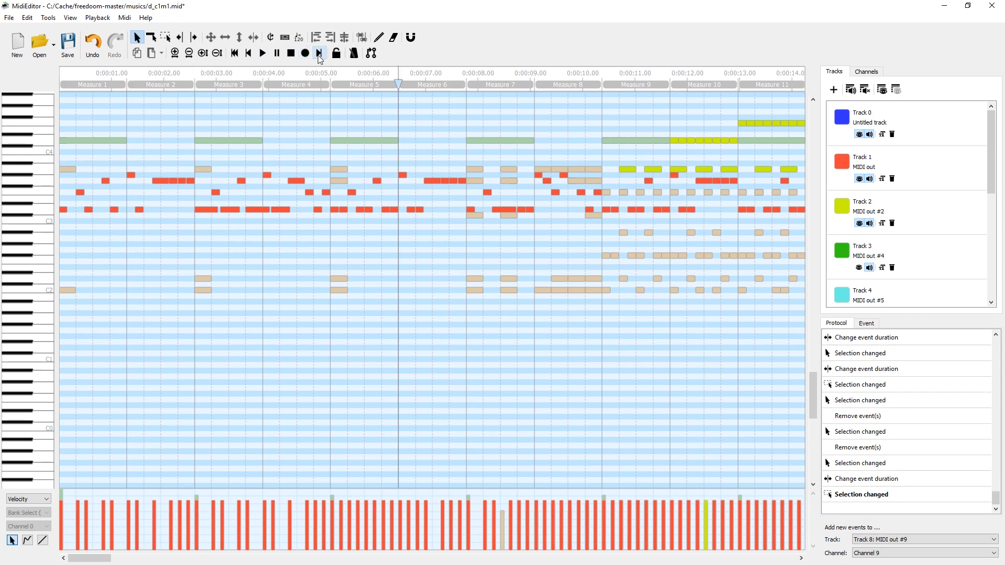
key("space")
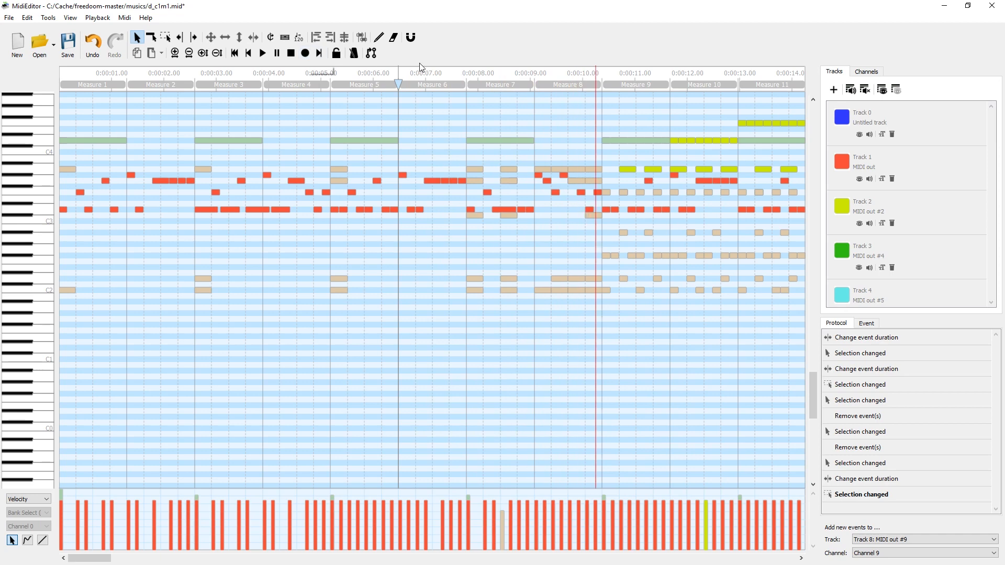
key("space")
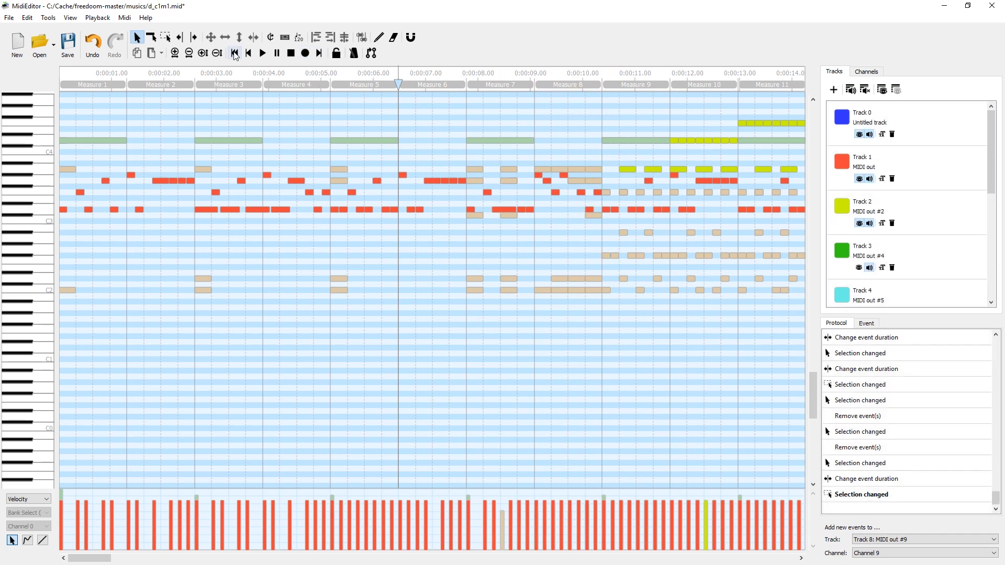
Step: Move Track 7's long note in Measure 1 up to note 64 in the piano roll
left_click(87, 139)
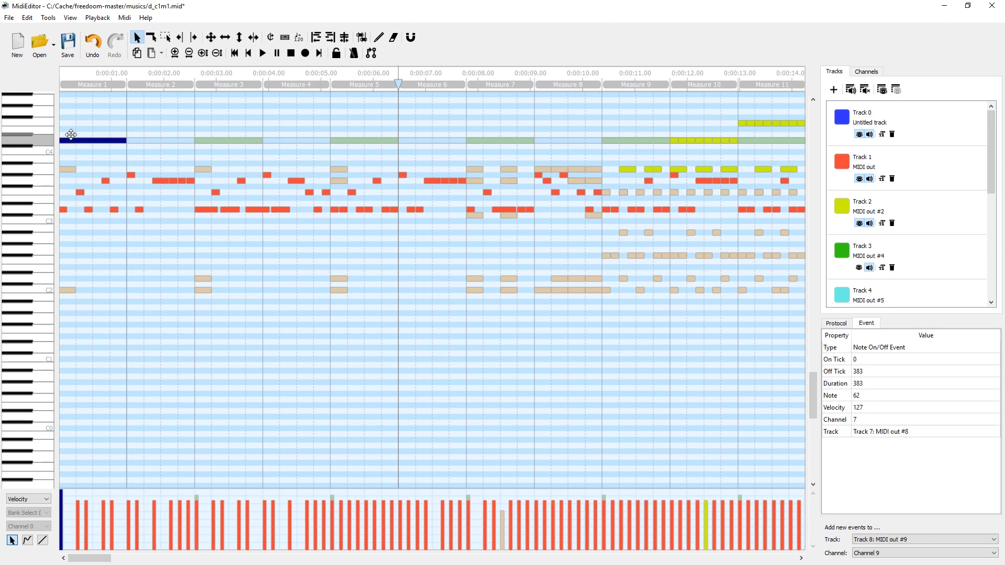
left_click_drag(70, 134, 73, 138)
left_click(72, 124)
left_click(71, 134)
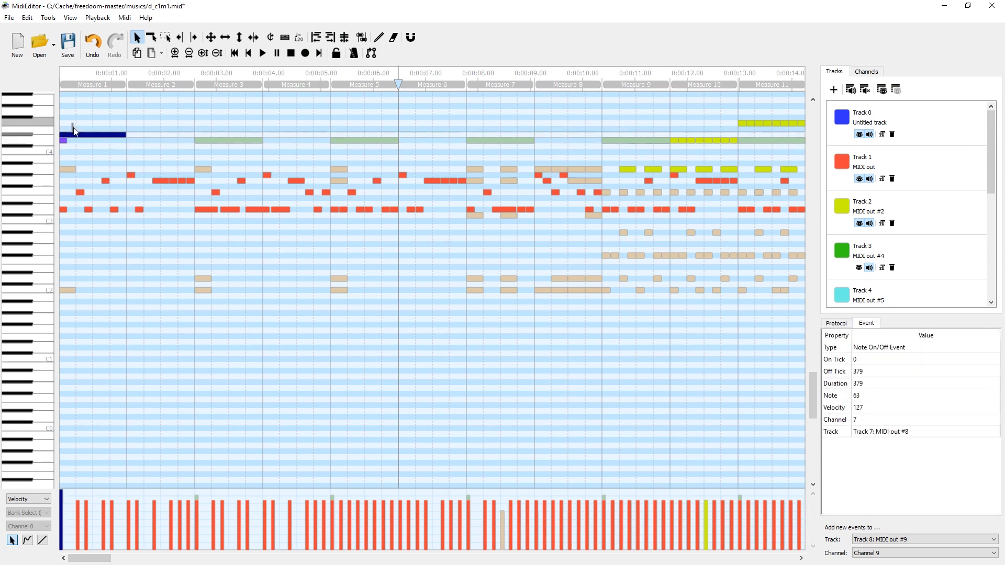
left_click_drag(72, 131, 76, 122)
left_click(74, 122)
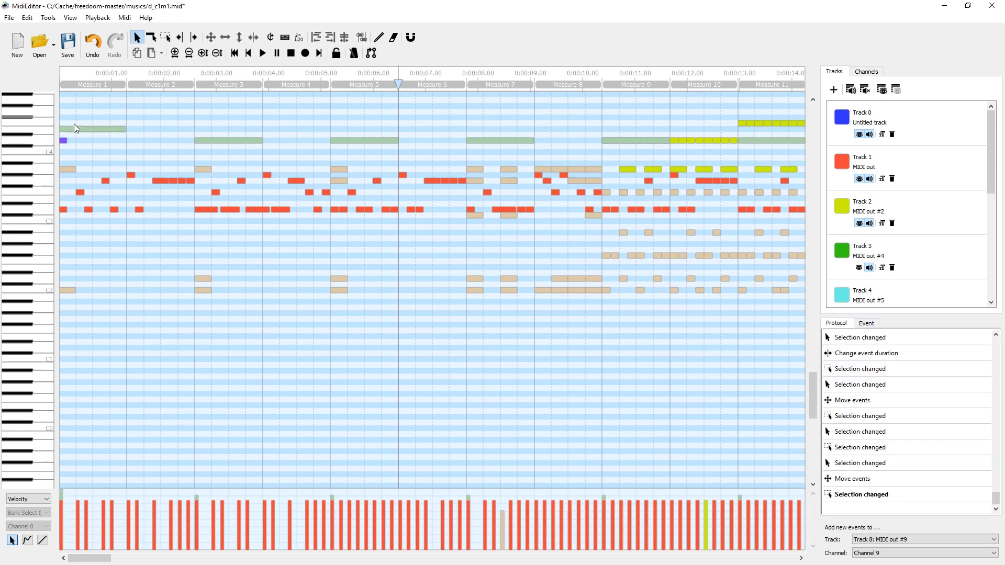
Step: Set the note value of Track 7's long note in Measure 1 to 62 in its event properties
left_click(76, 130)
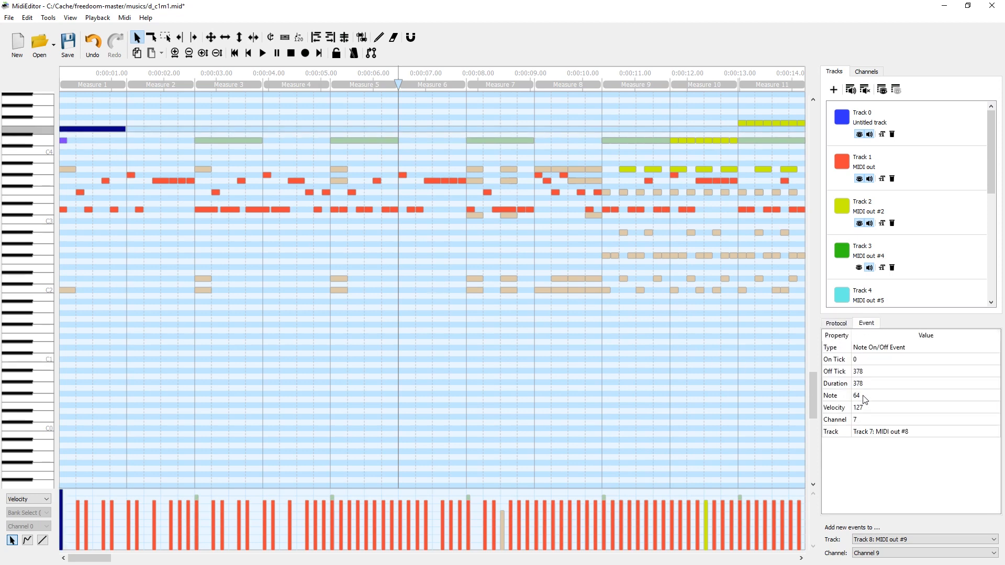
left_click(905, 396)
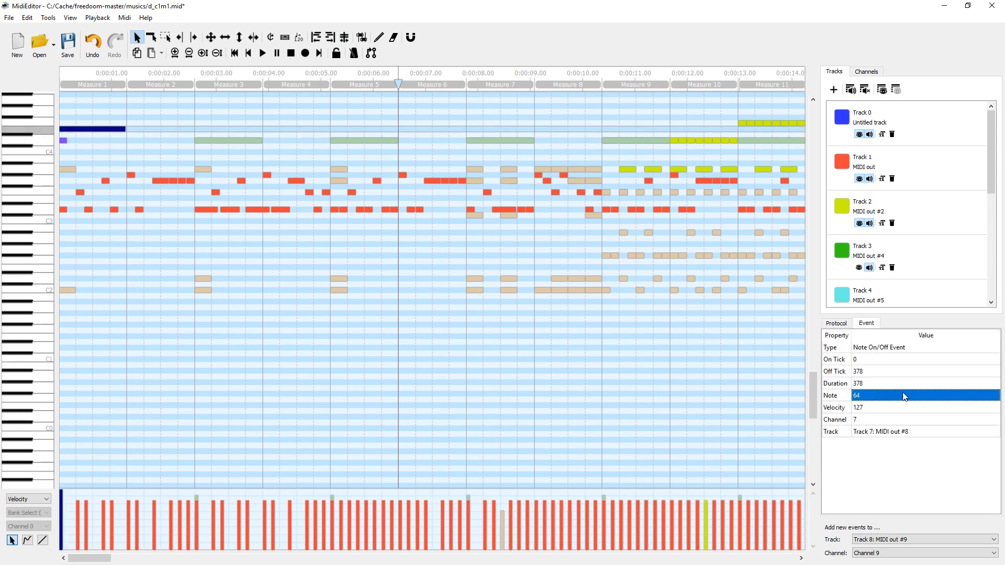
left_click(948, 397)
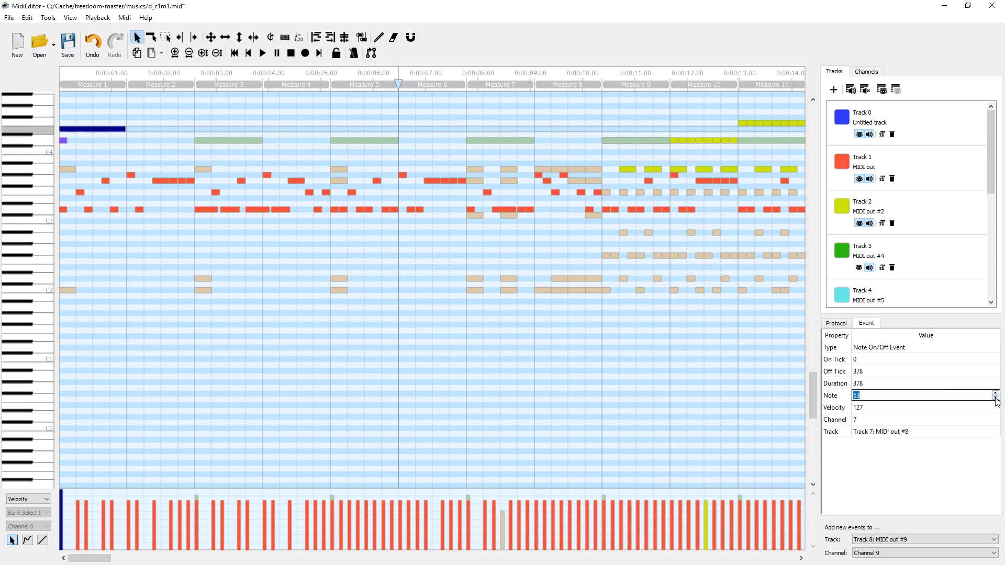
left_click(635, 368)
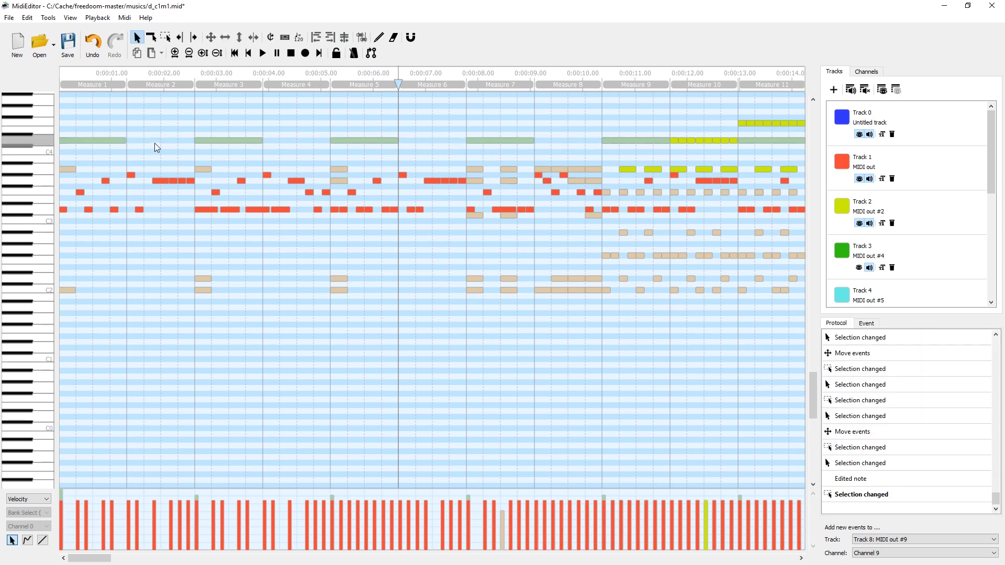
Step: Return to the start, select Track 7's long note in Measure 1 and play the measure's opening
left_click(239, 54)
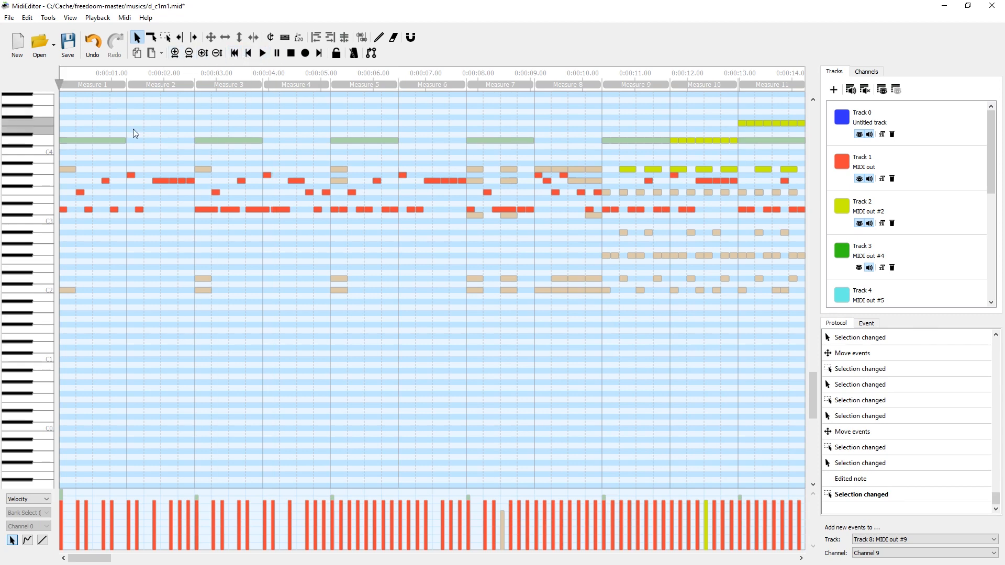
left_click(98, 141)
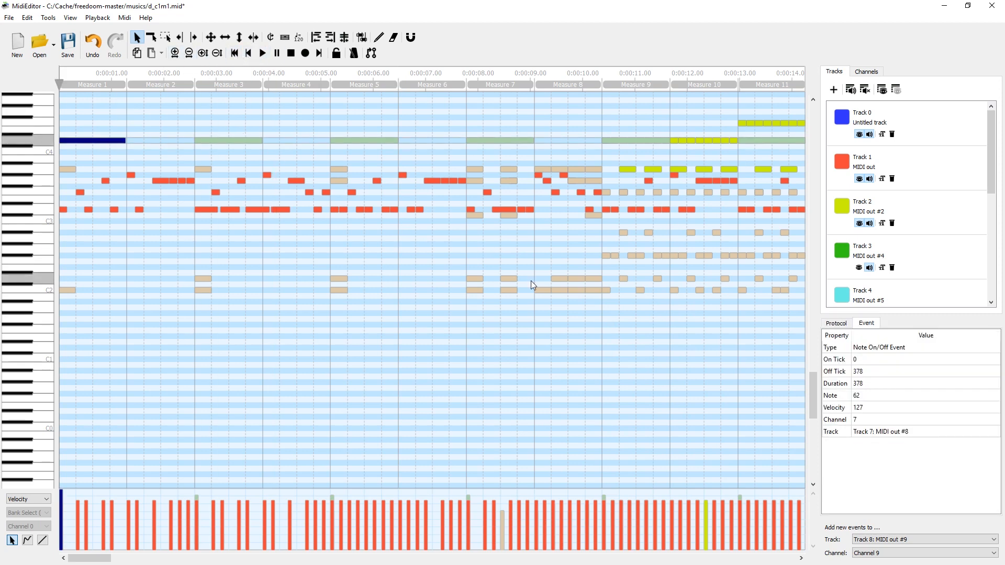
key("space")
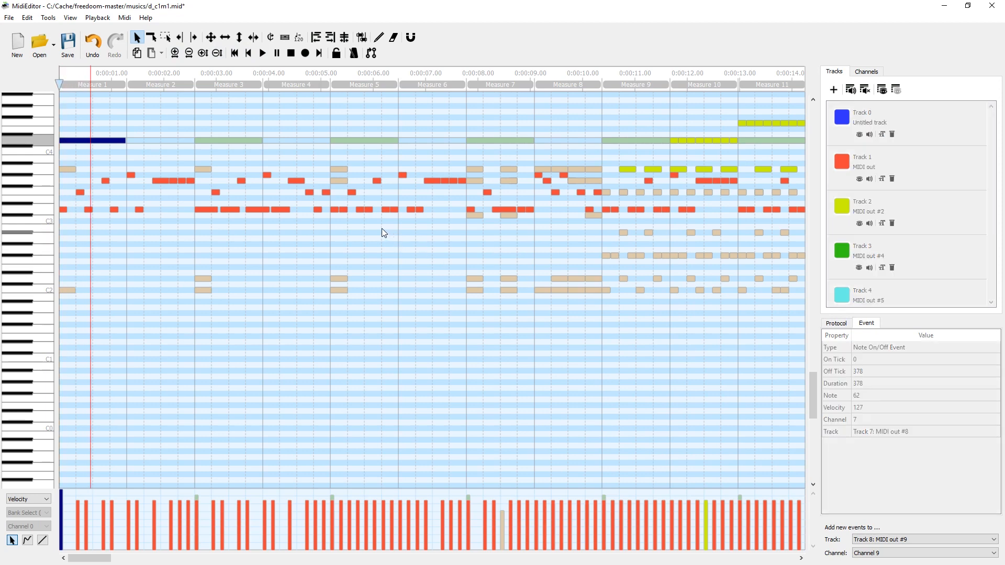
key("space")
Step: Set the note value of Track 7's long note in Measure 1 to 66 and play back from the start
left_click(955, 396)
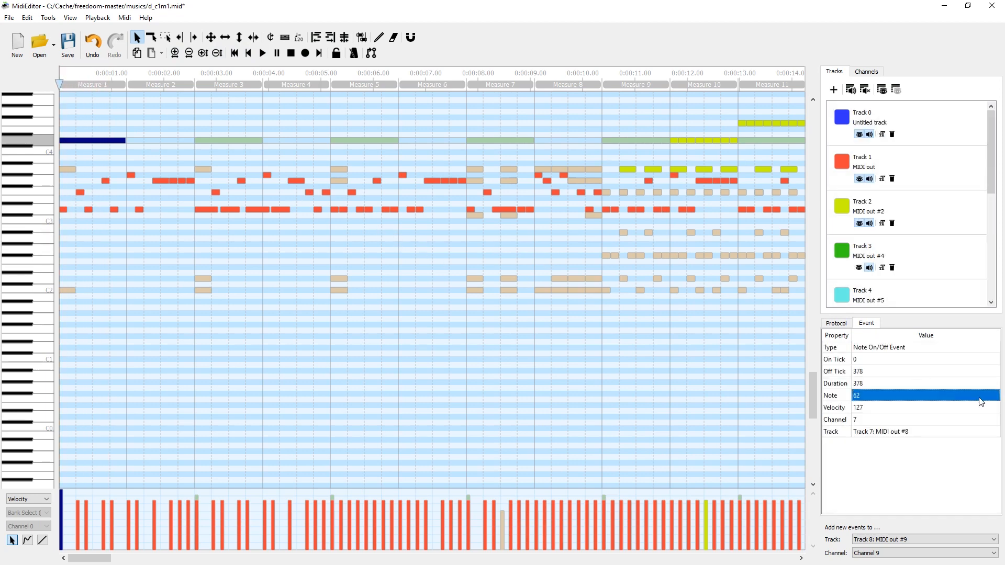
left_click(995, 396)
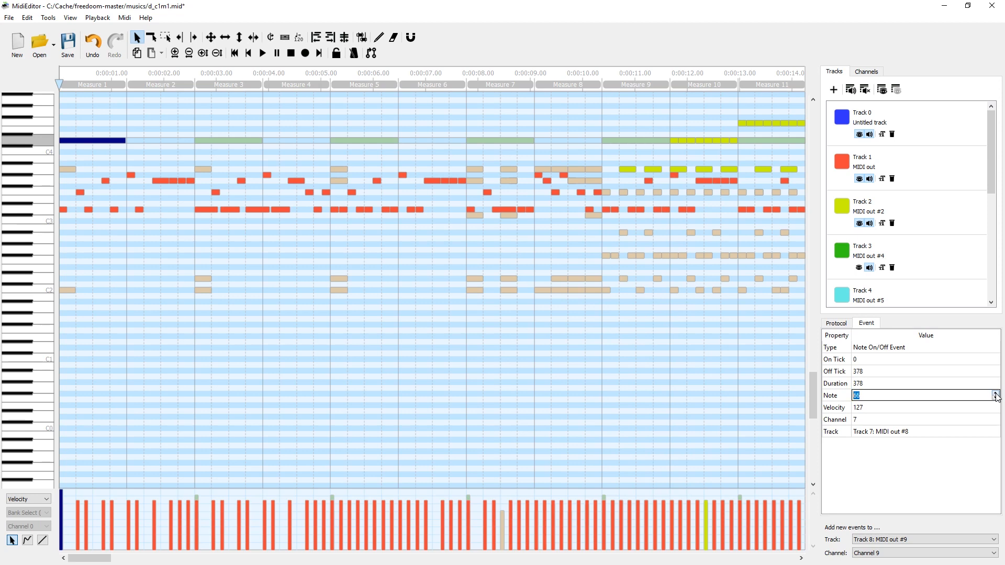
left_click(247, 334)
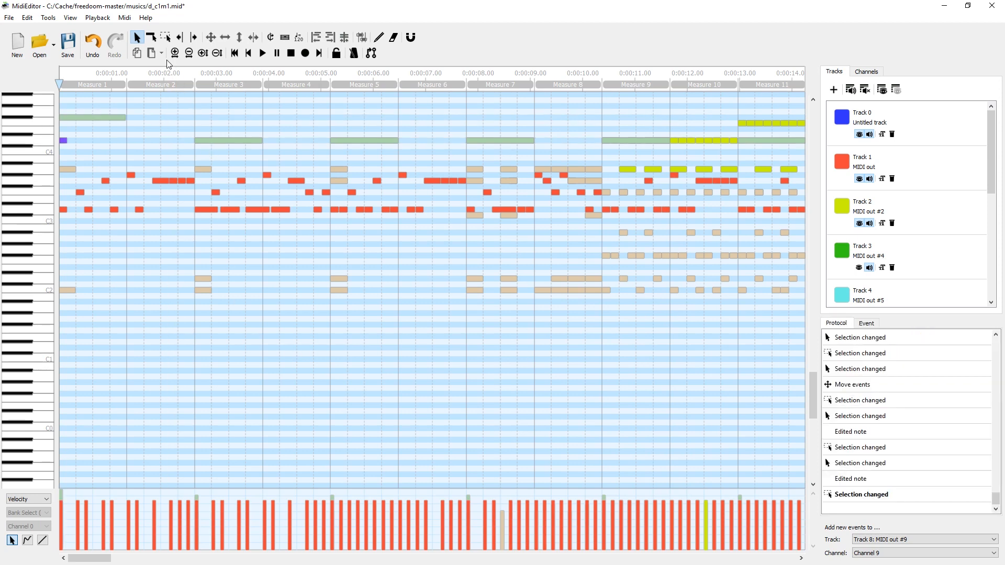
key("space")
Step: Undo the last note value change on Track 7's long note, play back into Measure 2 and deselect the note
key("space")
key("ctrl+z")
key("ctrl+z")
key("space")
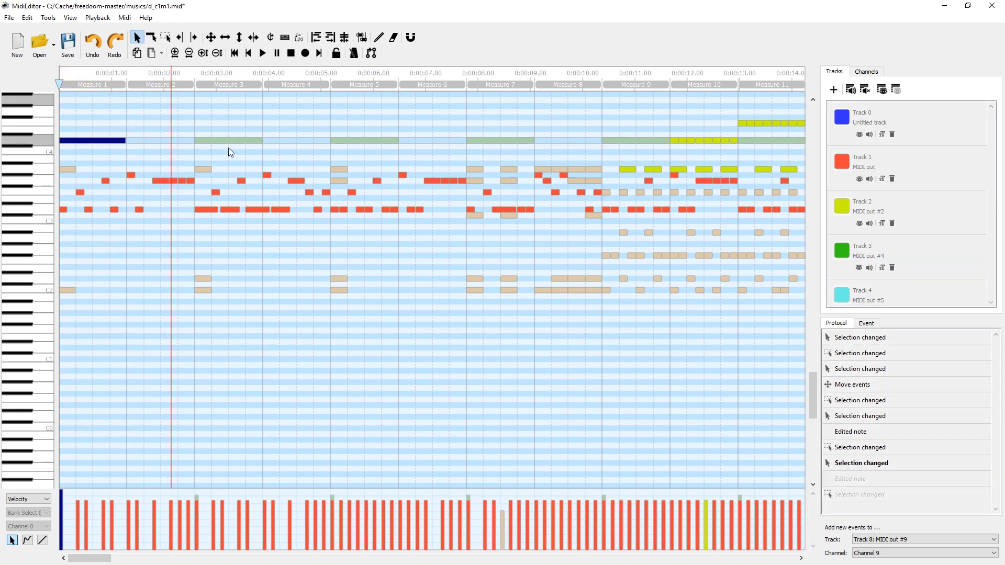
key("space")
left_click(157, 116)
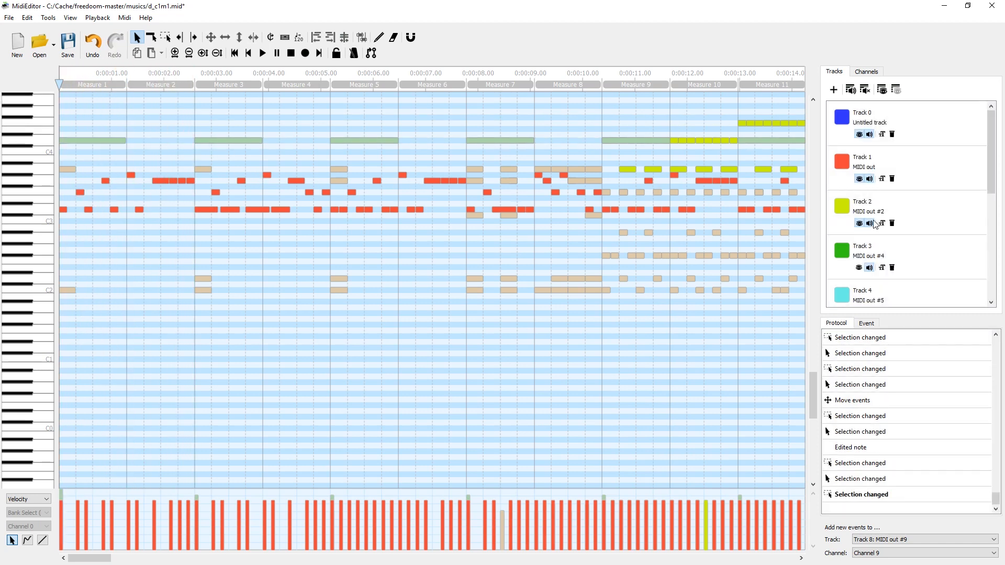
Step: Show Track 3 and hide Track 8 in the piano roll
left_click(859, 268)
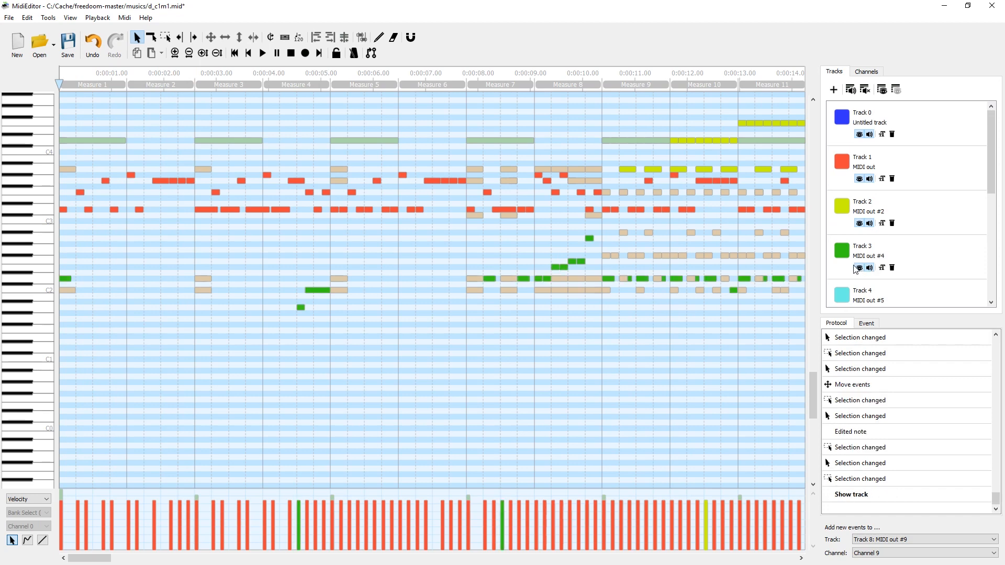
key("space")
key("space")
scroll(948, 171, "down", 3)
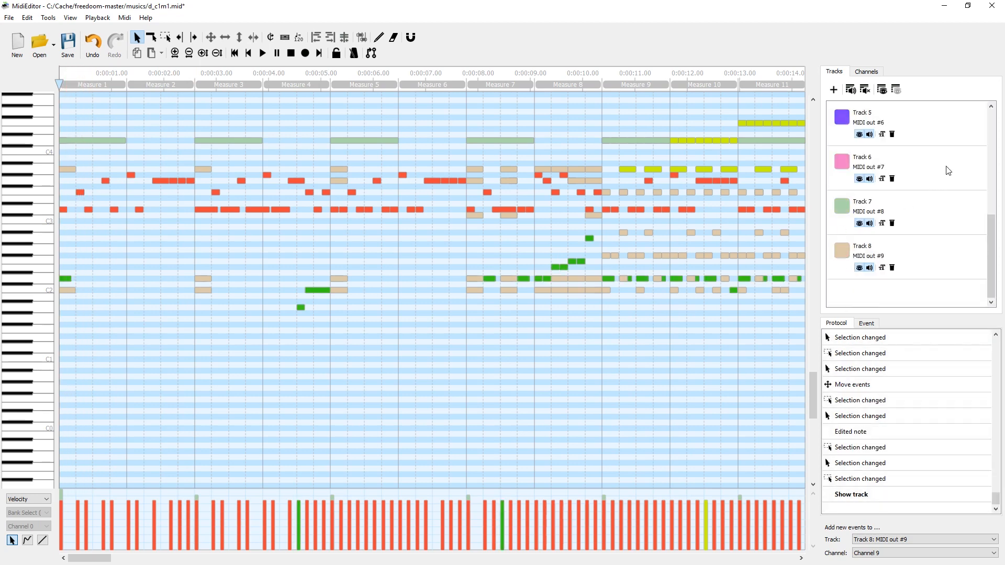
left_click(858, 268)
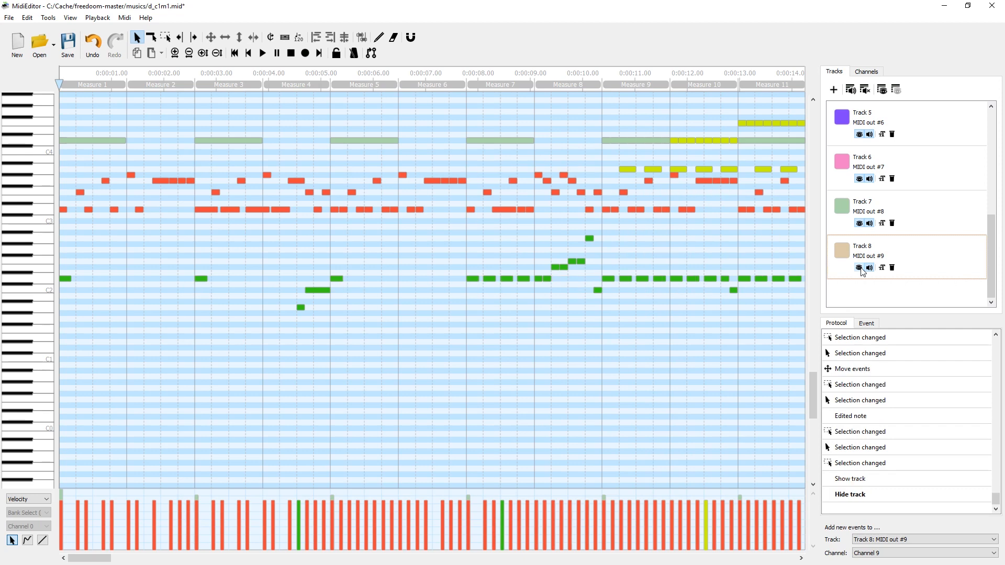
Step: Show Track 8 again with all other tracks and make every track audible
left_click(859, 268)
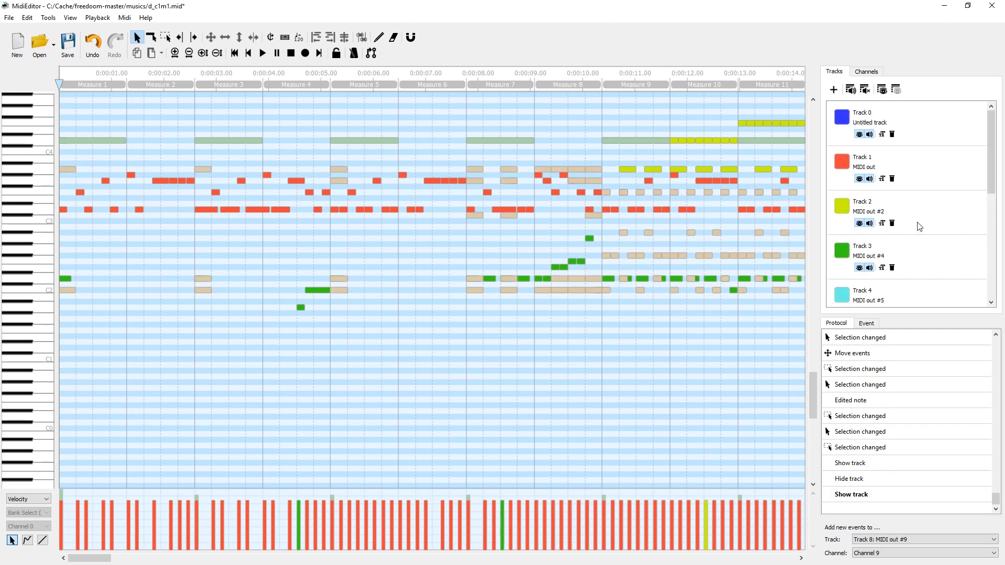
left_click(883, 91)
left_click(851, 90)
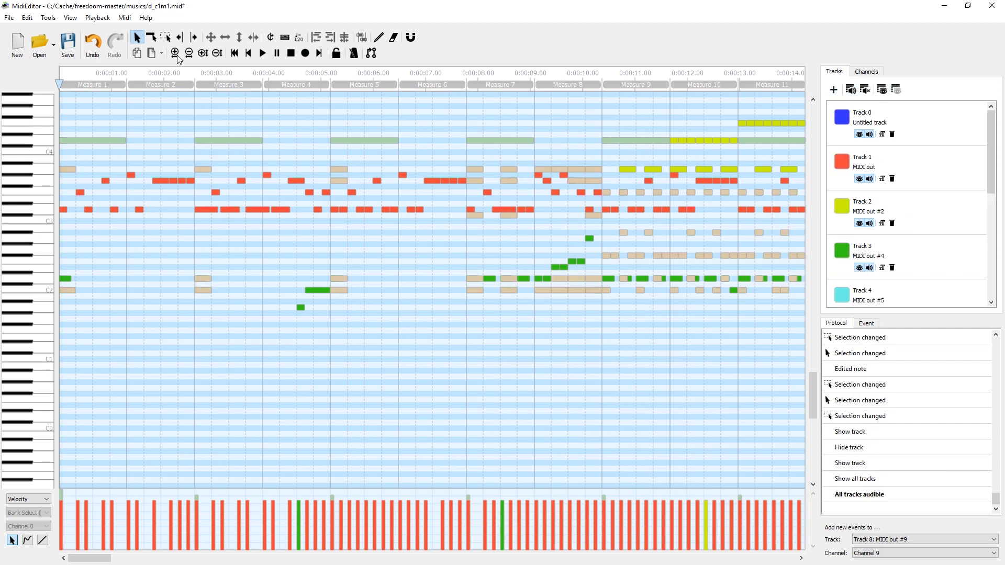
Step: Move the playback position to the start of Measure 7 and play into Measure 8
left_click(323, 56)
left_click(322, 55)
left_click(322, 55)
left_click(323, 55)
left_click(322, 55)
left_click(322, 56)
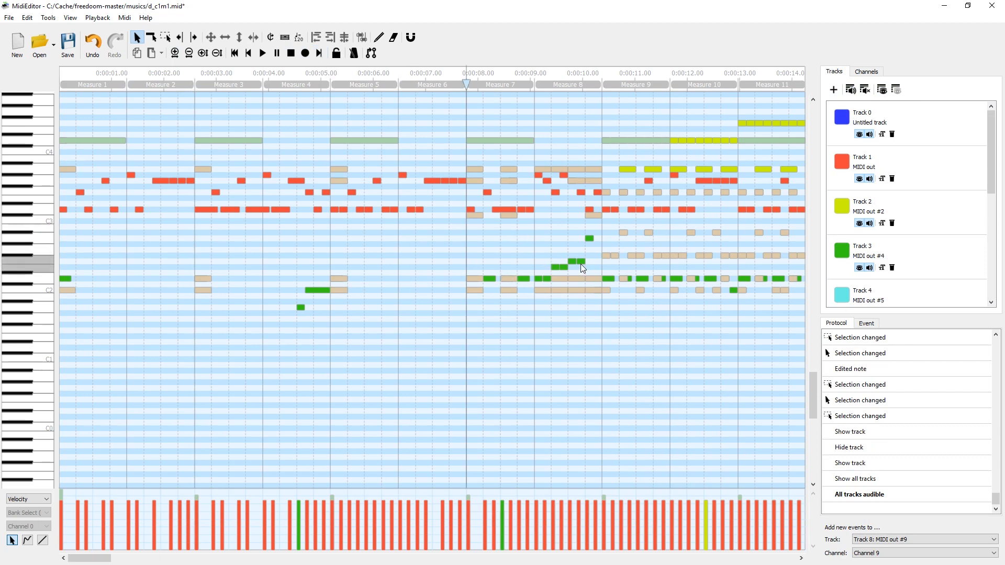
key("space")
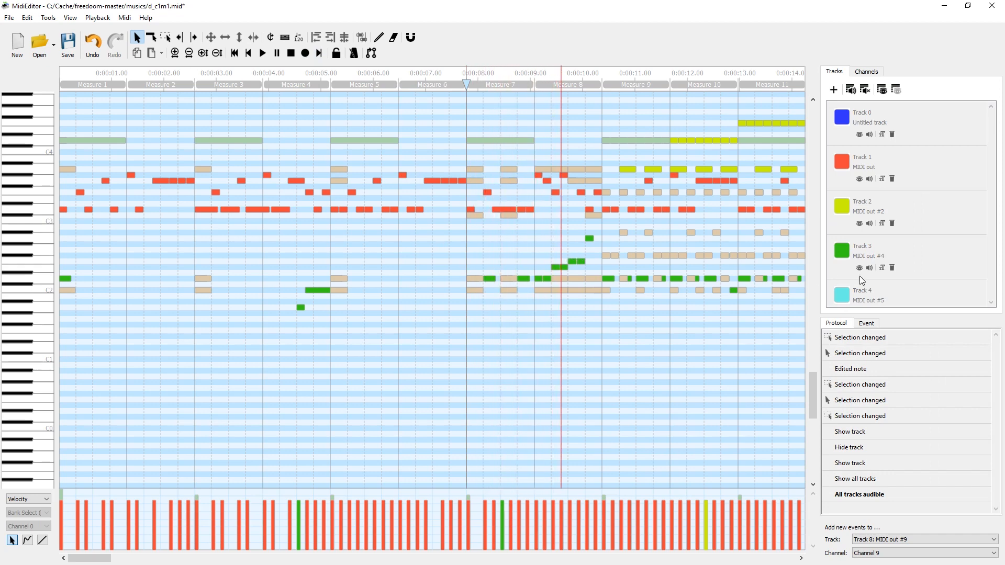
key("space")
Step: Mute all tracks except Track 3 and play it back from Measure 7
left_click(865, 91)
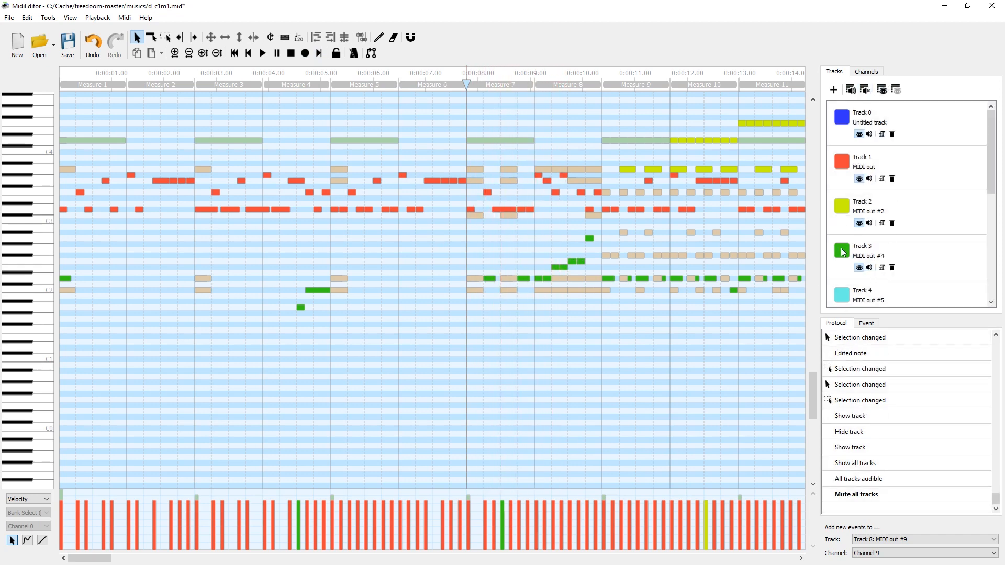
left_click(869, 268)
key("space")
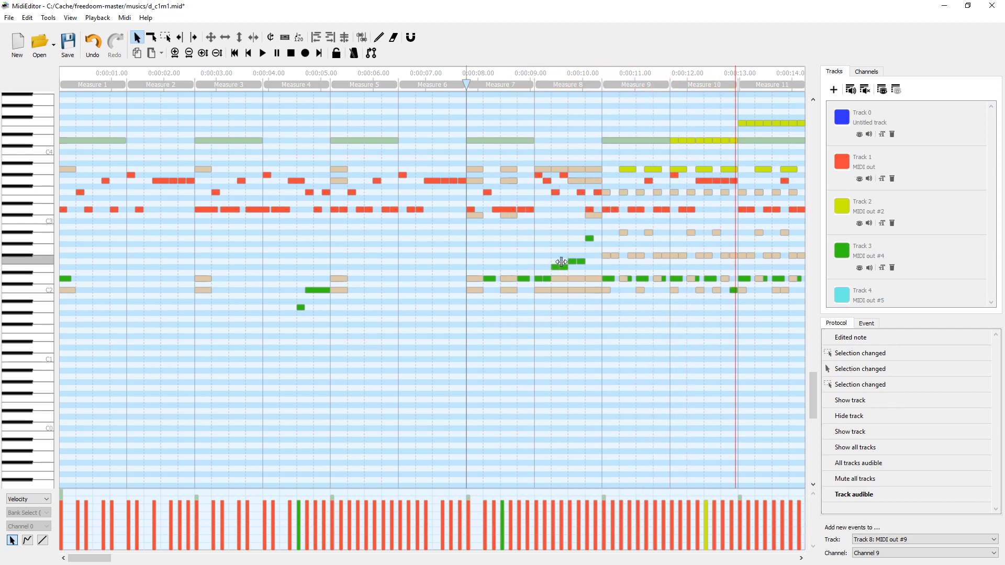
key("space")
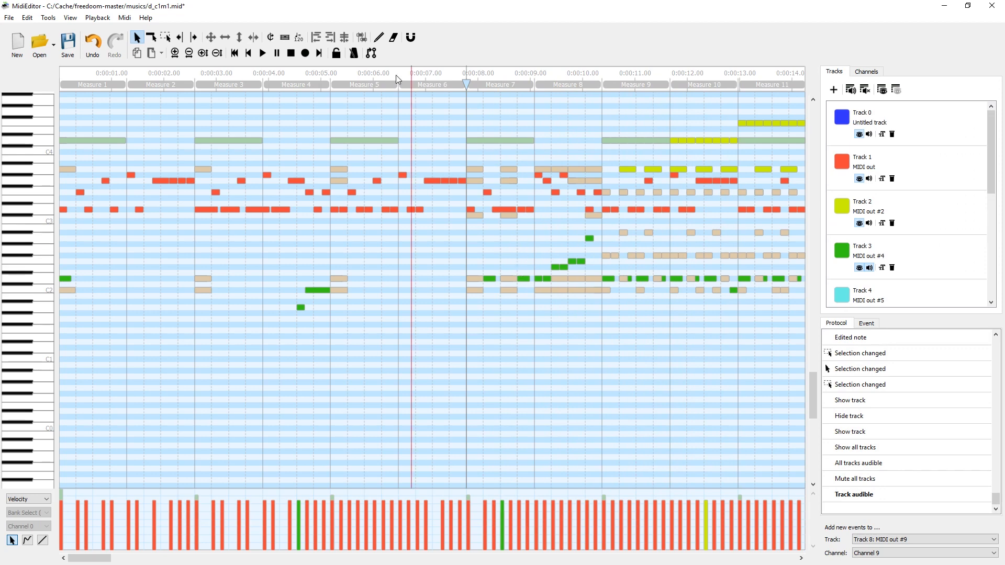
Step: Draw two Track 3 notes: note 38 about 80 ticks long in Measure 1 and note 40 about 103 ticks long in Measure 7
left_click(379, 38)
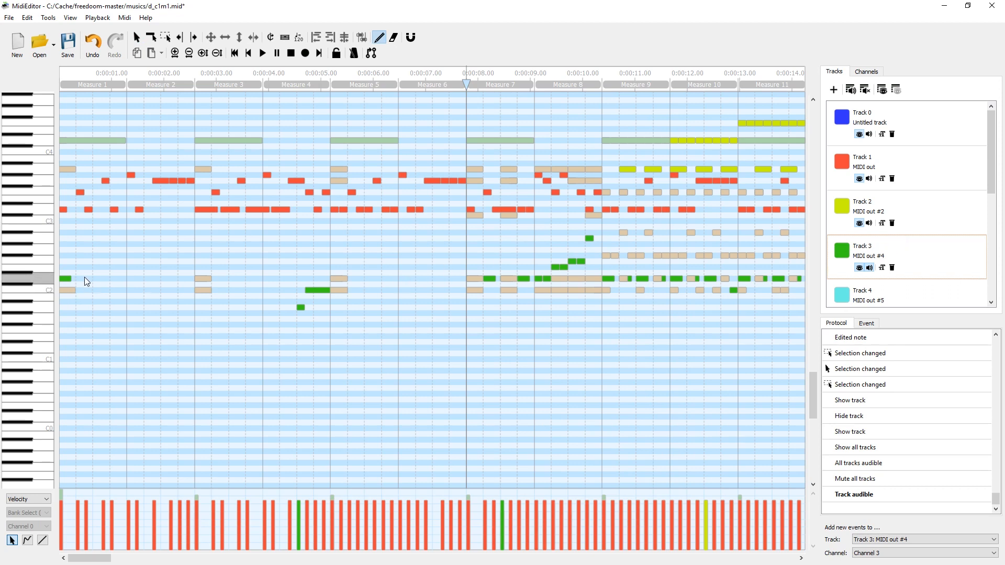
left_click_drag(82, 280, 96, 281)
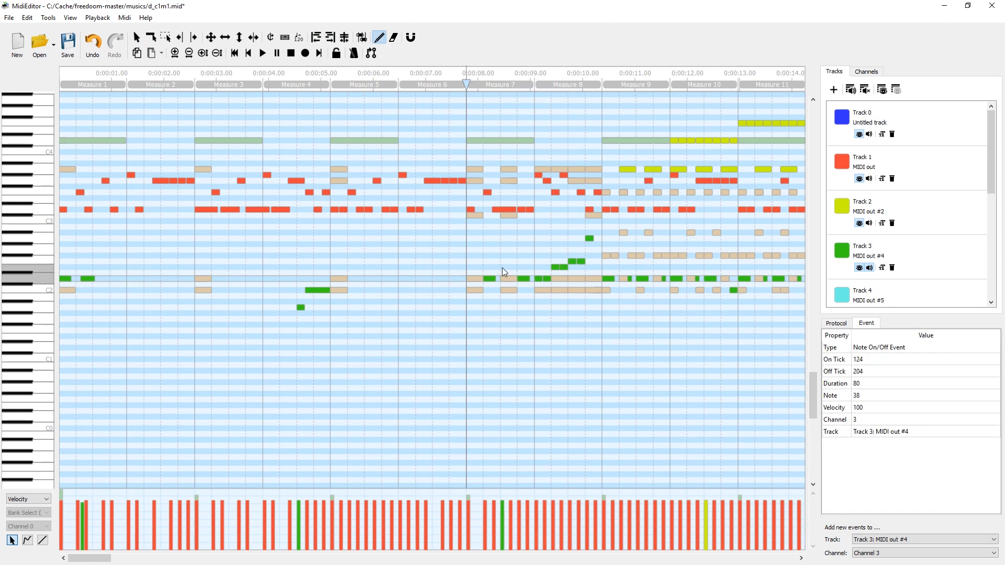
left_click_drag(503, 268, 521, 267)
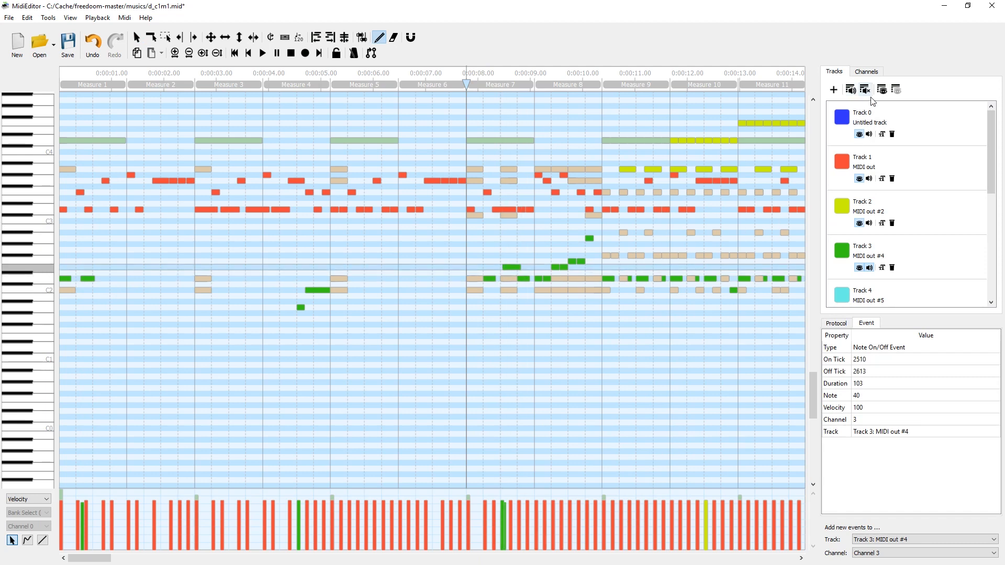
Step: Hide every track except Track 3 and delete the newly drawn note 40 in Measure 7
left_click(897, 92)
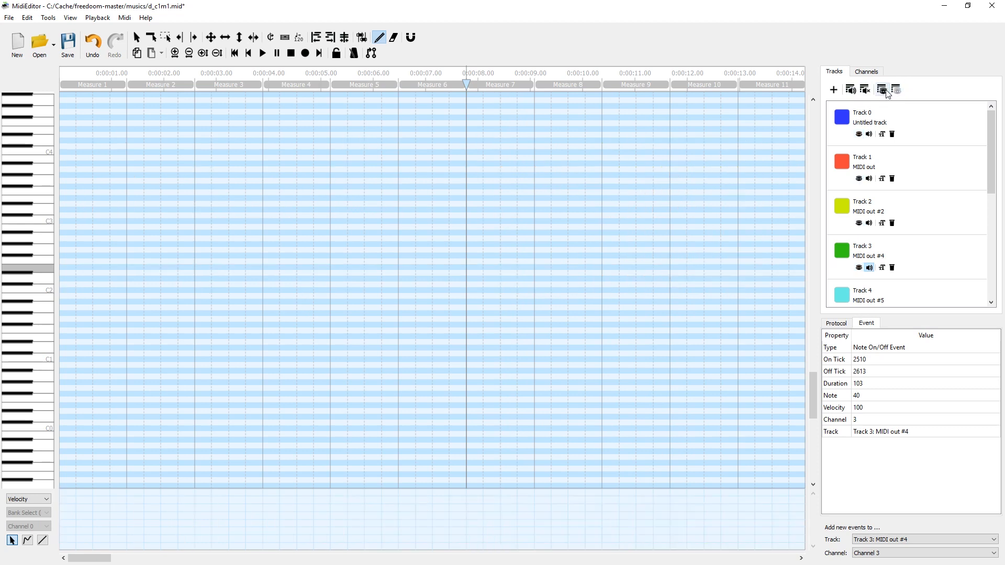
left_click(859, 267)
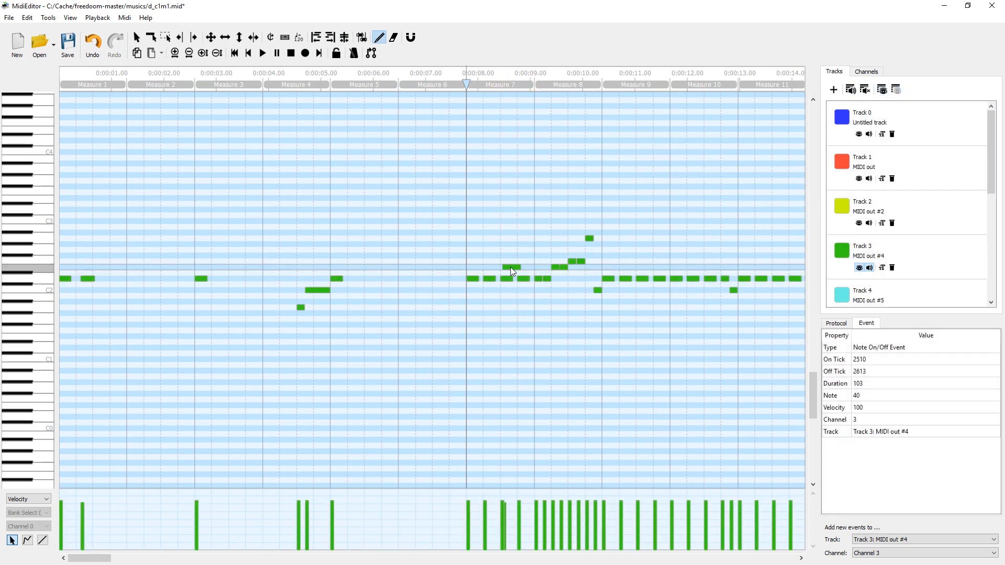
left_click_drag(511, 266, 516, 266)
left_click(136, 38)
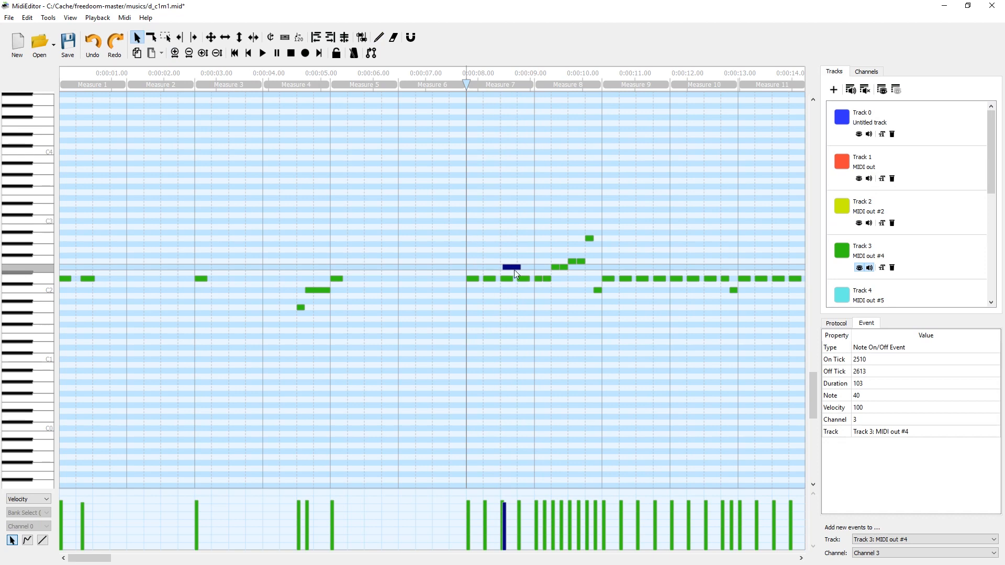
key("Delete")
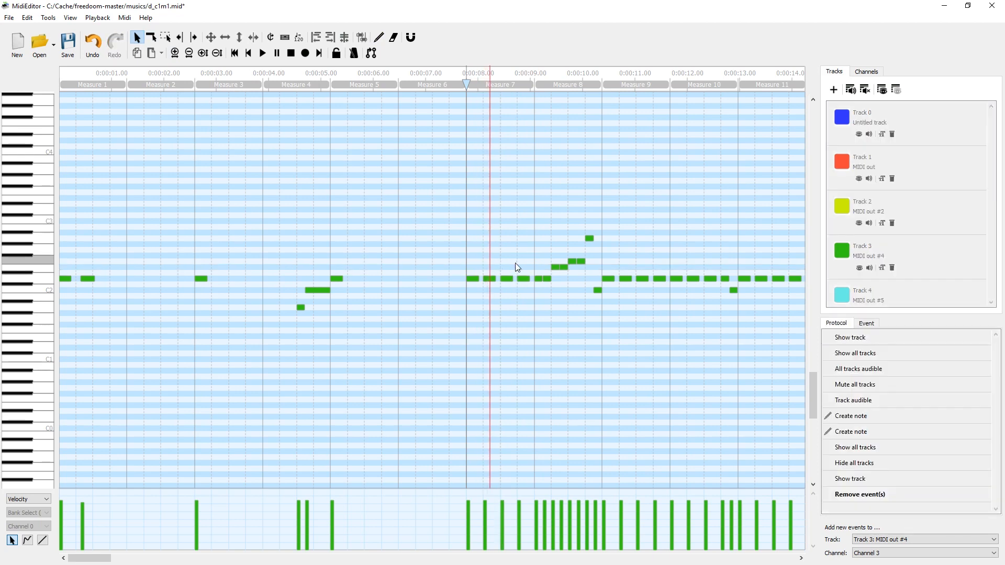
Step: Shorten Track 3's first note in Measure 7 to about 41 ticks and deselect it
scroll(478, 281, "down", 2)
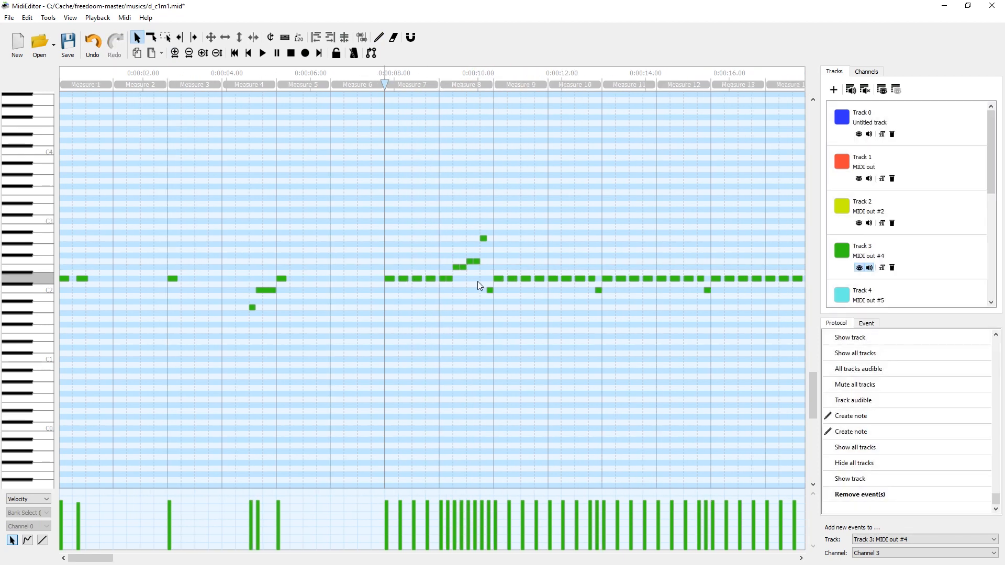
scroll(403, 273, "down", 1)
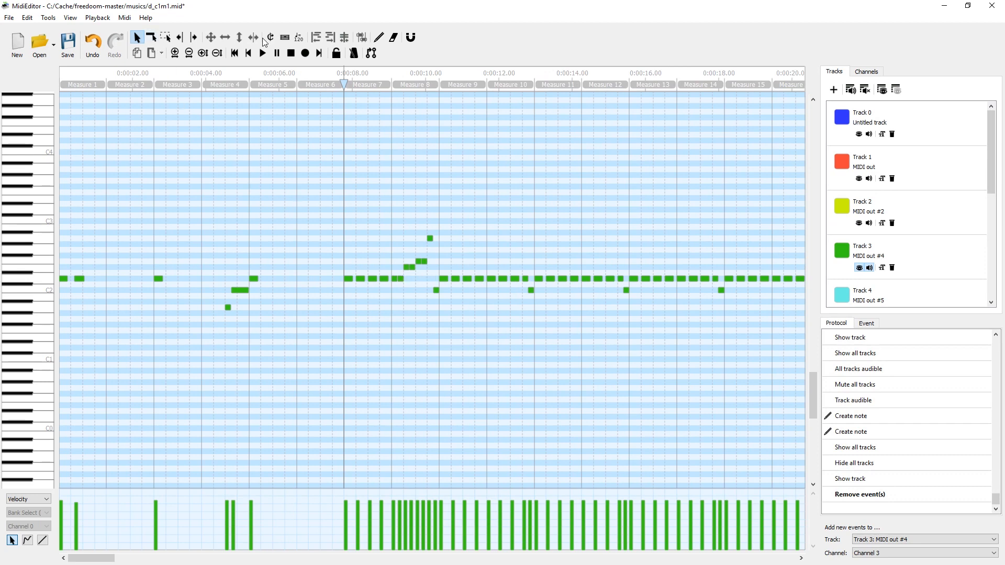
left_click(175, 53)
left_click(175, 53)
left_click(175, 53)
left_click(175, 53)
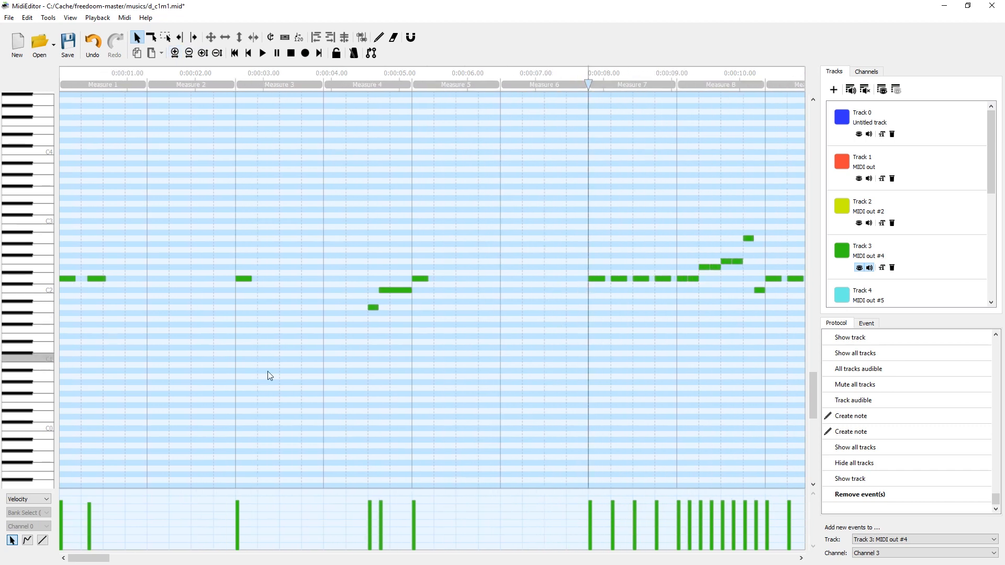
left_click_drag(83, 558, 127, 560)
left_click(234, 278)
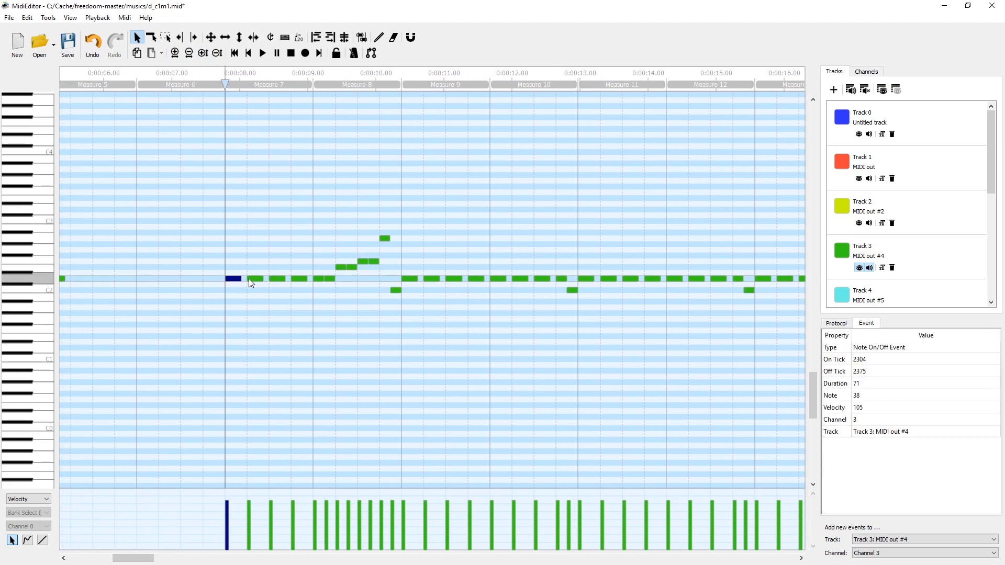
left_click_drag(241, 279, 234, 279)
left_click(240, 272)
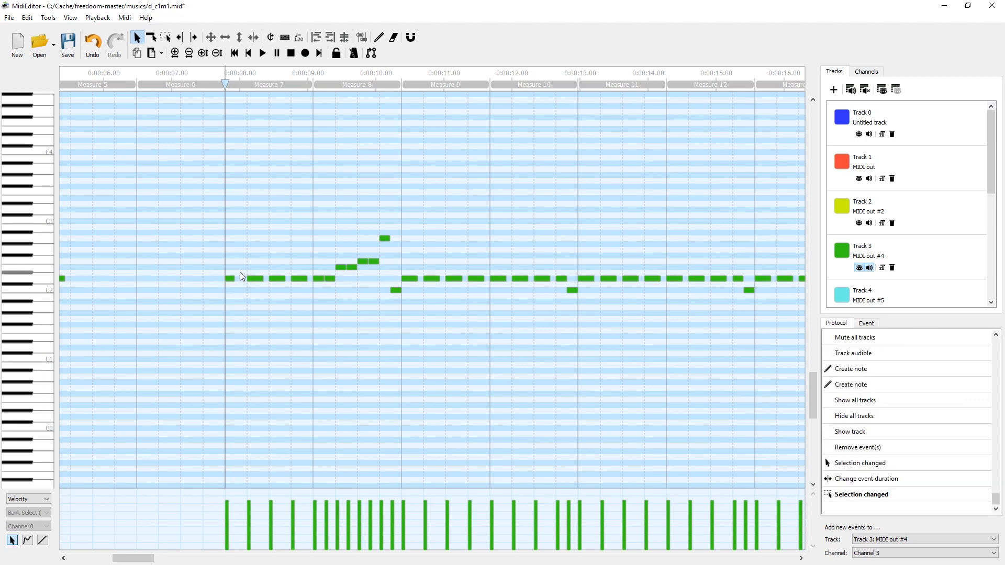
Step: Place a copy of the shortened note directly after it in Measure 7 and play the result briefly
left_click(231, 279)
left_click_drag(232, 280, 240, 279)
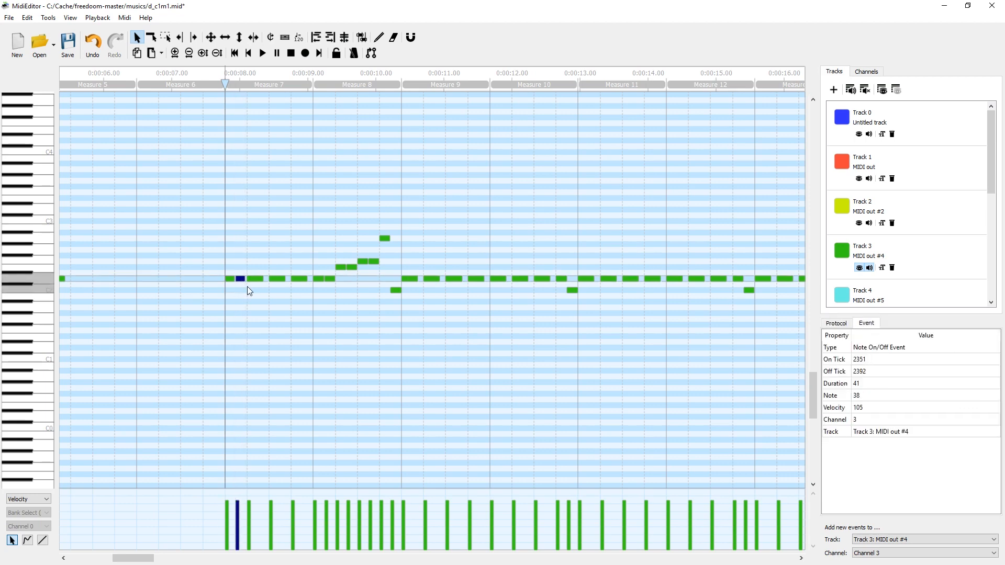
key("space")
key("space")
Step: Replace the long note in the middle of Measure 7 with two copies of the short note and play back into Measure 8
left_click(277, 279)
key("Delete")
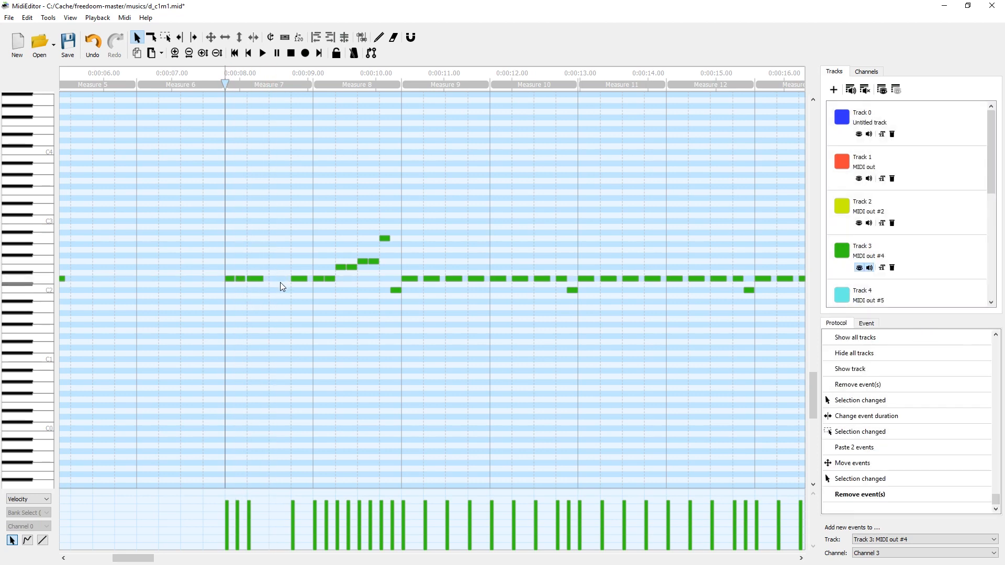
left_click_drag(234, 277, 285, 283)
key("space")
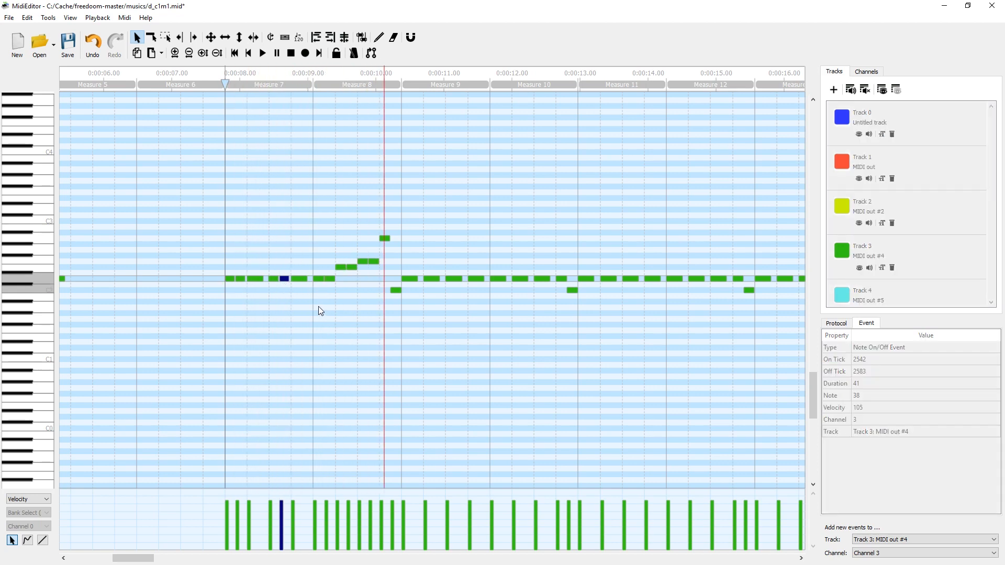
key("space")
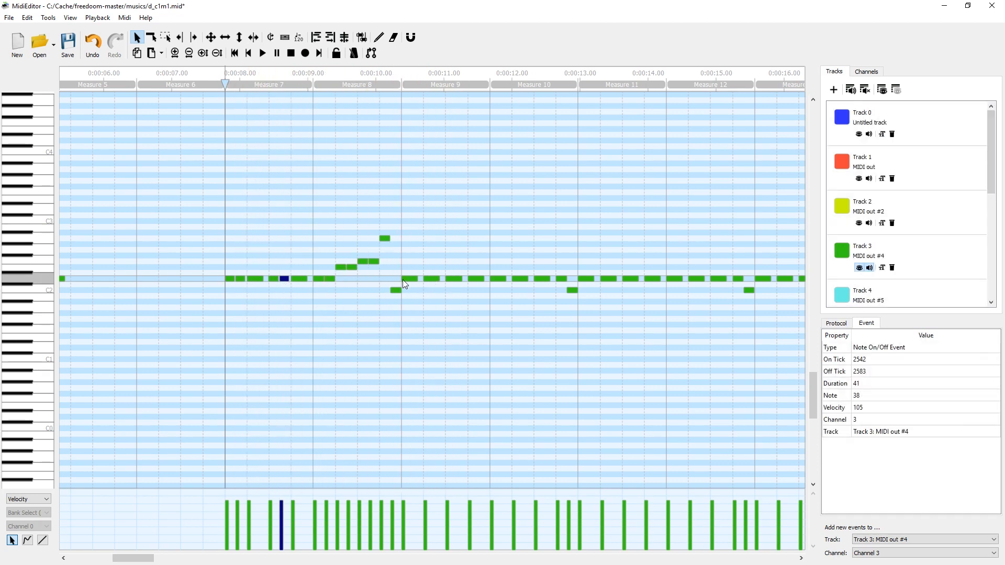
Step: Delete Track 3's first and third notes in Measure 9
left_click(403, 279)
key("Delete")
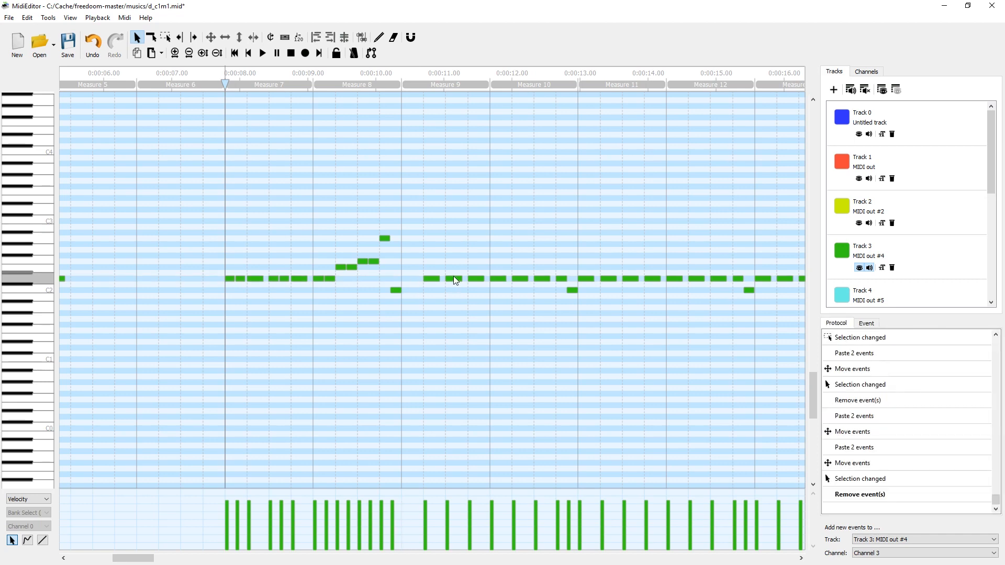
left_click(457, 290)
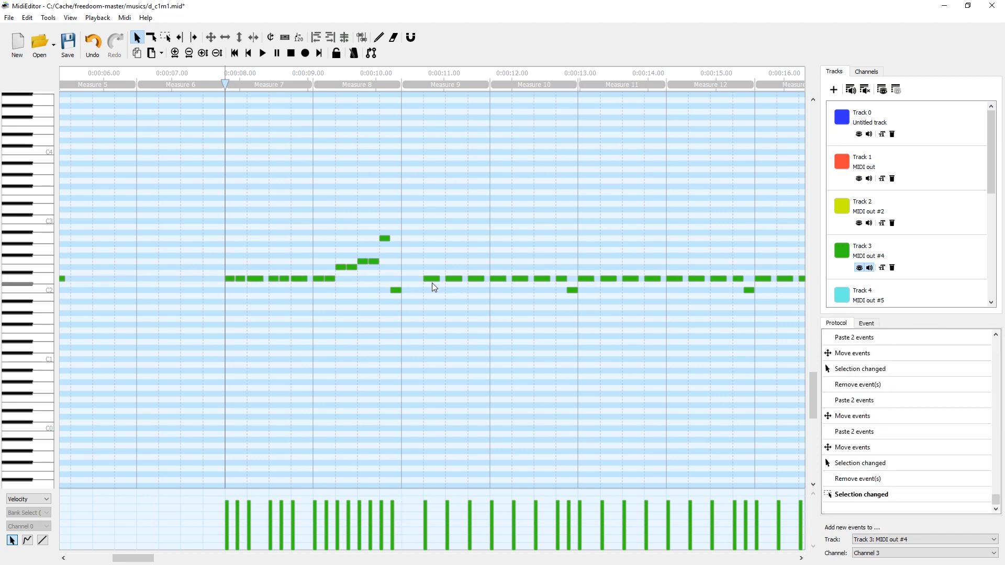
left_click(462, 279)
key("Delete")
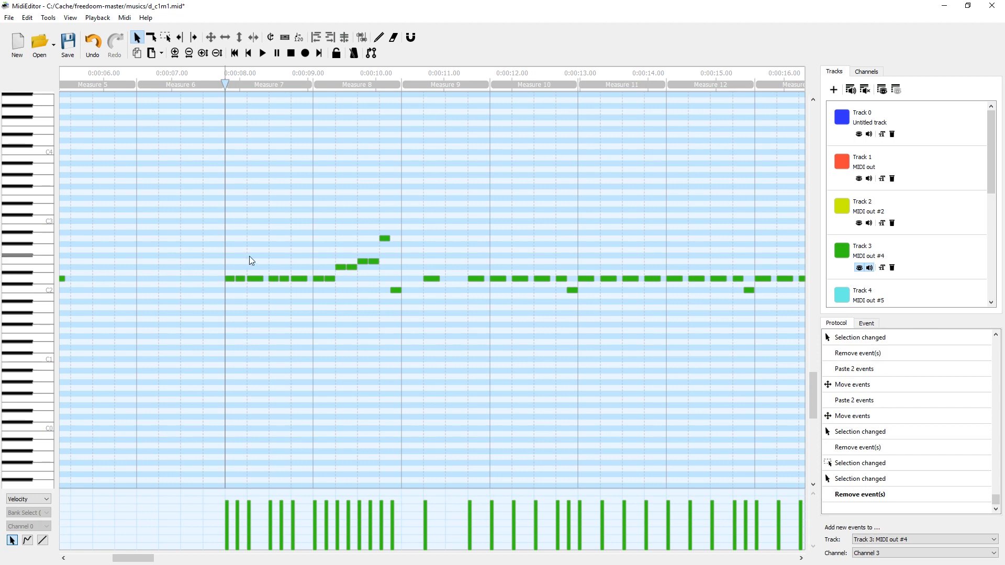
Step: Copy Measure 7's two short-note pairs into the gaps in Measure 9 and play back from Measure 7 into Measure 10
left_click(231, 287)
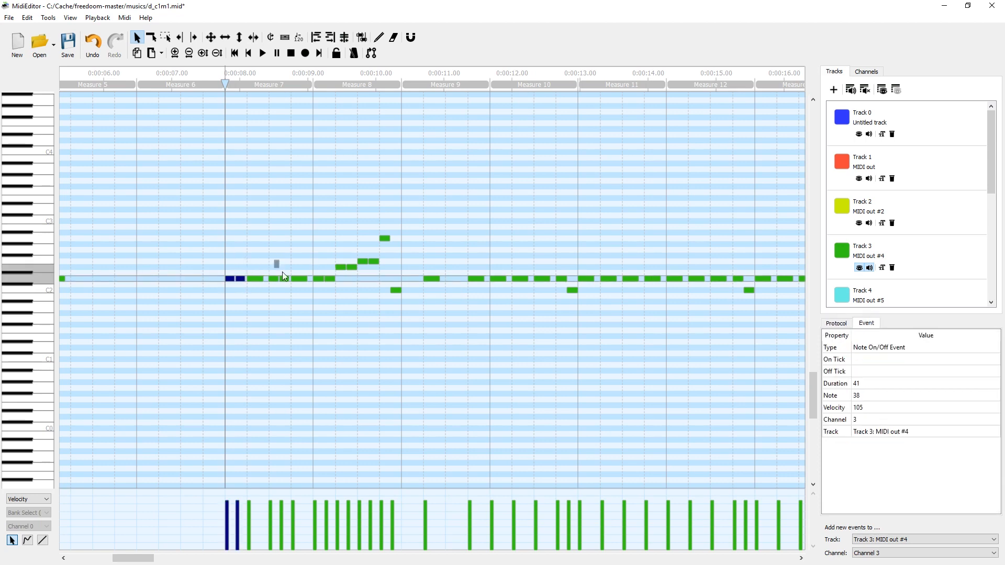
left_click_drag(287, 287, 406, 283)
key("space")
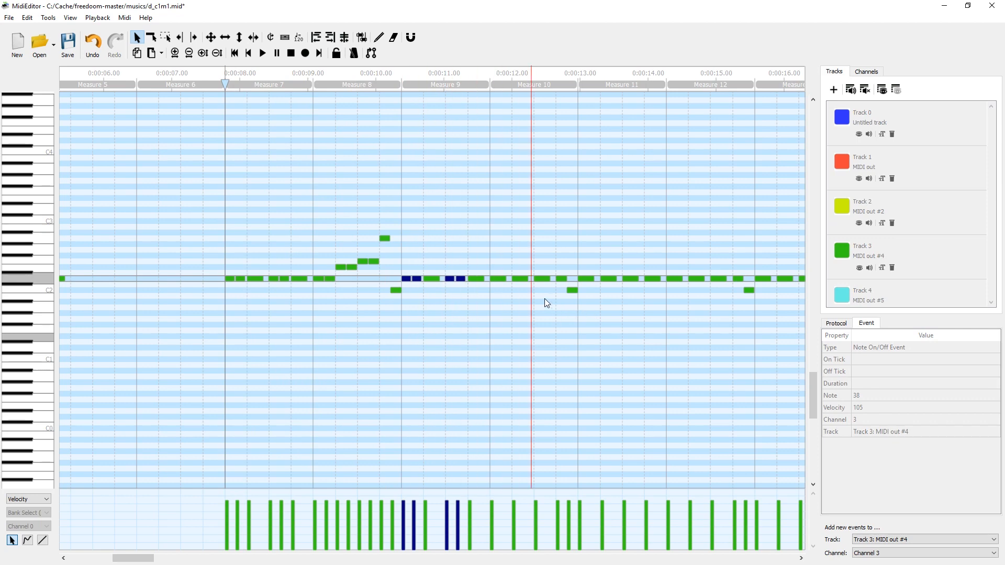
key("space")
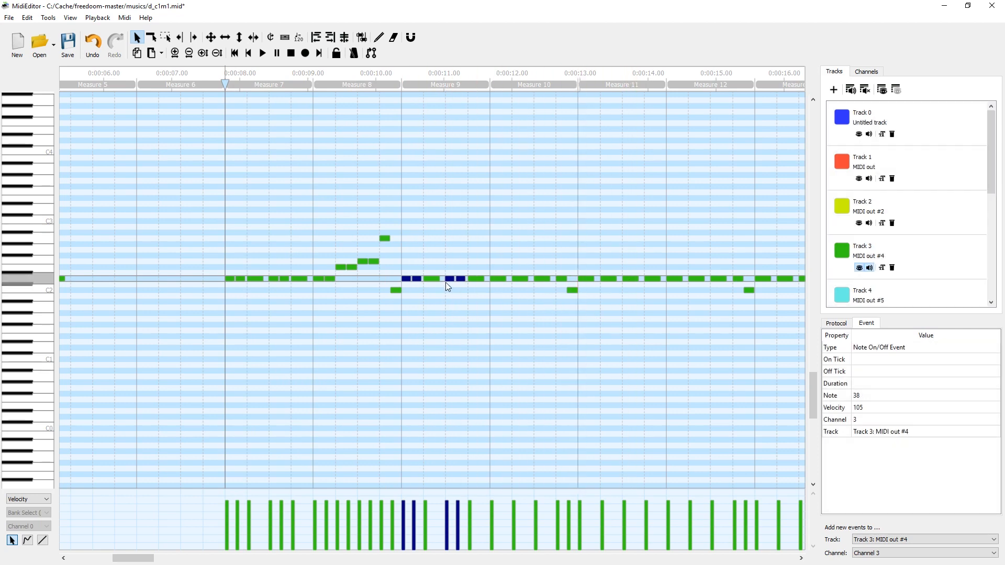
Step: Replace Track 3's first and third notes in Measure 11 with pasted copies of the two short-note pairs
left_click(592, 281)
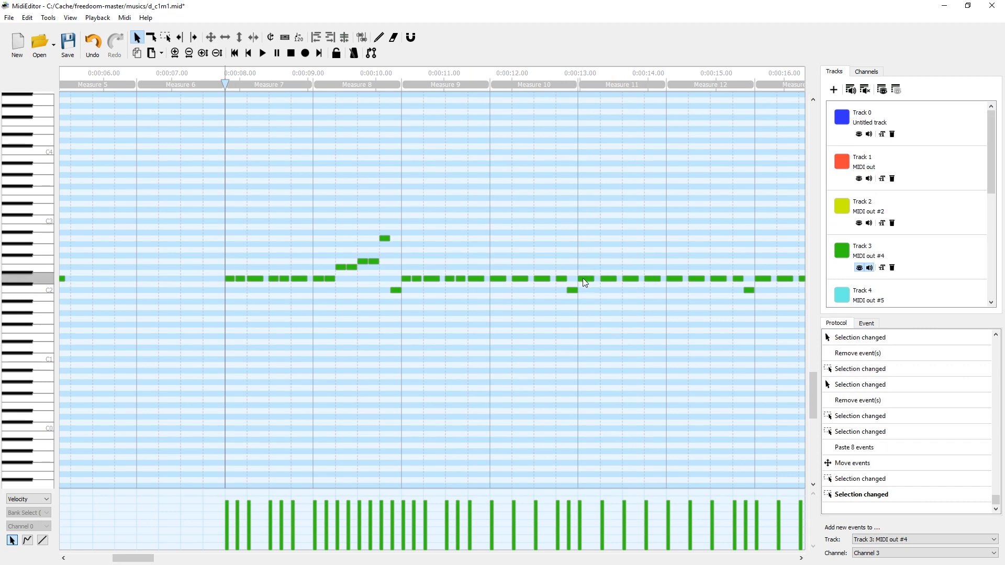
left_click(583, 279)
key("Delete")
left_click(631, 278)
key("Delete")
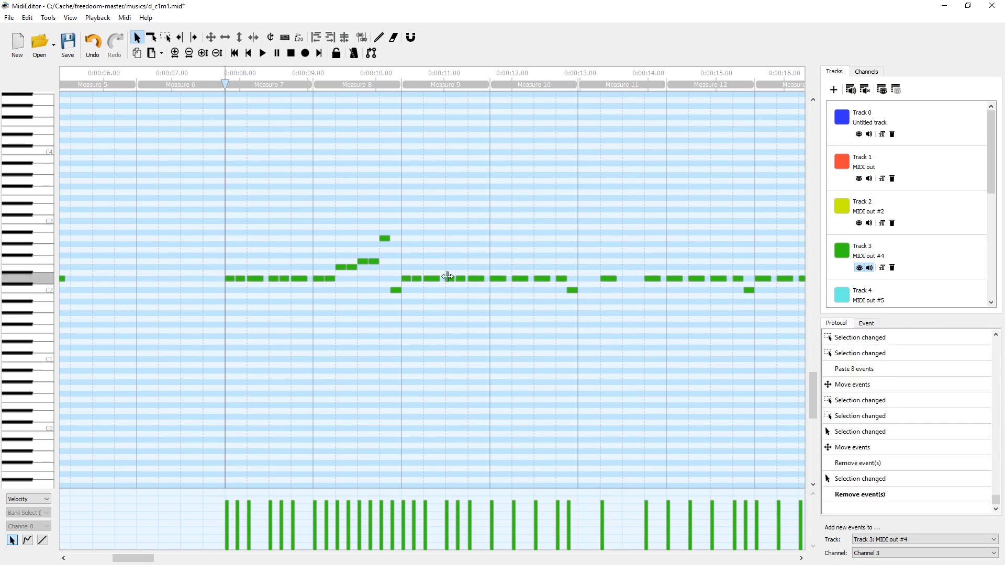
key("ctrl+v")
left_click_drag(228, 279, 580, 280)
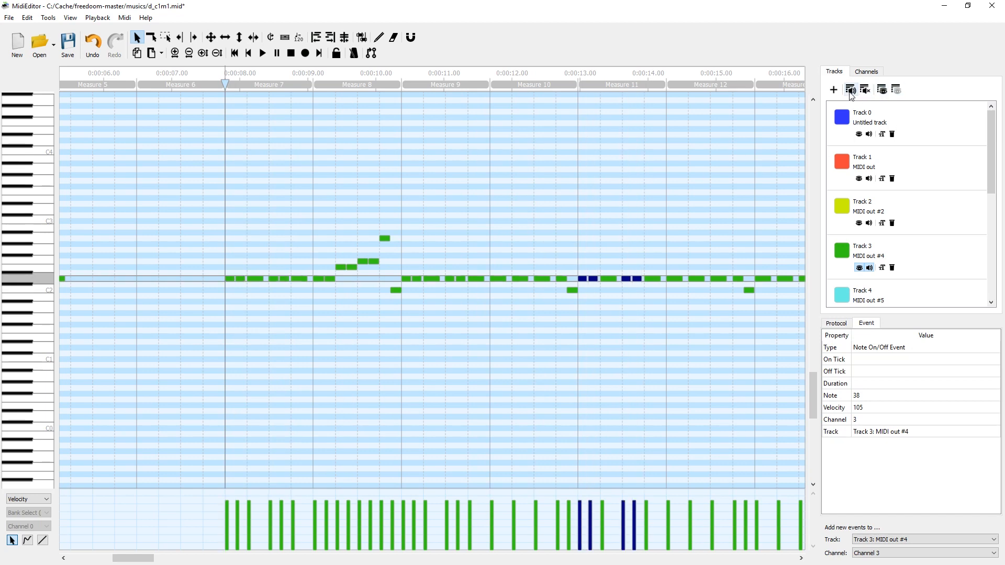
Step: Make all tracks audible and play back from Measure 7 into Measure 11
key("space")
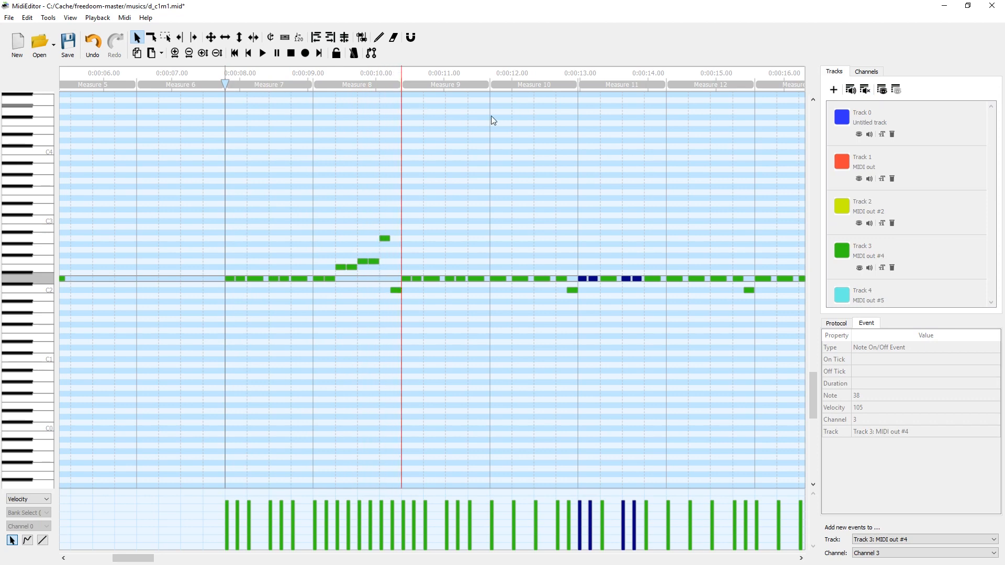
key("space")
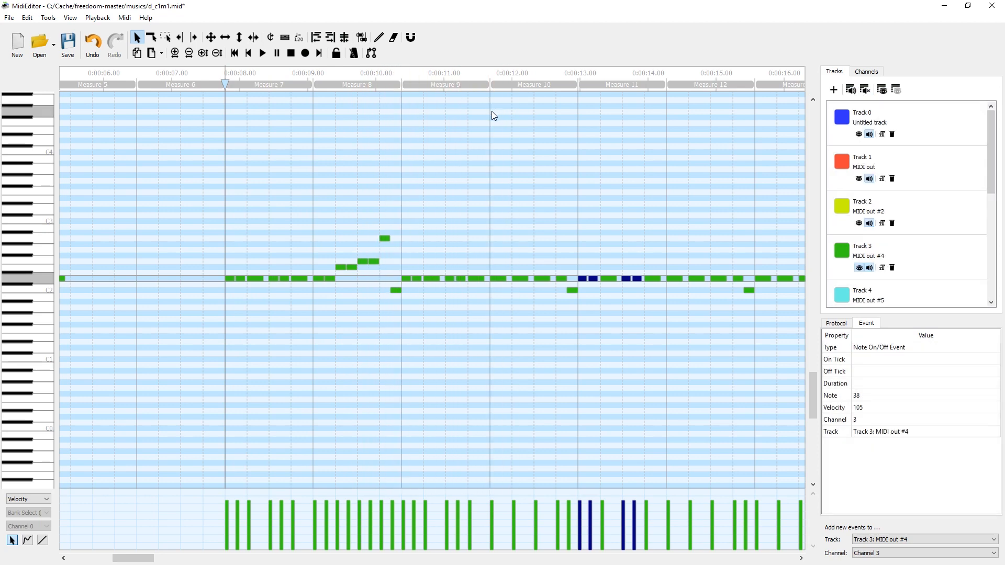
key("space")
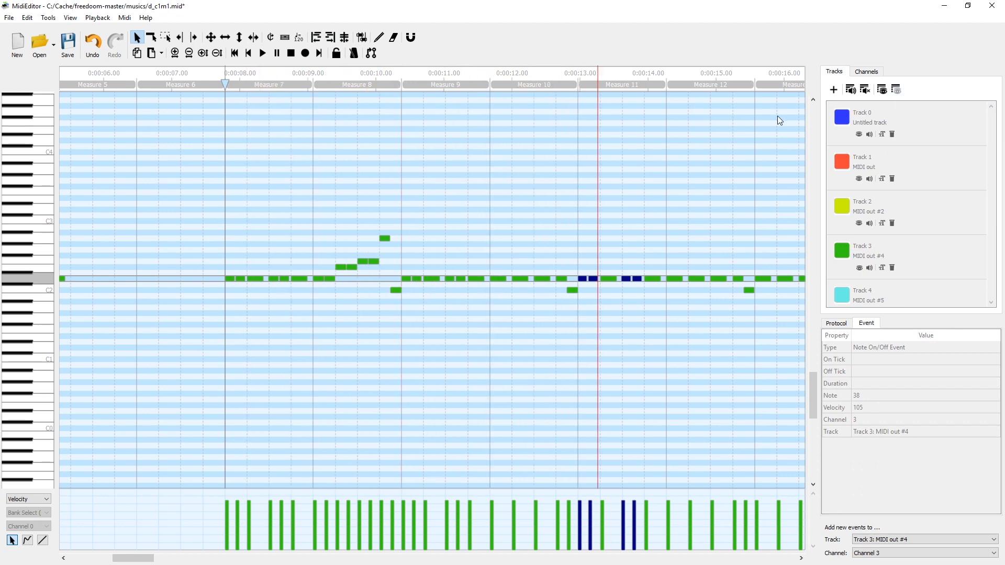
Step: Stop playback, make all tracks visible, and play the song back from the beginning into Measure 10
key("space")
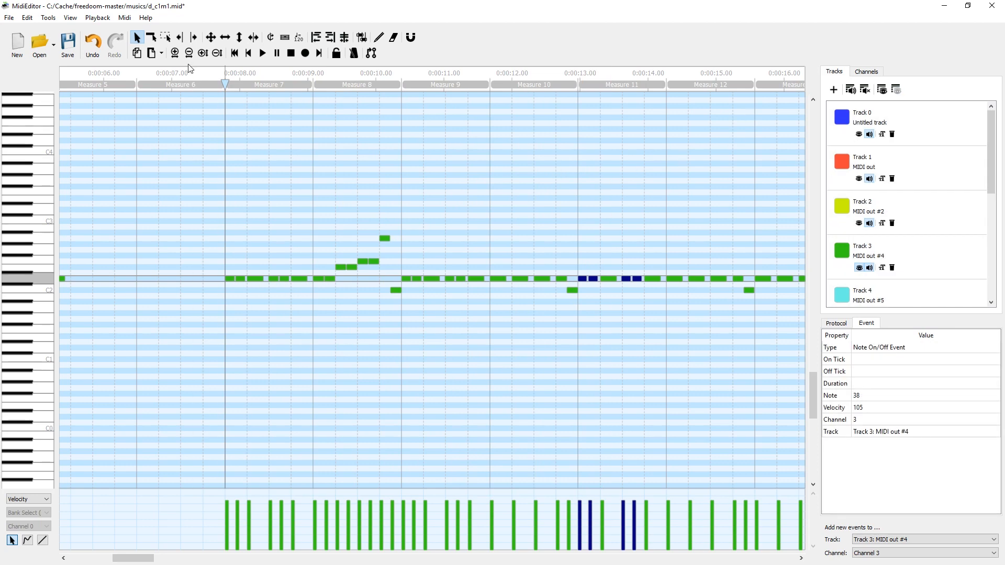
left_click(232, 56)
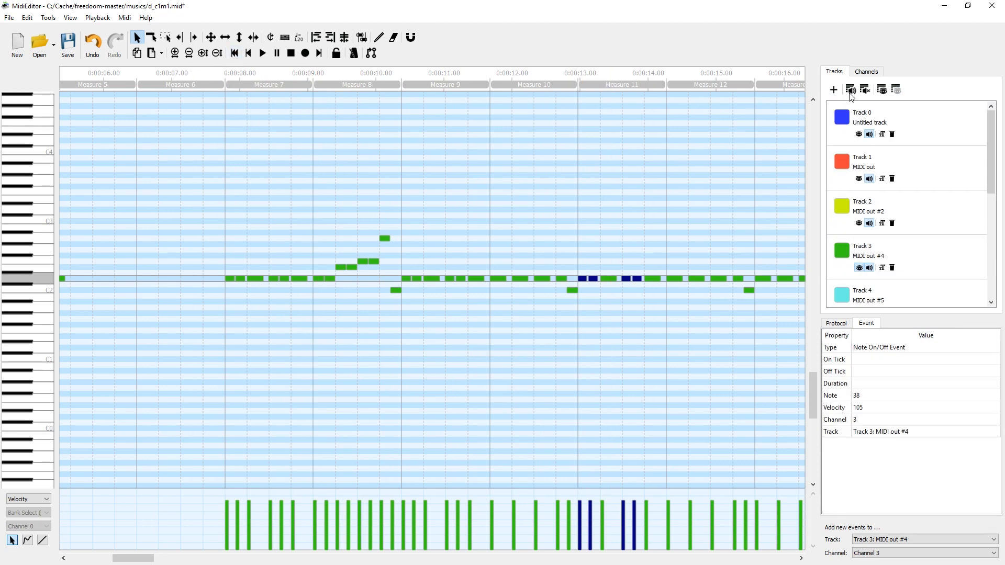
left_click(881, 89)
key("space")
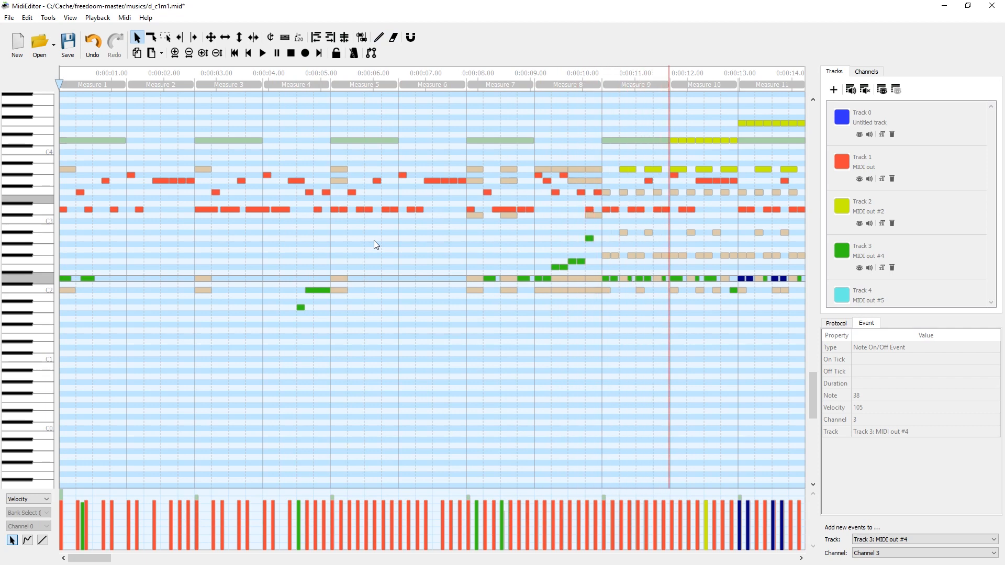
key("space")
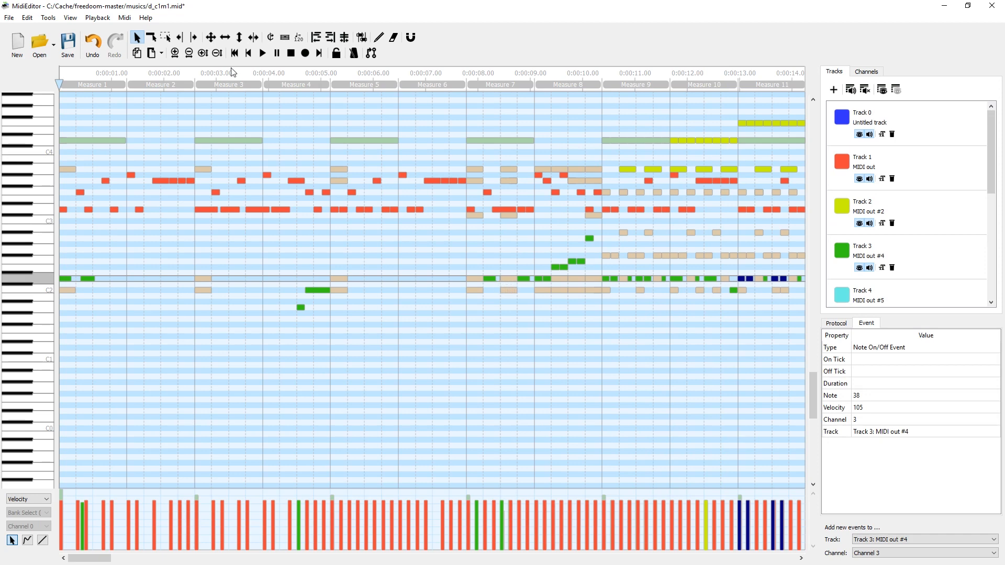
Step: Save the edited song under the new name mychangedfile_v1.1.0.1 in the musics folder
left_click(23, 18)
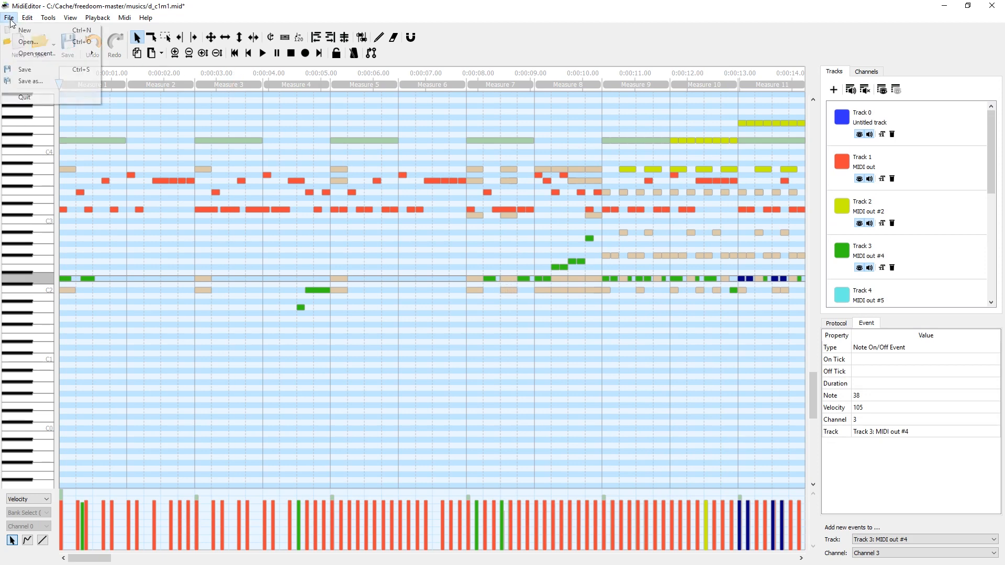
left_click(97, 6)
left_click(9, 17)
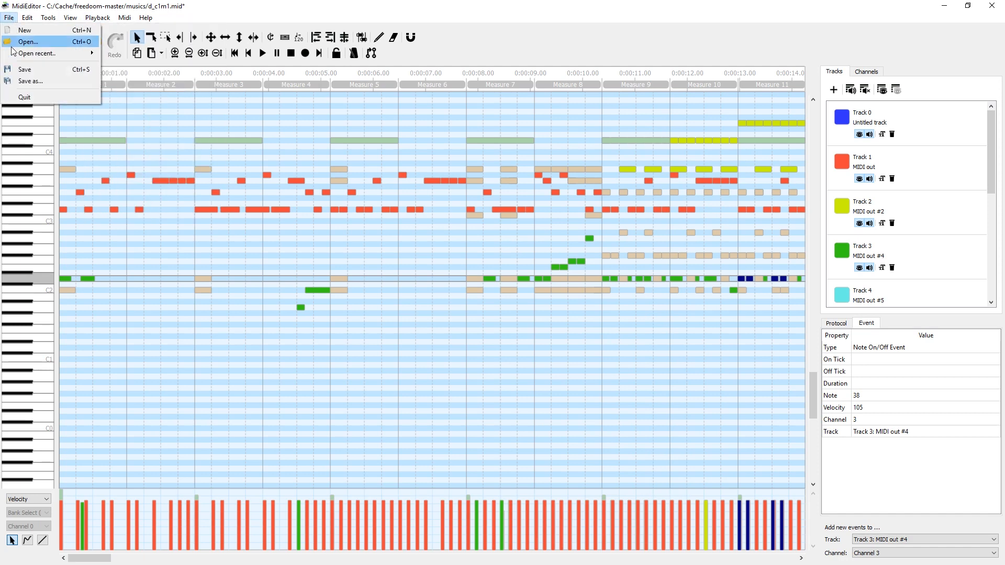
left_click(23, 84)
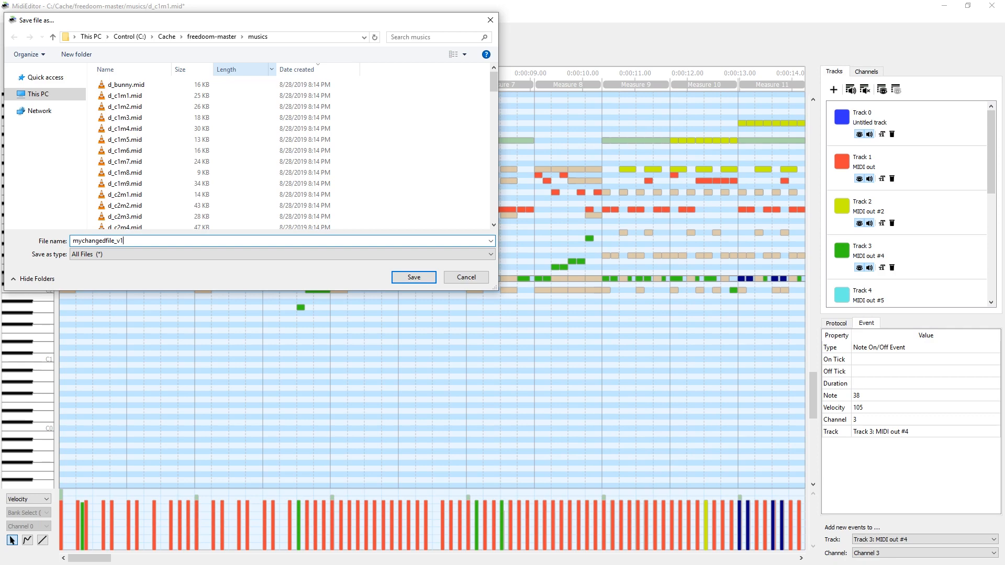
type("1.0.")
key("Return")
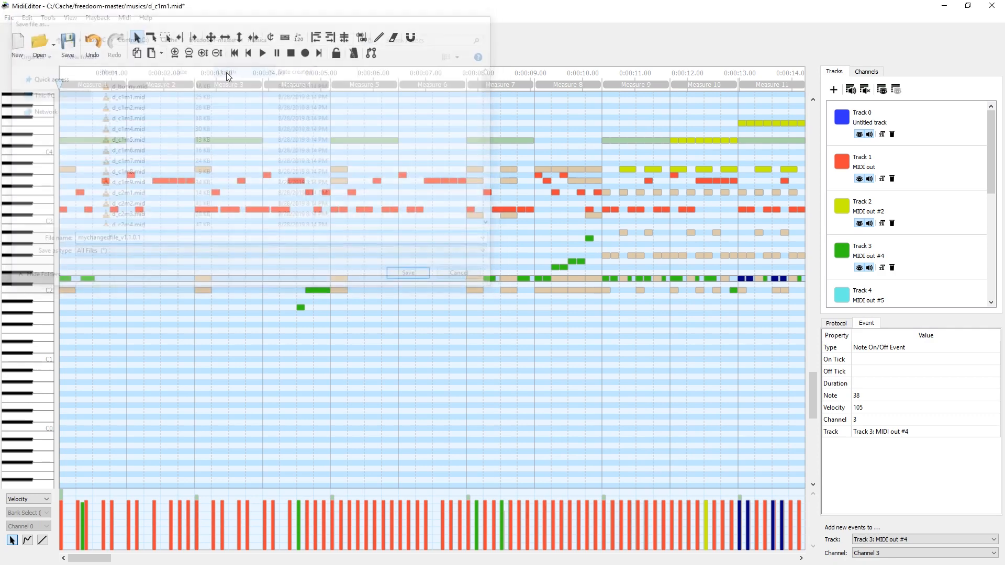
Step: Switch to File Explorer and compare mychangedfile_v1.1.0.1.mid with the original d_c1m1.mid by playing both in VLC, then close VLC
key("alt+Tab")
double_click(413, 149)
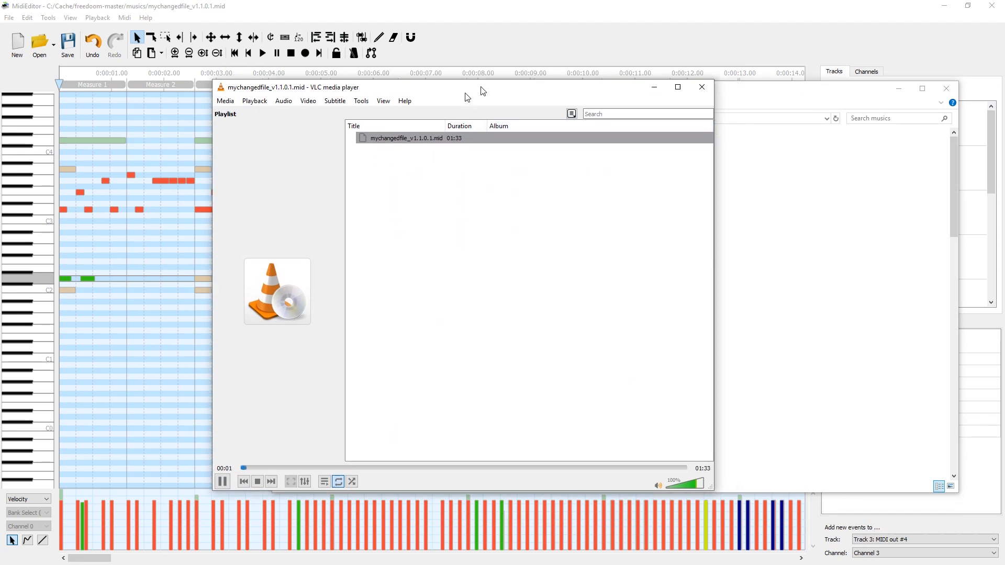
left_click(519, 95)
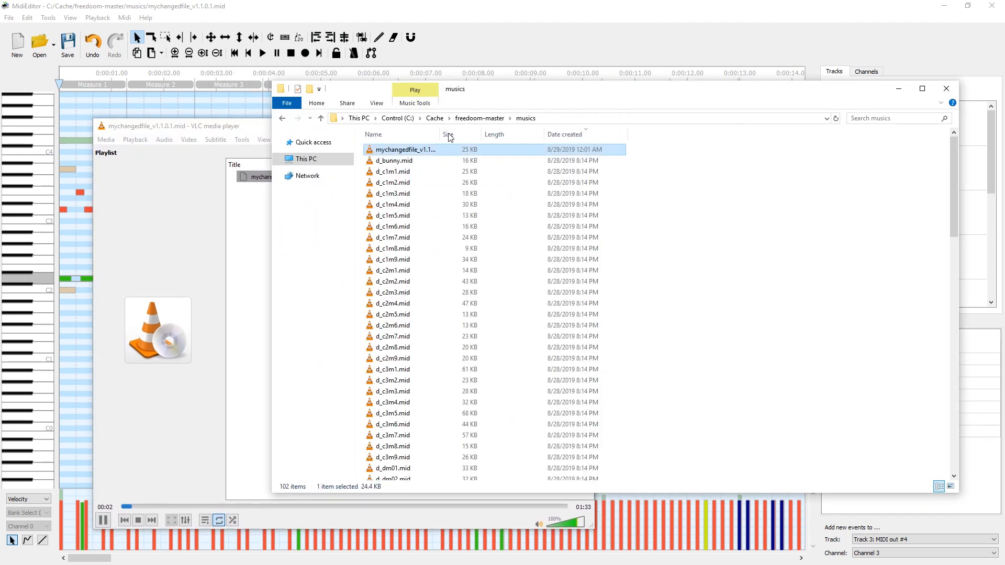
double_click(393, 172)
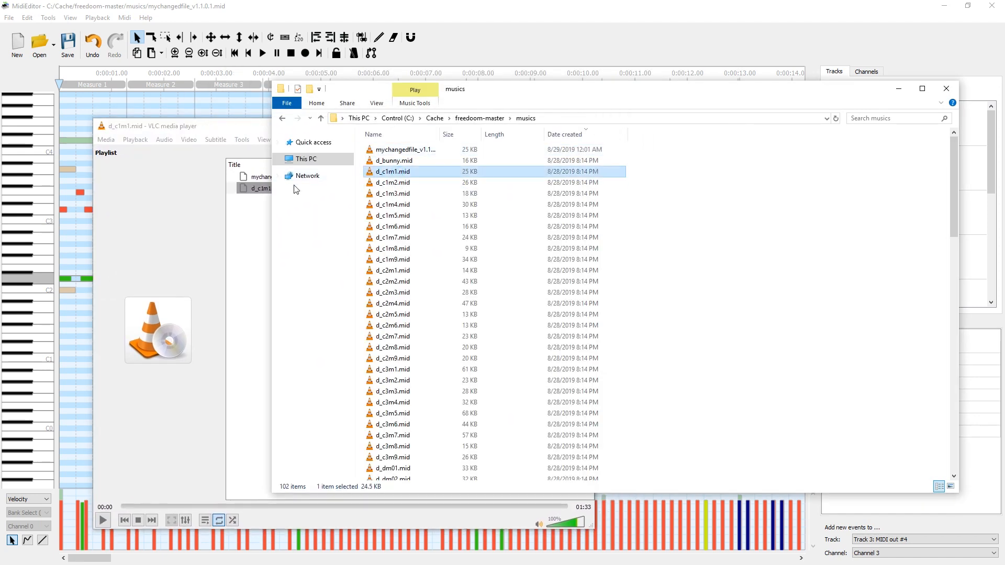
left_click(245, 187)
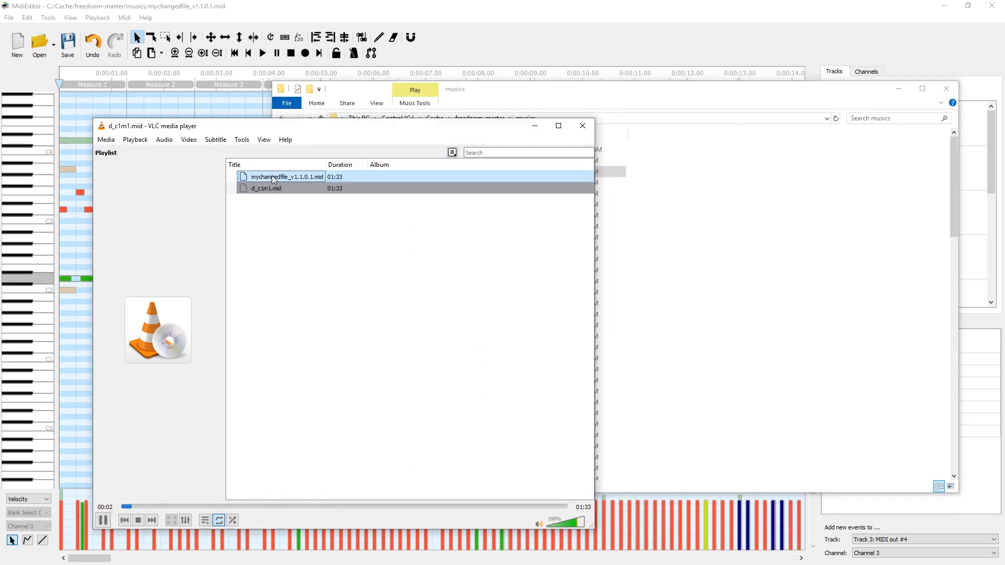
double_click(272, 176)
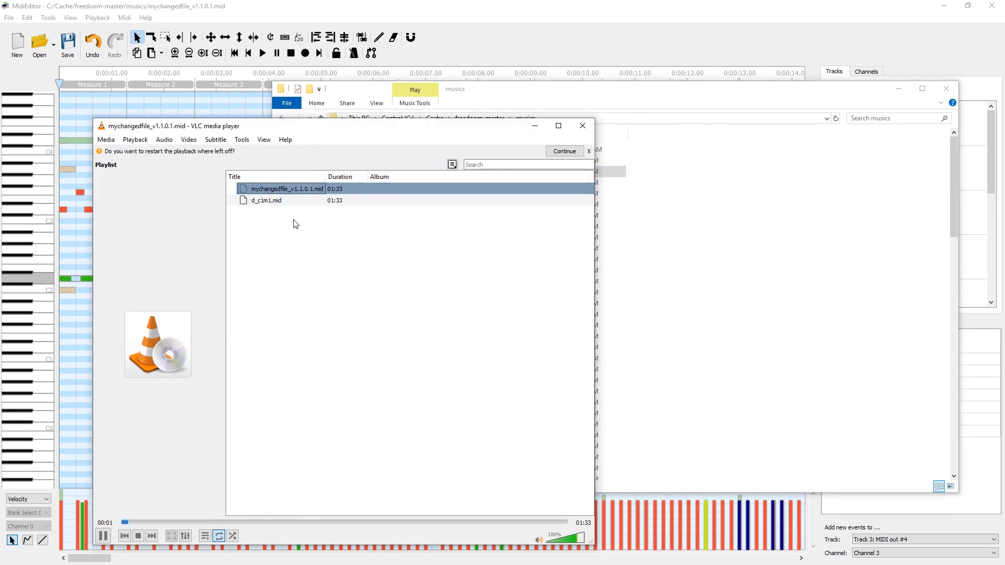
key("alt+F4")
Step: Return to MidiEditor and play the saved song from the beginning
left_click(488, 2)
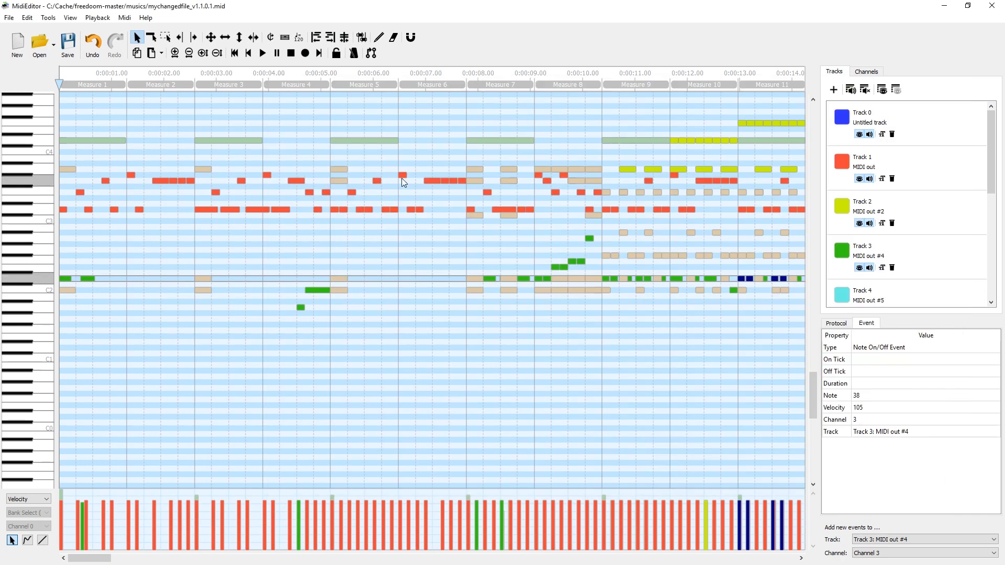
key("alt+Tab")
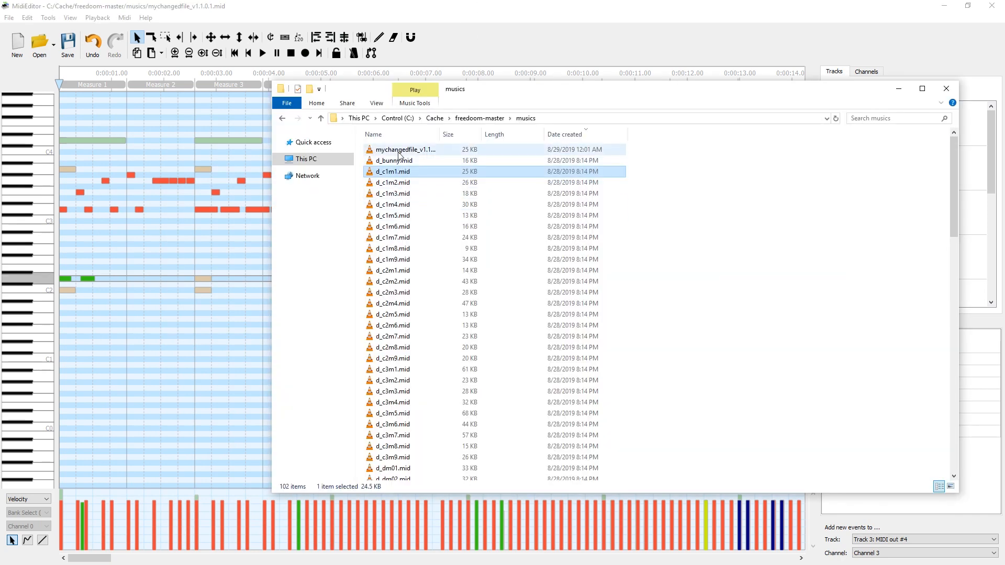
left_click(465, 25)
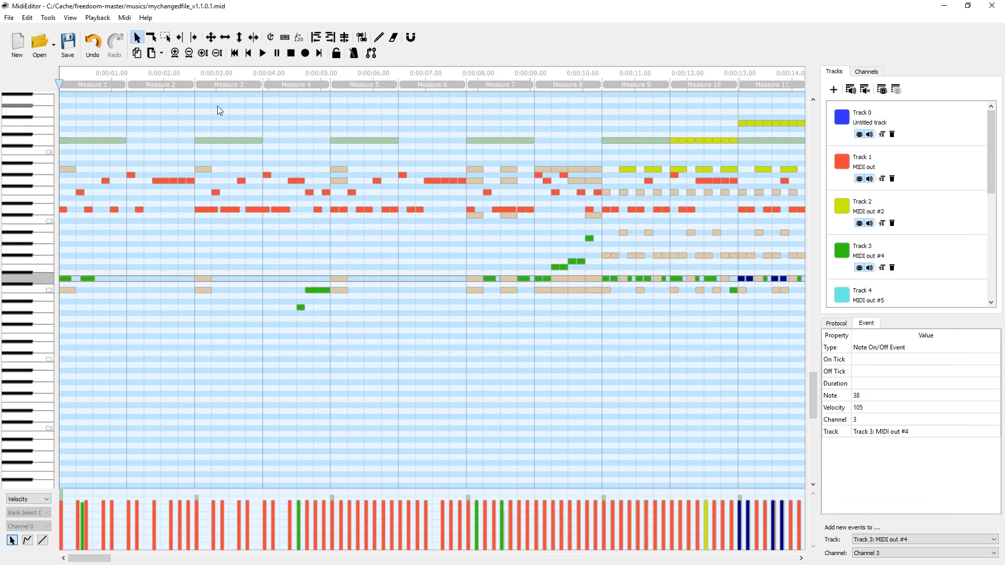
key("space")
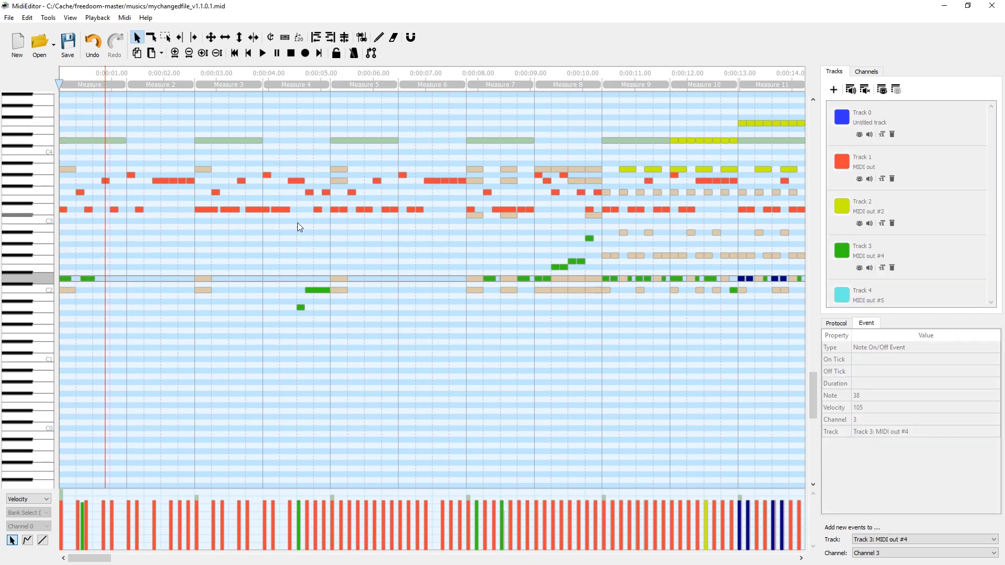